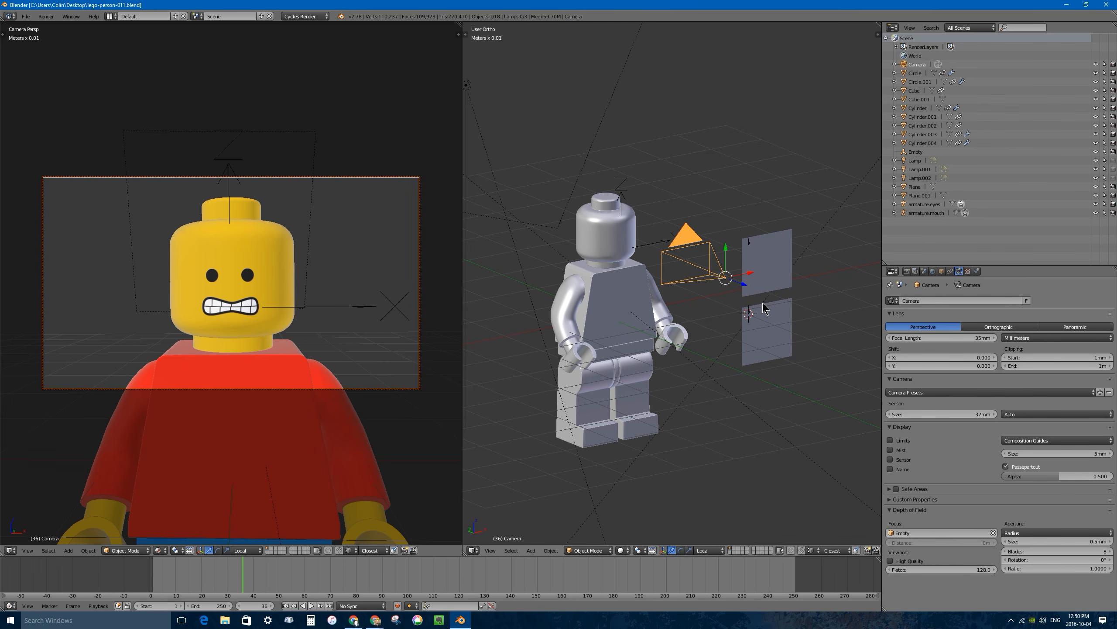
Switch the second viewport to a front view with Material shading and frame the mouth and eye texture planes.
middle_drag(742, 280, 760, 327)
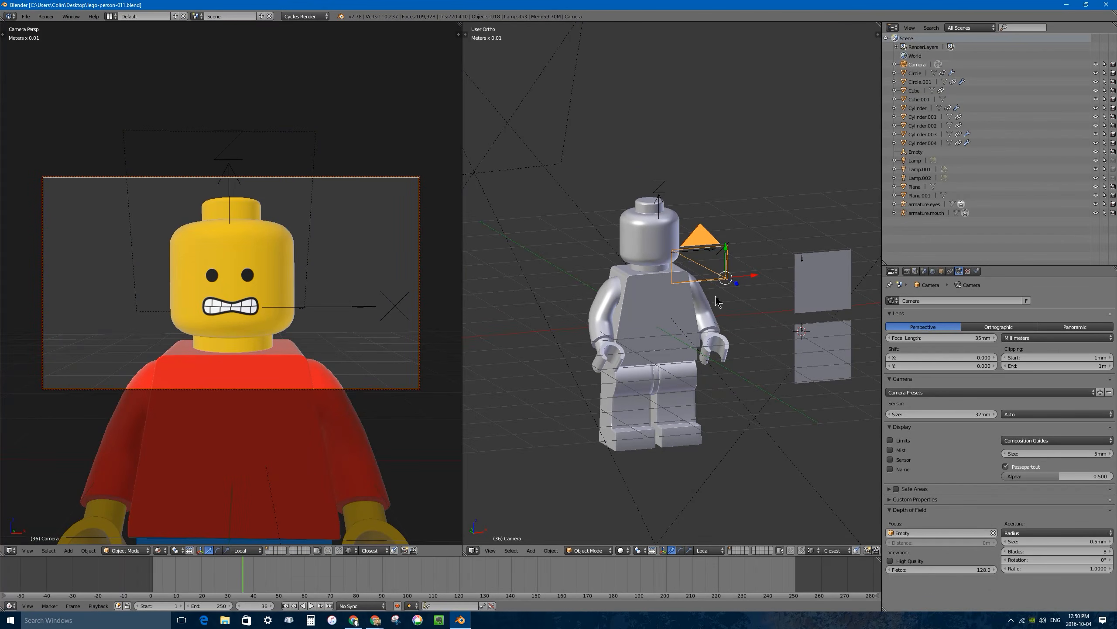
key(KP_1)
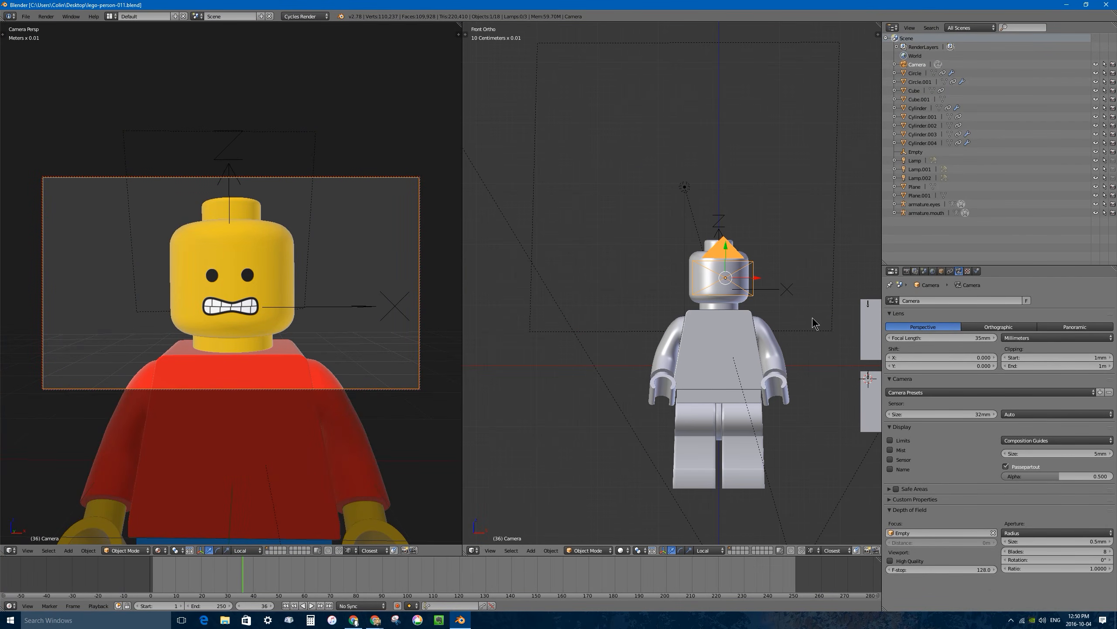
shift+middle_drag(830, 317, 723, 283)
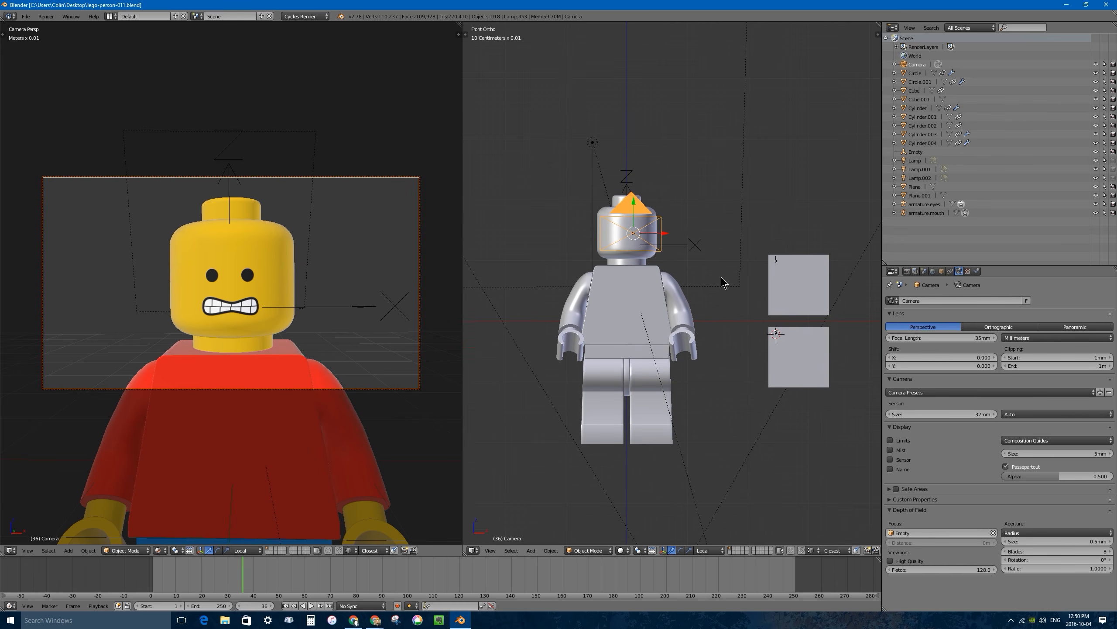
click(625, 551)
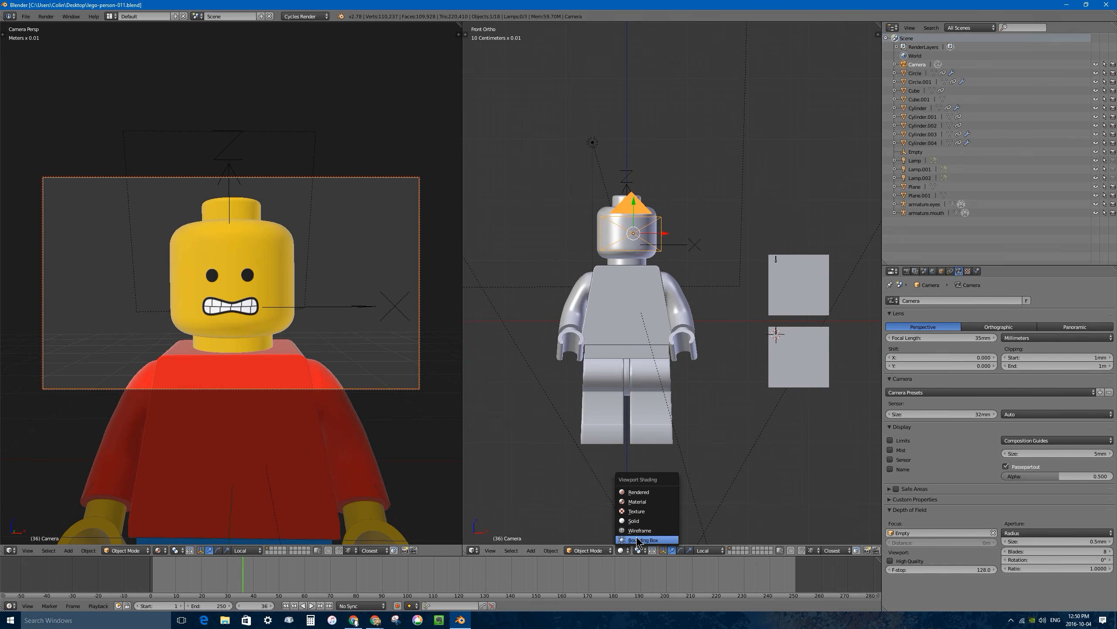
click(647, 492)
scroll(812, 302, up, 3)
shift+middle_drag(827, 309, 688, 239)
scroll(632, 304, up, 2)
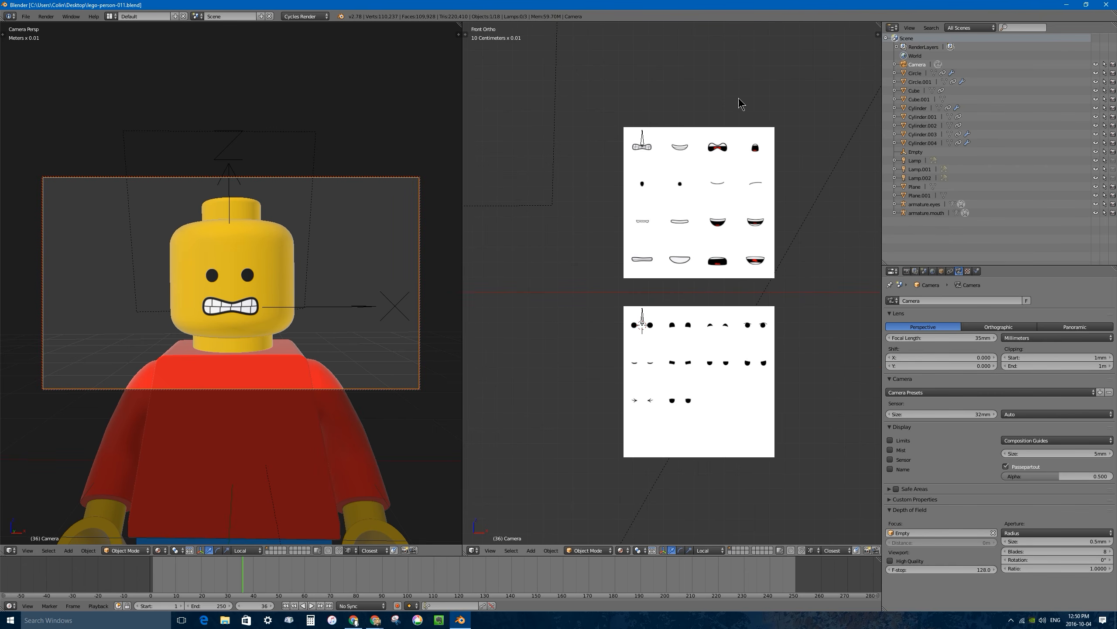
scroll(704, 220, up, 2)
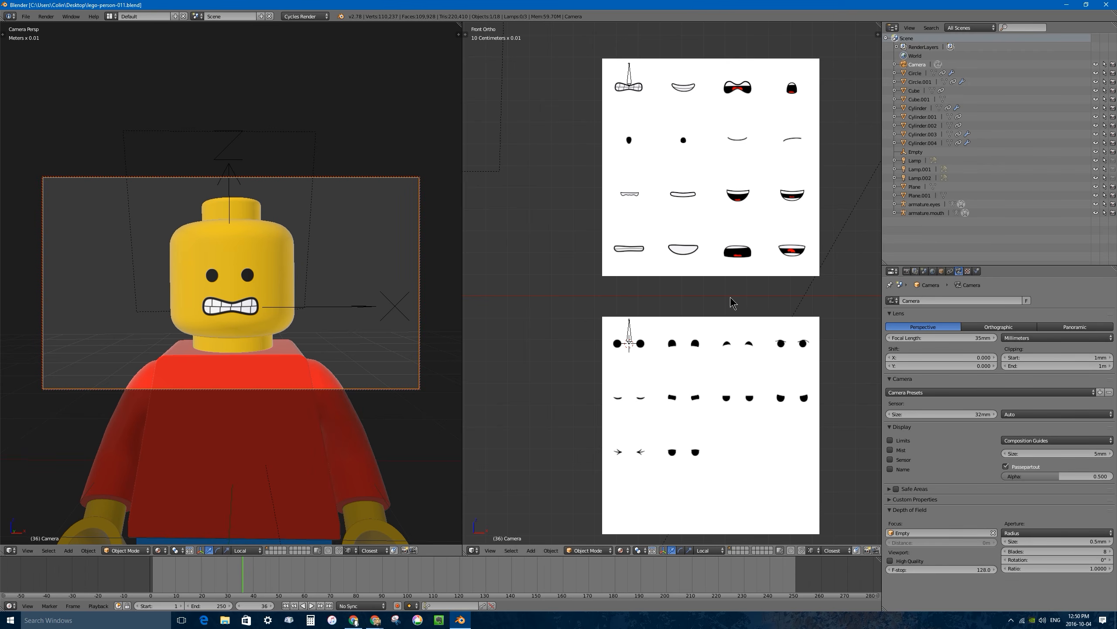
Widen the camera viewport and reframe the mouth and eye planes in the narrowed front viewport.
shift+middle_drag(721, 293, 734, 274)
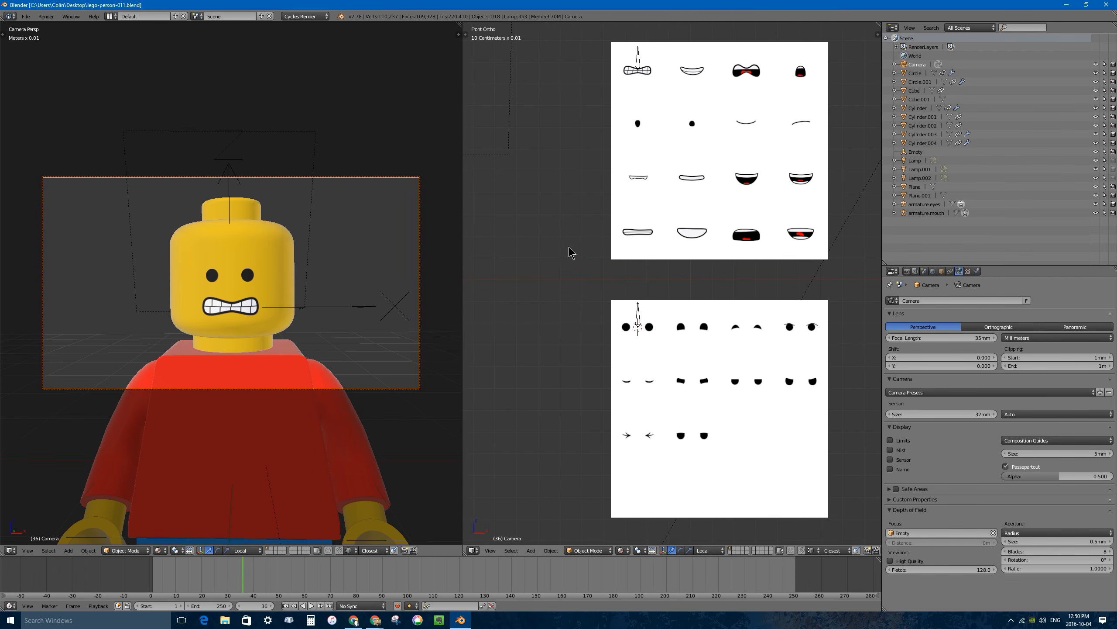
drag(463, 225, 598, 220)
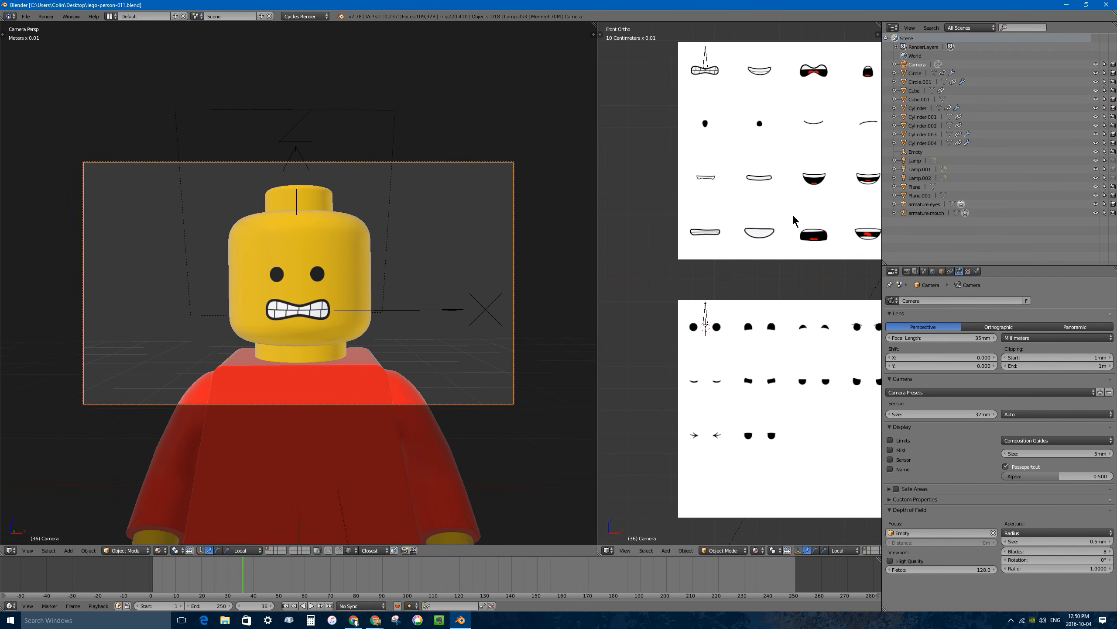
shift+middle_drag(796, 216, 749, 218)
scroll(781, 387, down, 5)
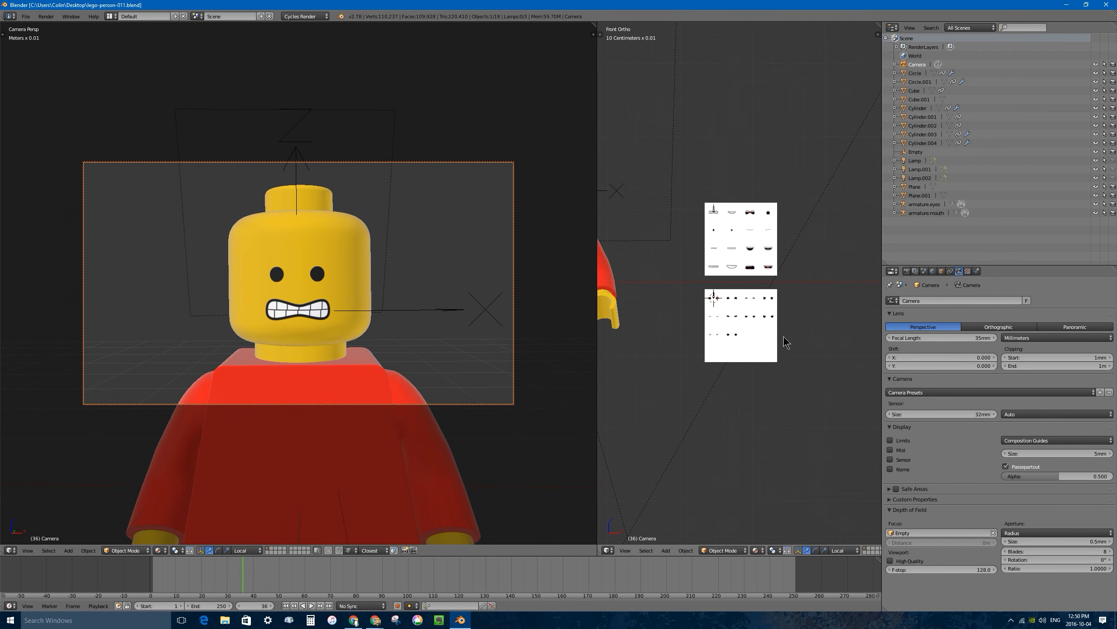
scroll(768, 253, up, 5)
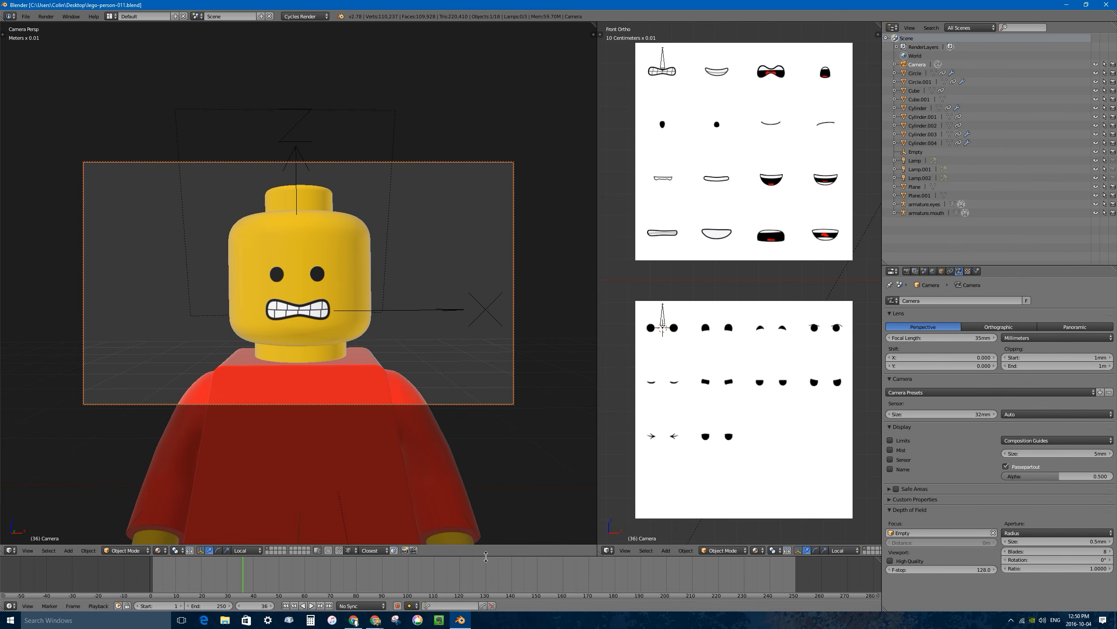
Enlarge the timeline area upward and split it into three stacked areas.
drag(485, 556, 492, 379)
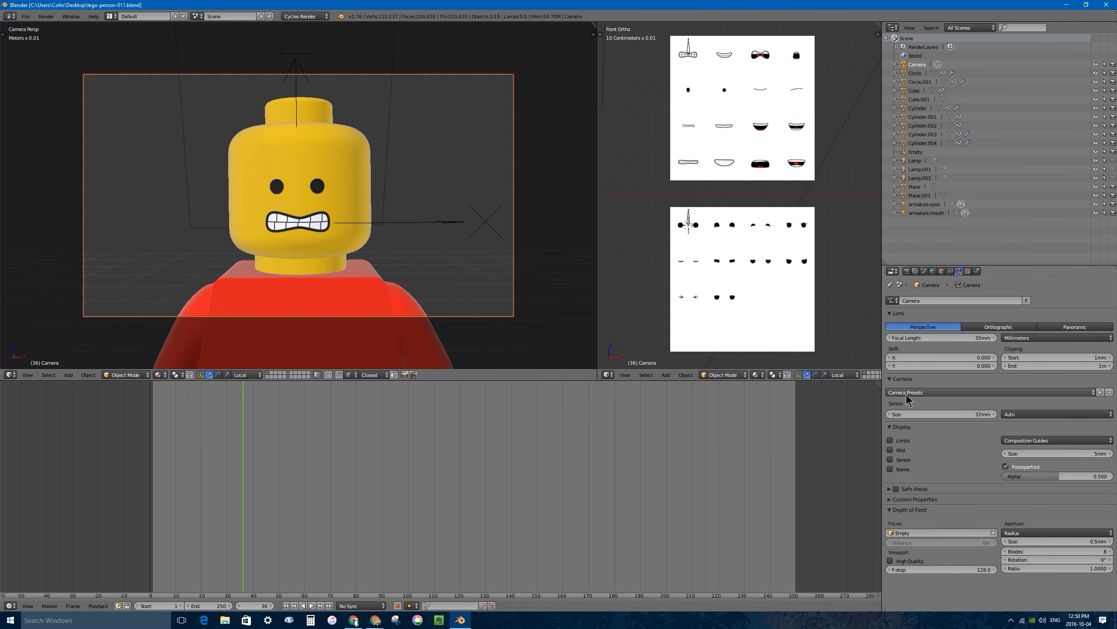
drag(880, 382, 701, 565)
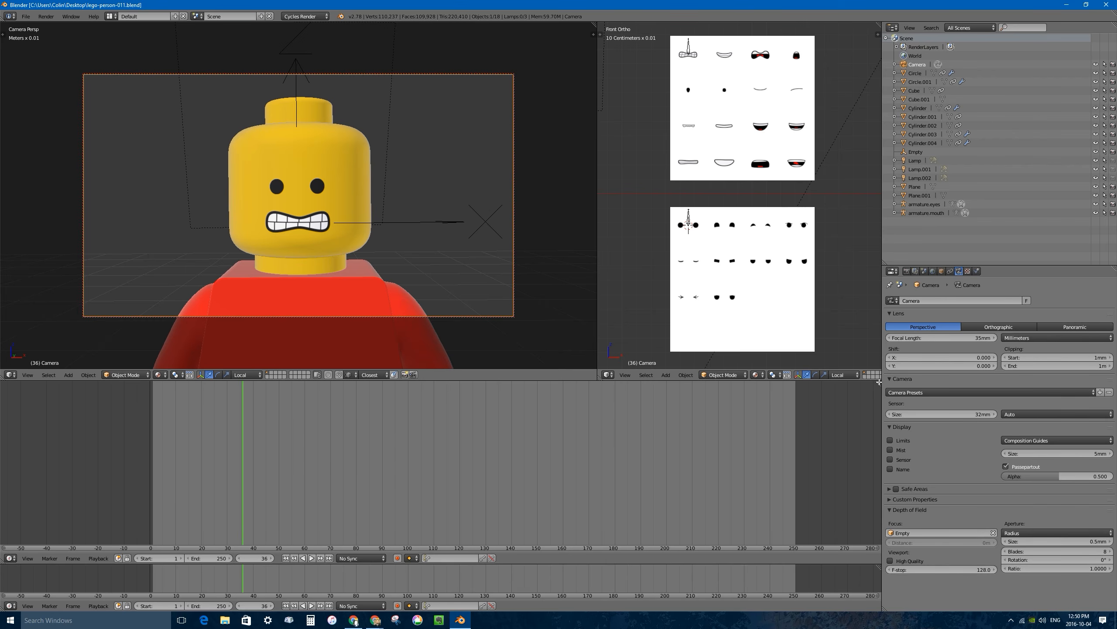
drag(879, 382, 876, 482)
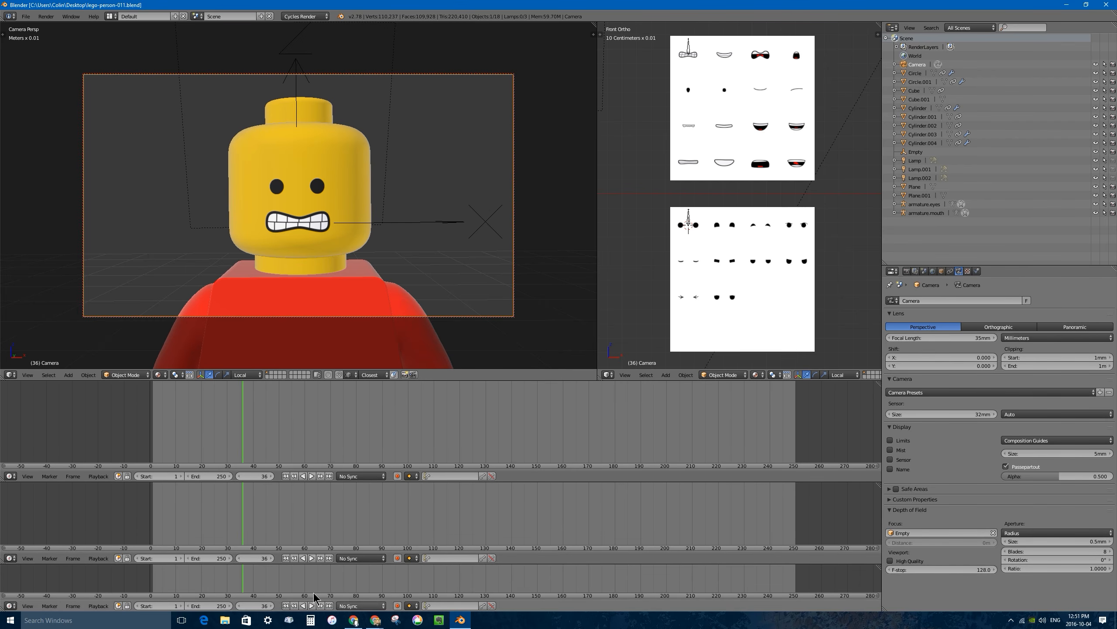
Change the middle timeline area to a Dope Sheet and the upper one to a Video Sequence Editor.
click(10, 558)
click(30, 515)
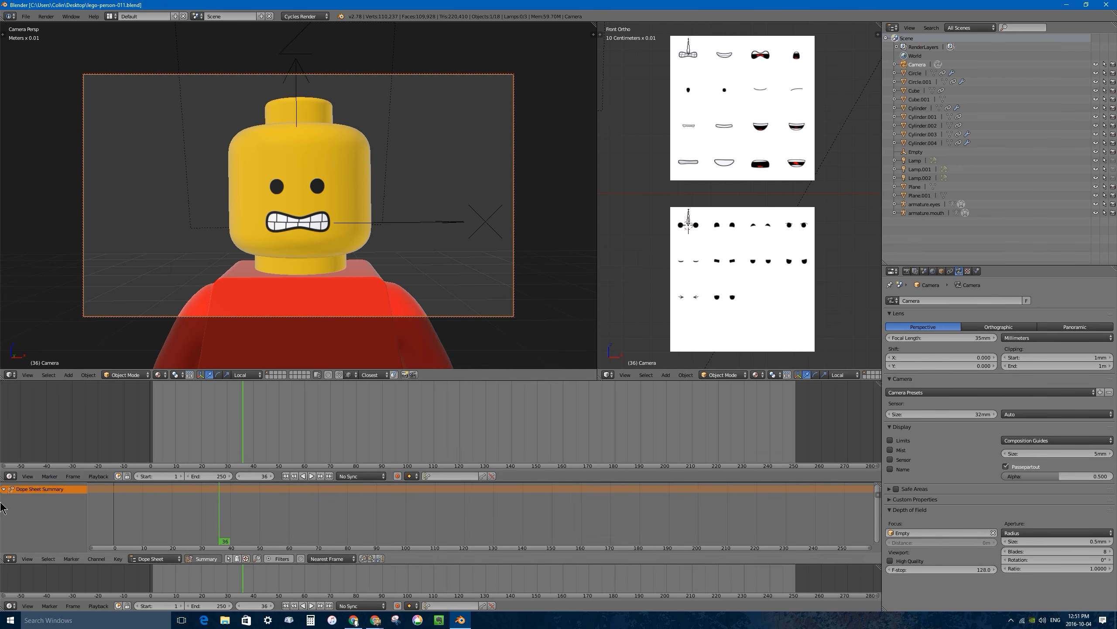
click(11, 476)
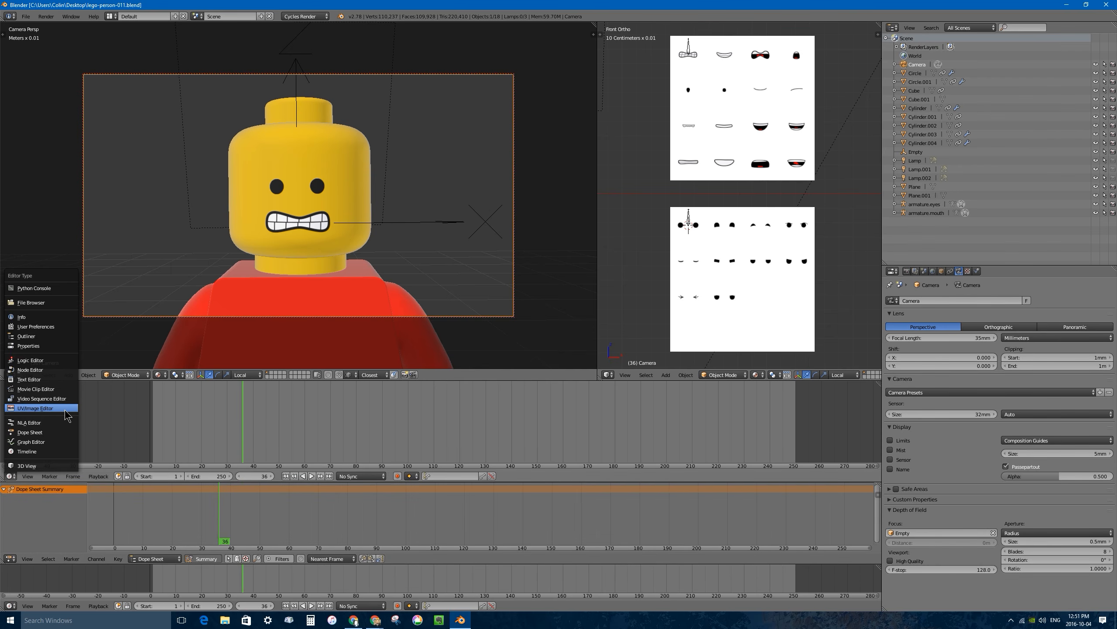
click(50, 398)
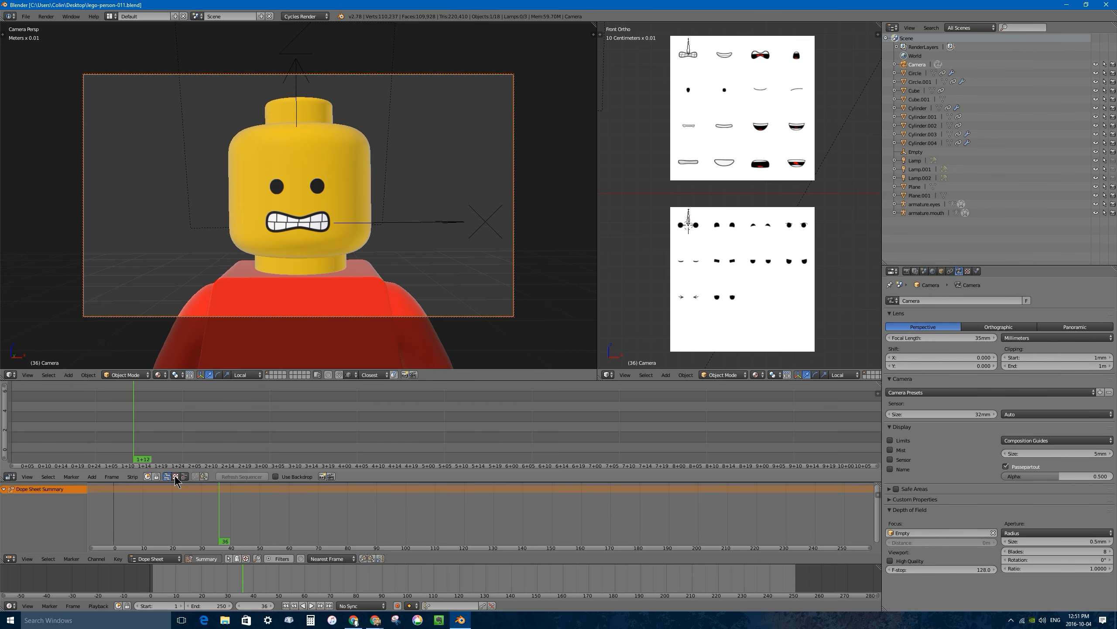
Try the sequence editor's preview-only and combined views before returning to the sequencer view.
click(176, 477)
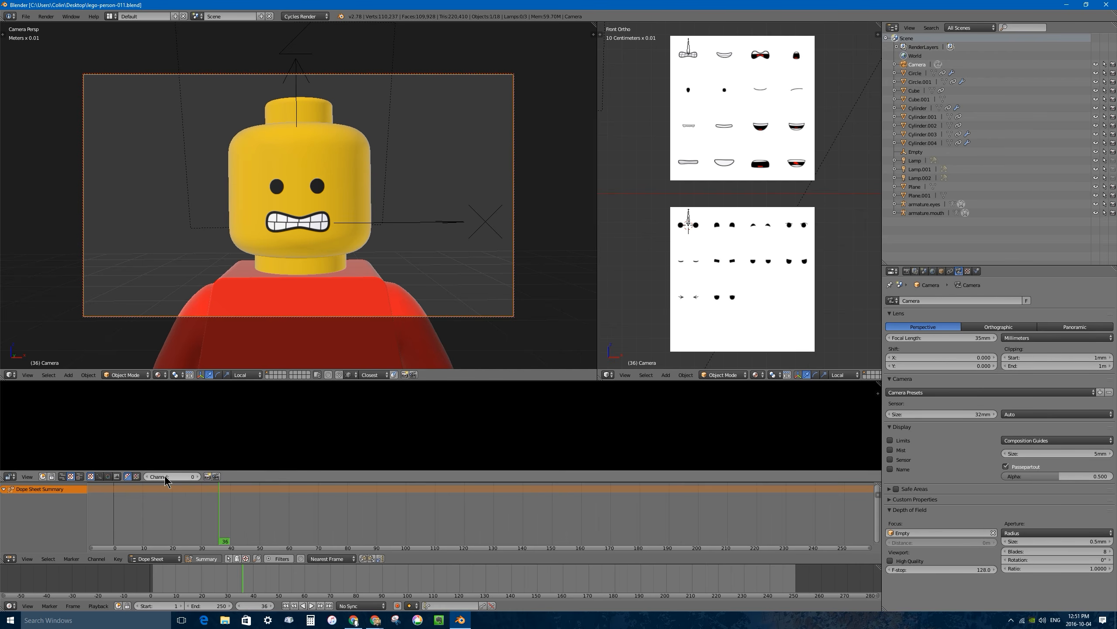
click(62, 477)
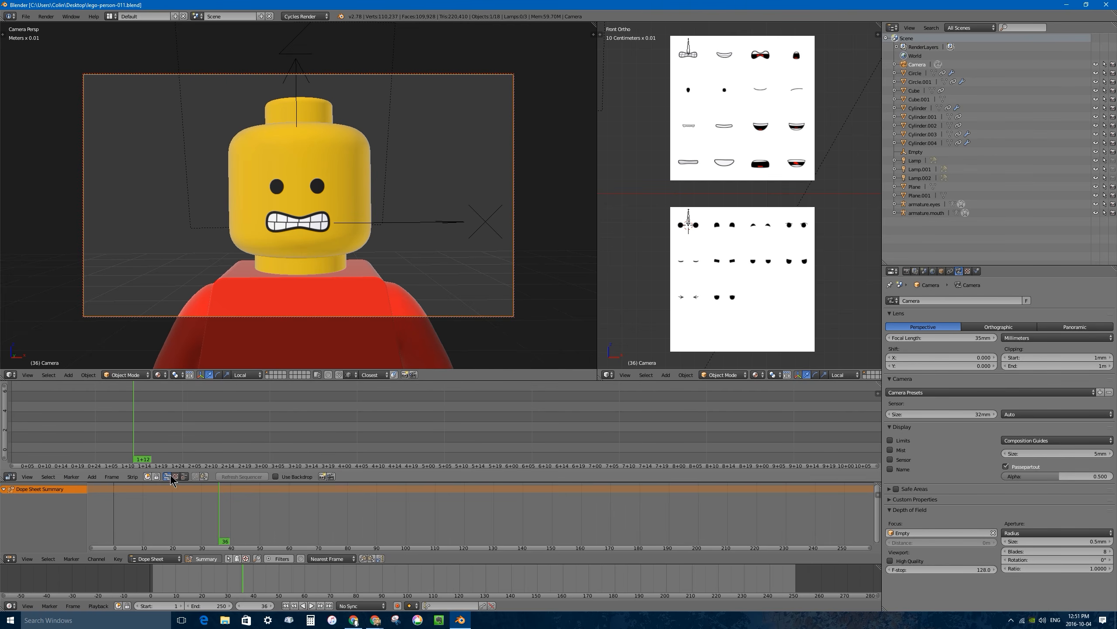
click(185, 477)
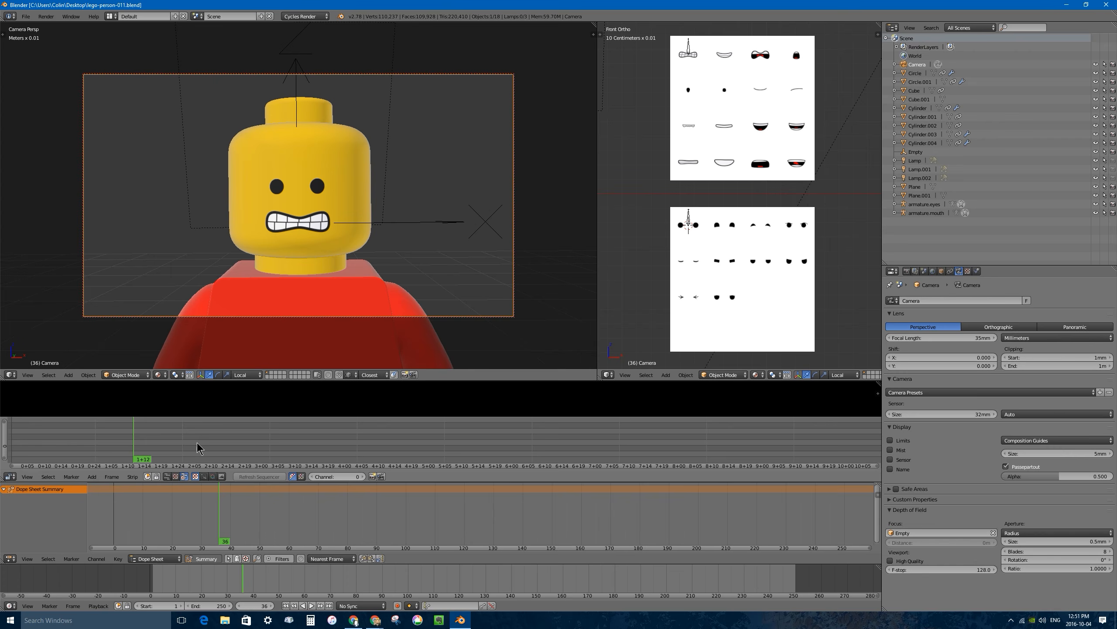
click(167, 477)
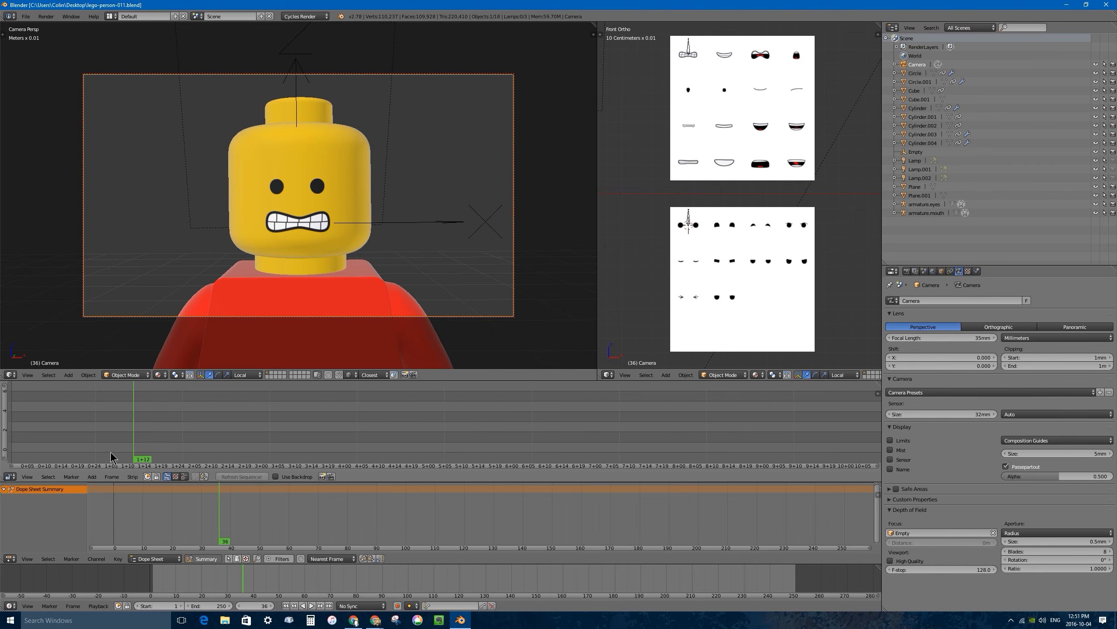
Add lego-teapot-intro-audio.wav from the Desktop folder as a sound strip in the sequence editor.
click(92, 476)
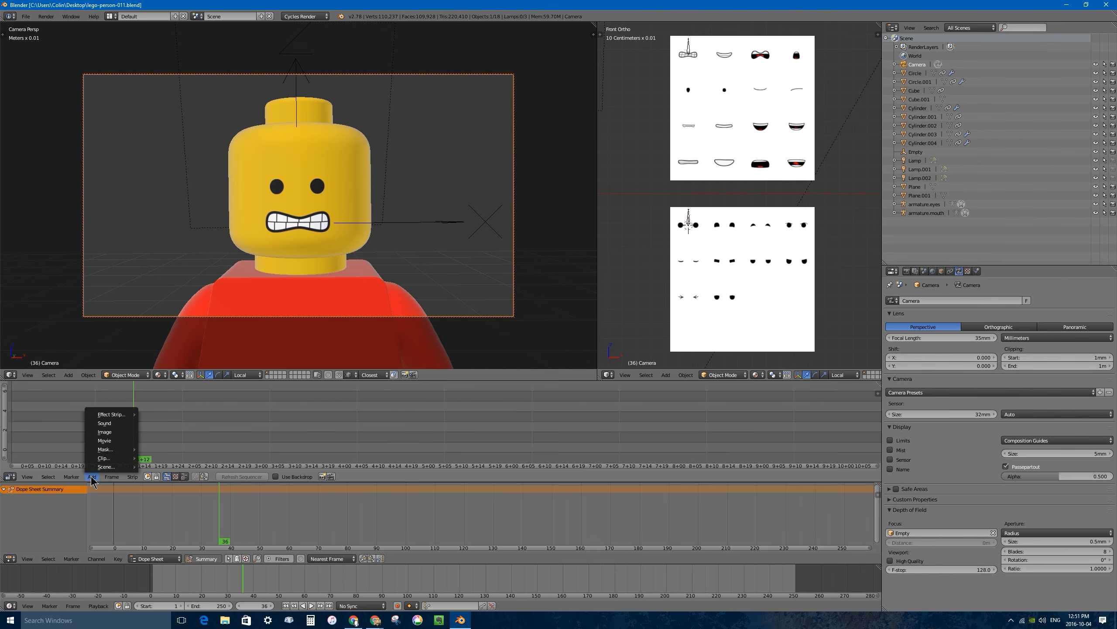
click(105, 424)
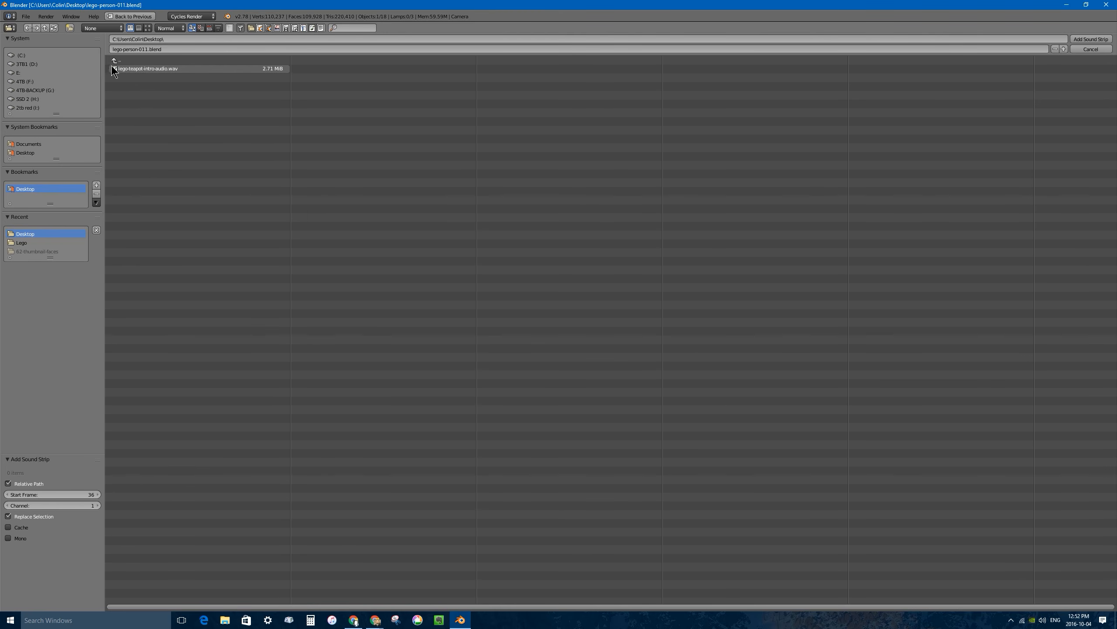
click(135, 69)
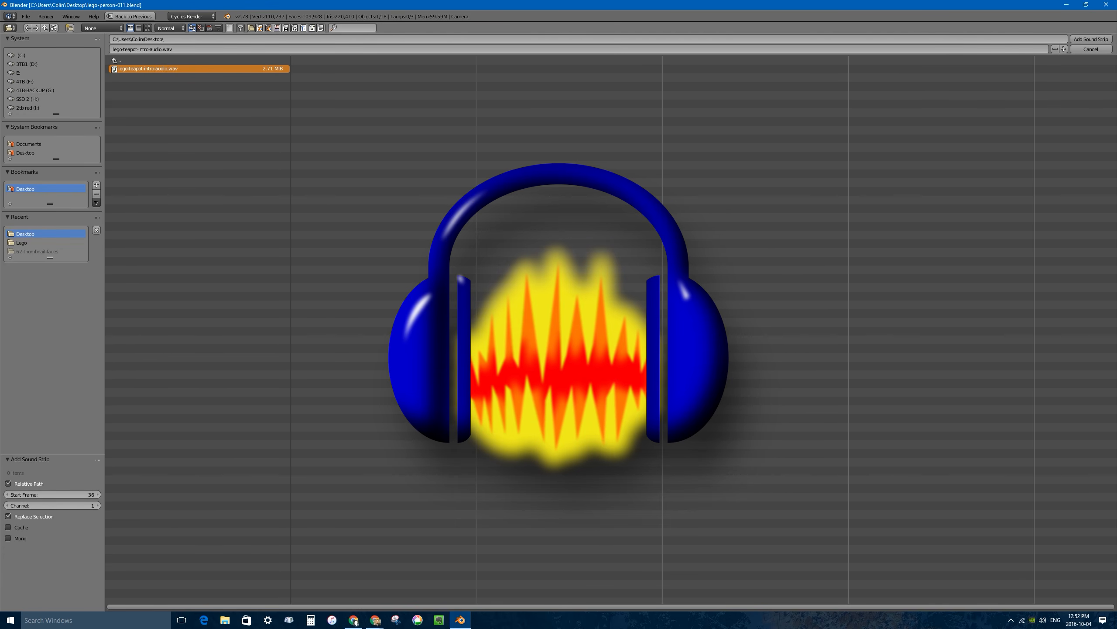
click(1100, 39)
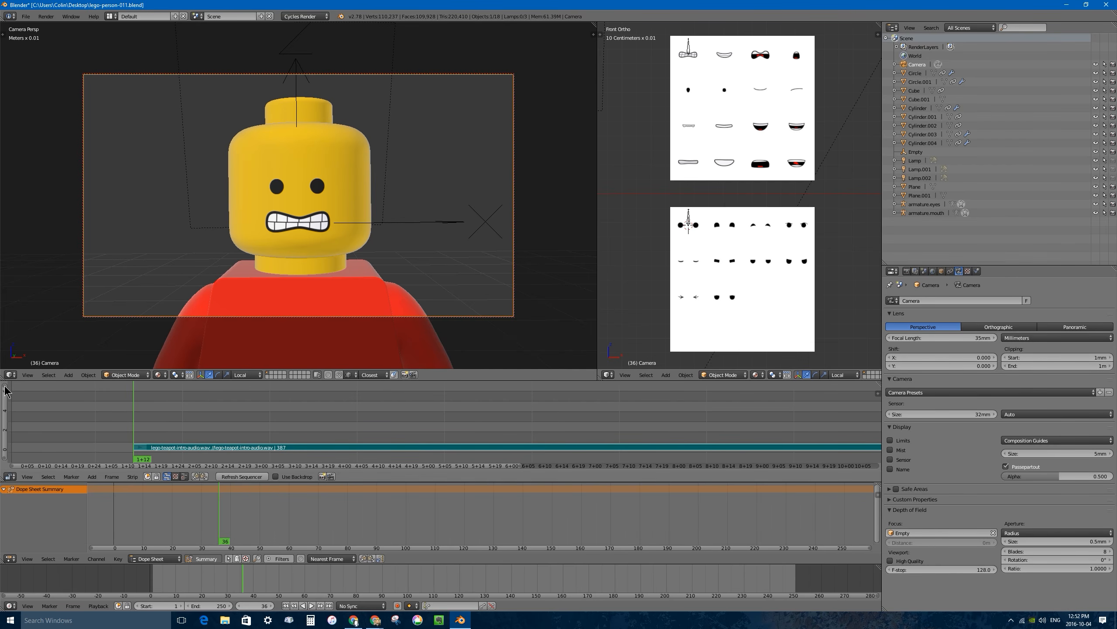
Slide the audio strip to start at frame 1 and place the playhead on frame 1.
drag(5, 386, 5, 444)
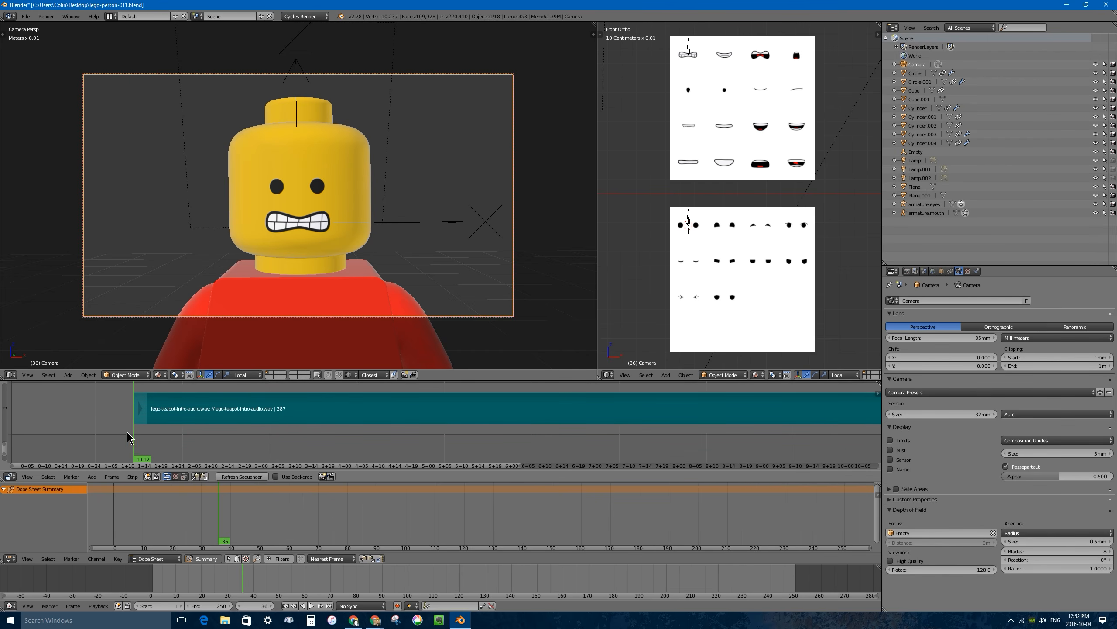
drag(249, 529, 213, 521)
middle_drag(171, 407, 245, 413)
key(g)
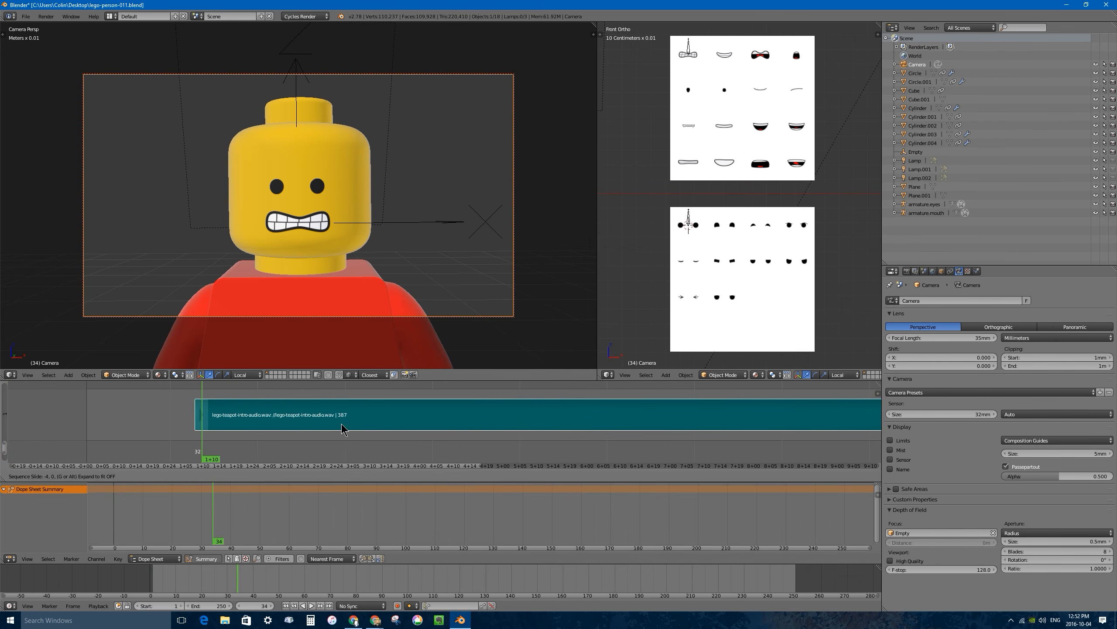
click(206, 408)
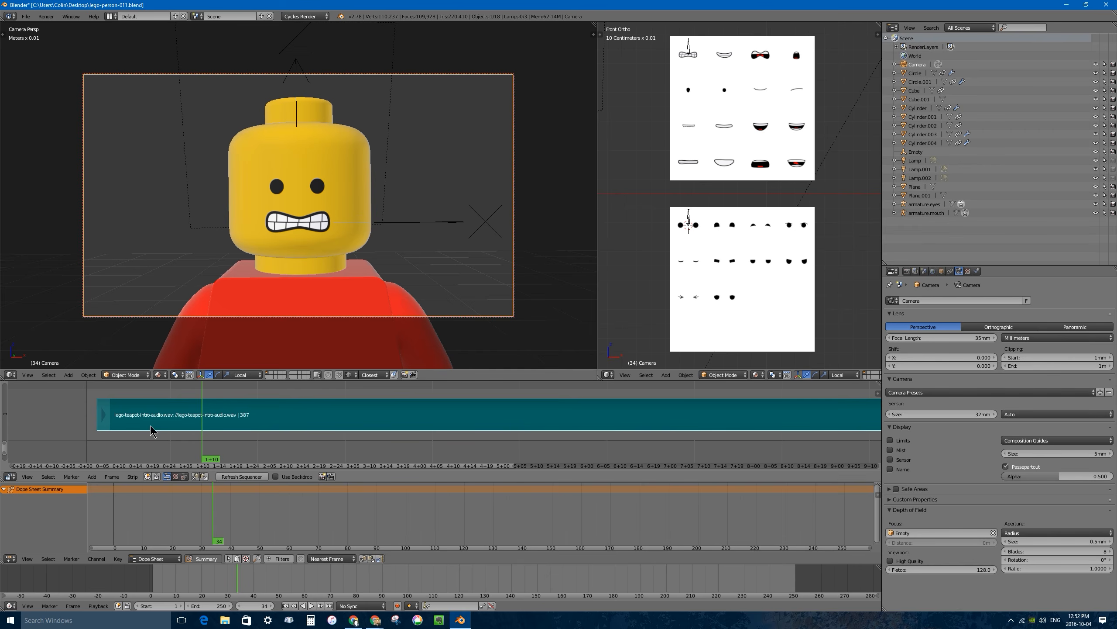
key(g)
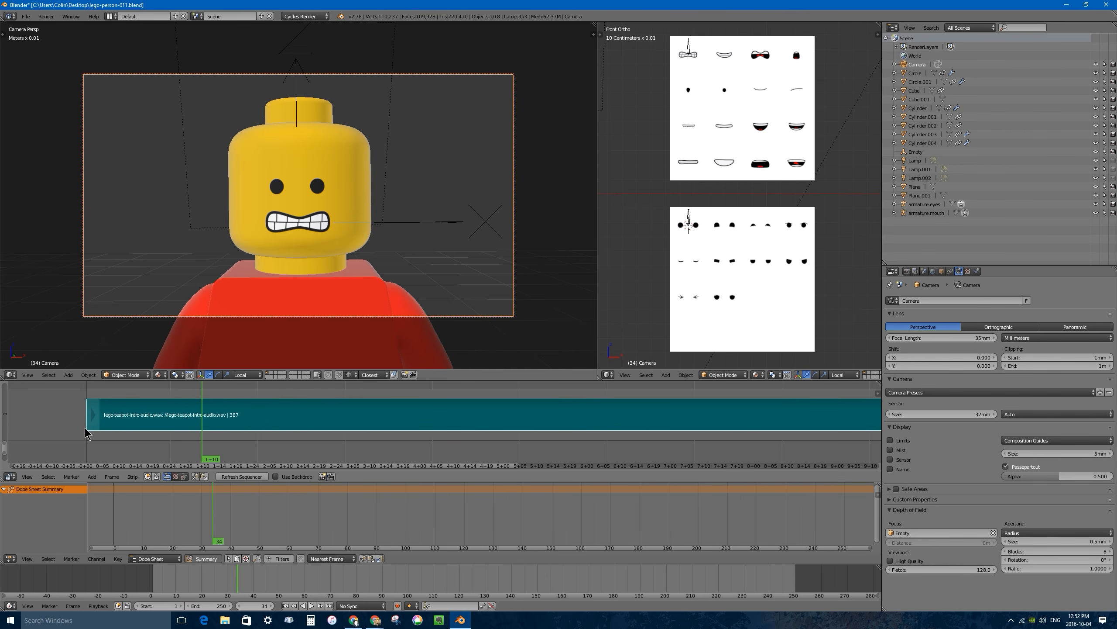
click(89, 453)
click(86, 445)
drag(85, 437, 88, 436)
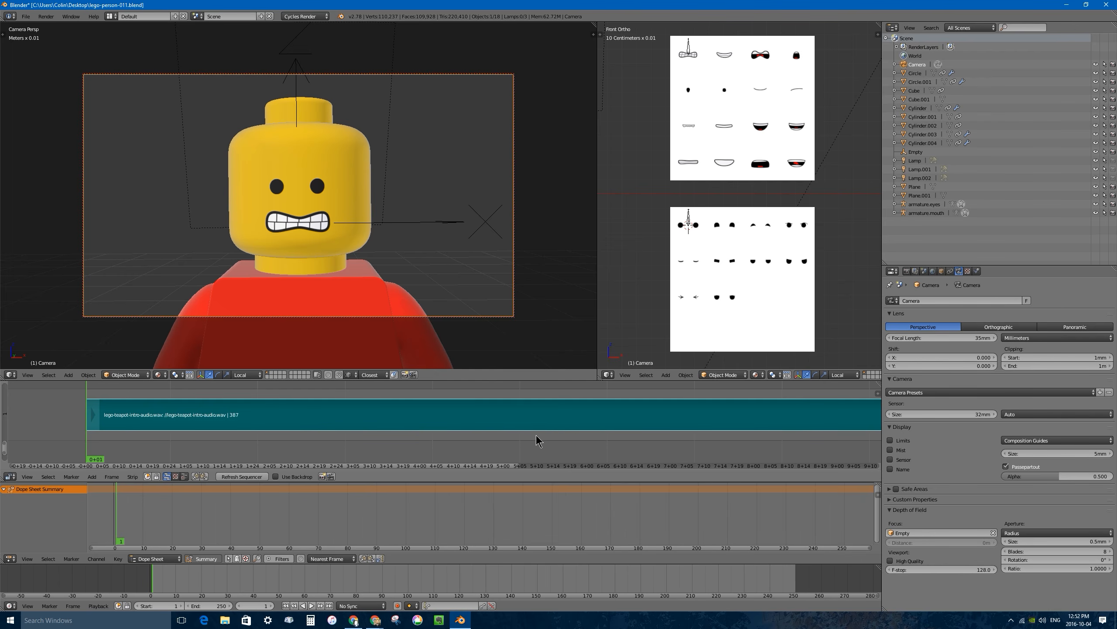
Turn on waveform drawing for the audio strip in the sequence editor.
click(27, 477)
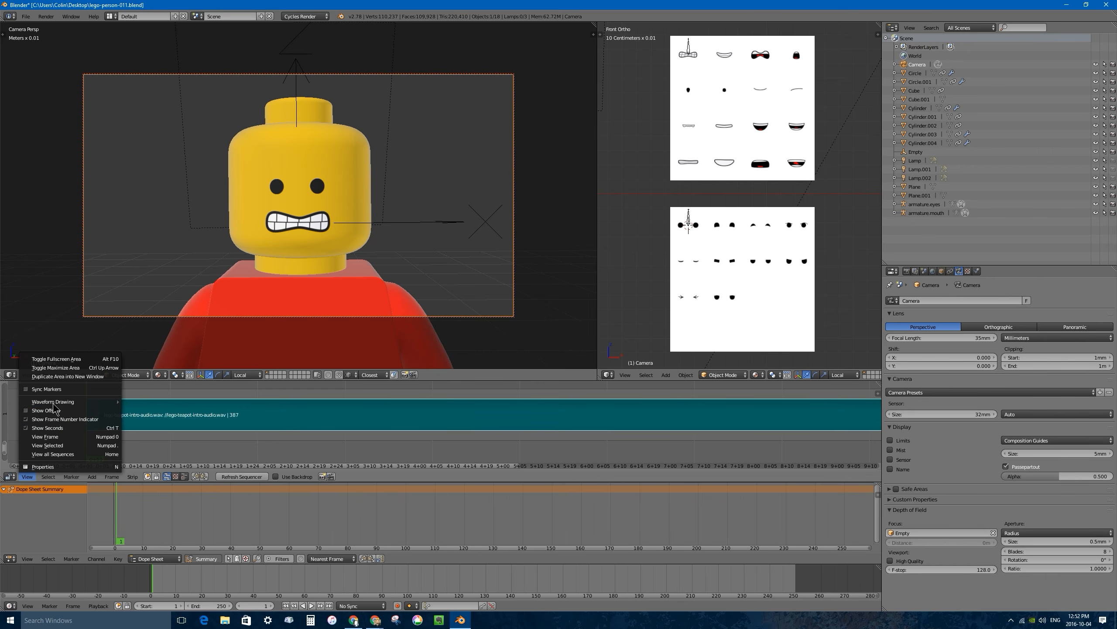
mouse_move(55, 402)
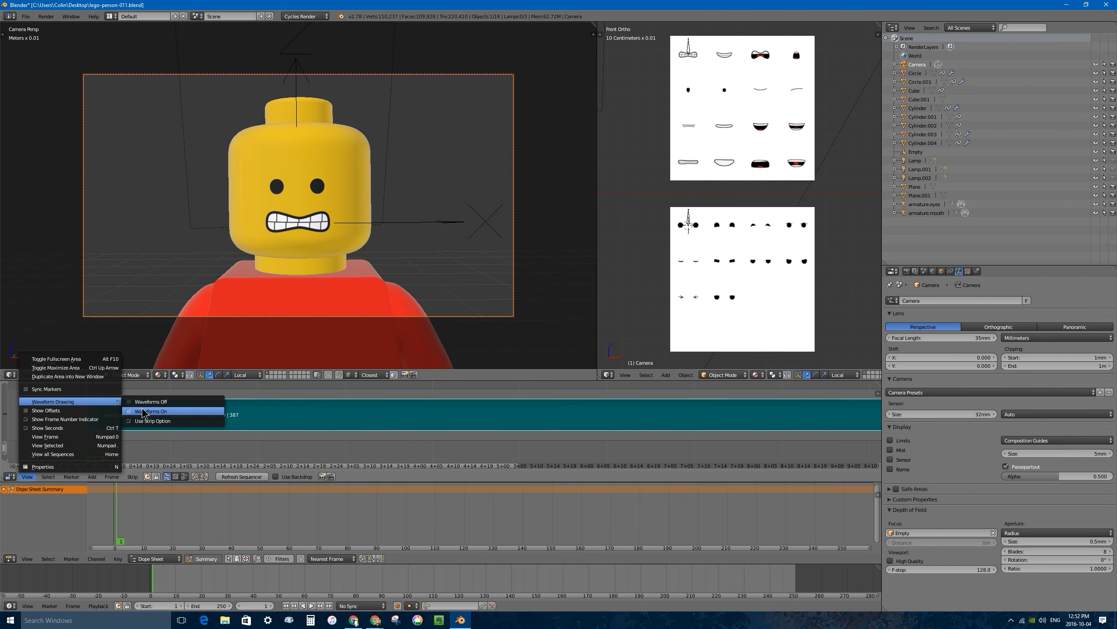
click(186, 411)
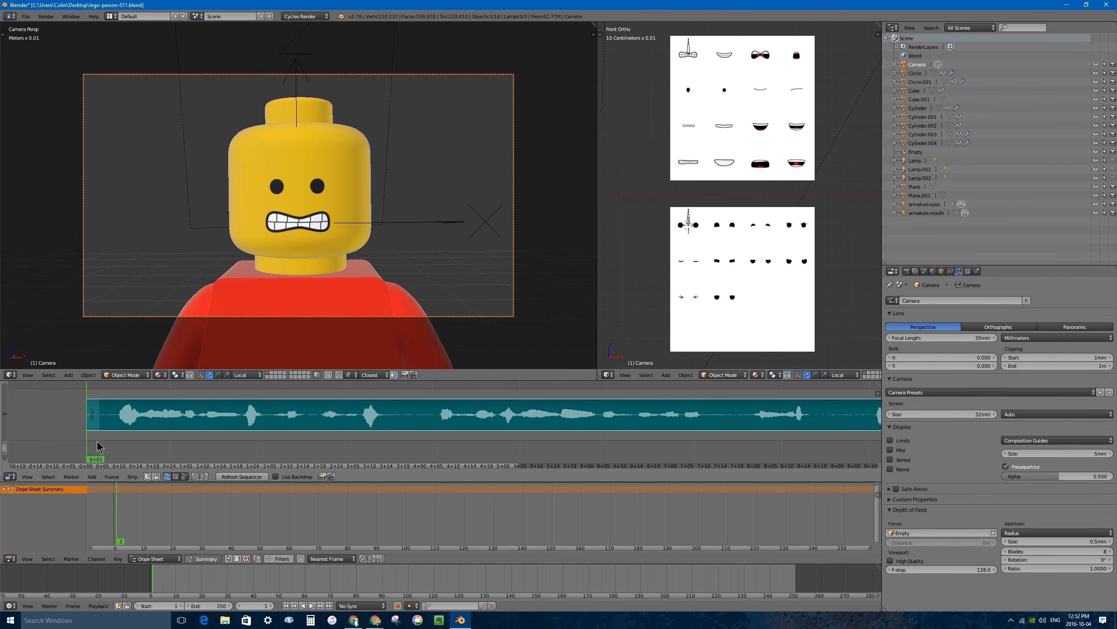
Play the animation and scrub through the audio strip to check the sound against its waveform.
key(alt+a)
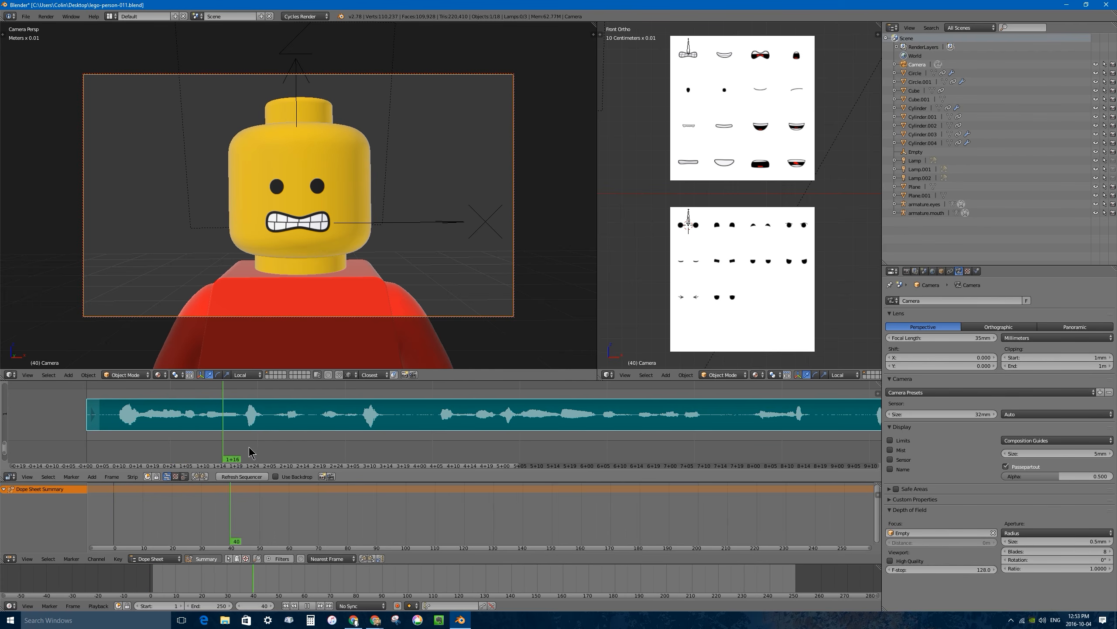
drag(249, 447, 275, 432)
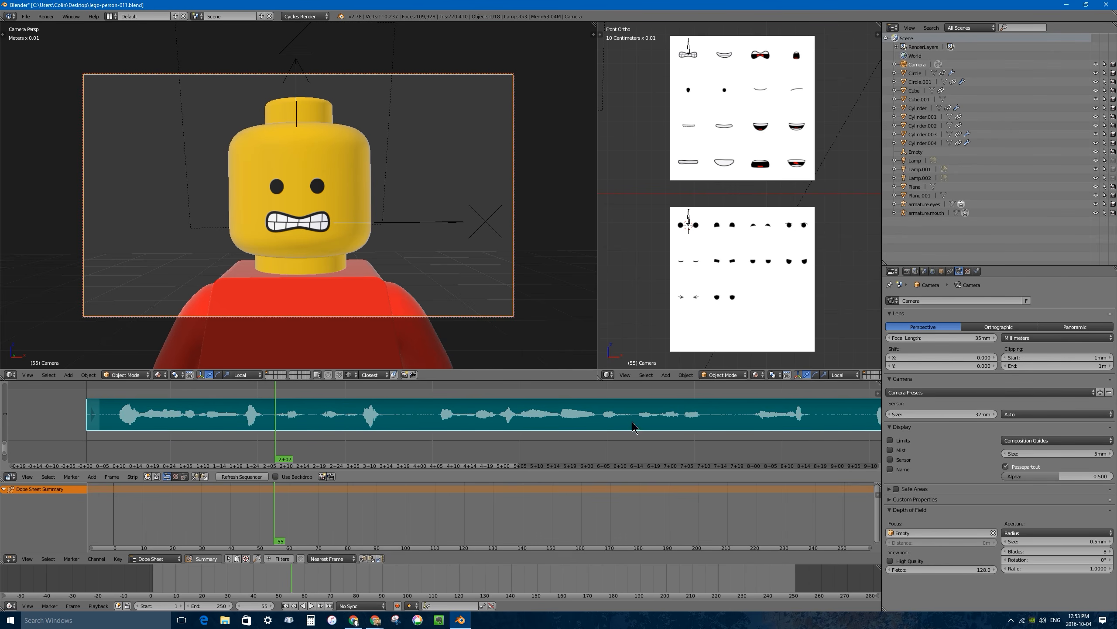
drag(113, 425, 183, 441)
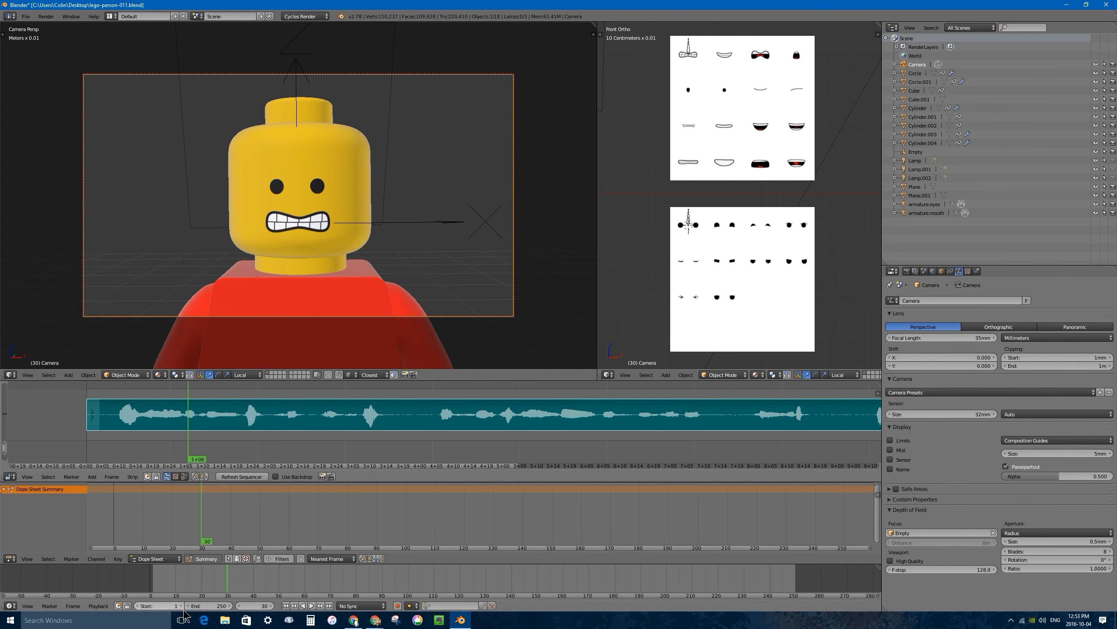
Turn on audio scrubbing for playback and scrub the sequence editor's playhead to frame 54.
click(97, 606)
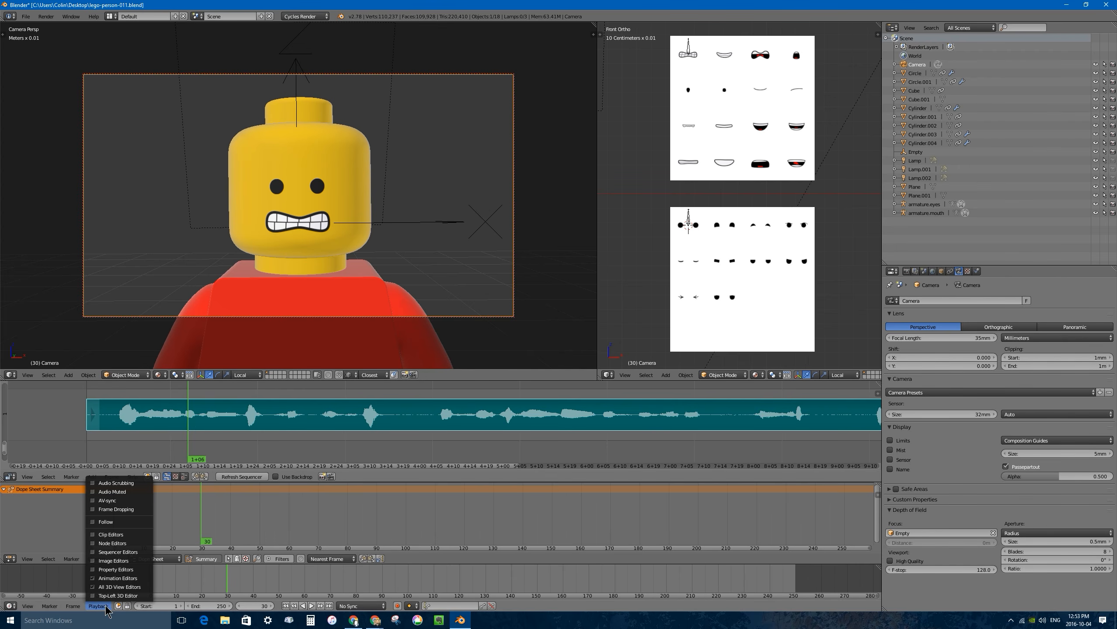
click(94, 484)
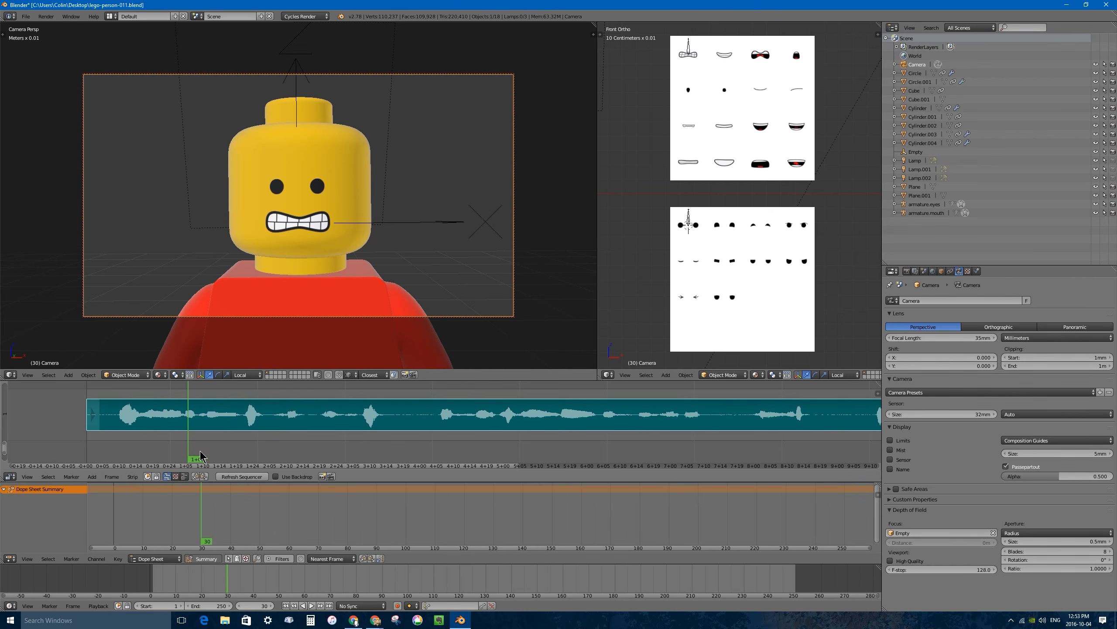
drag(187, 442, 274, 440)
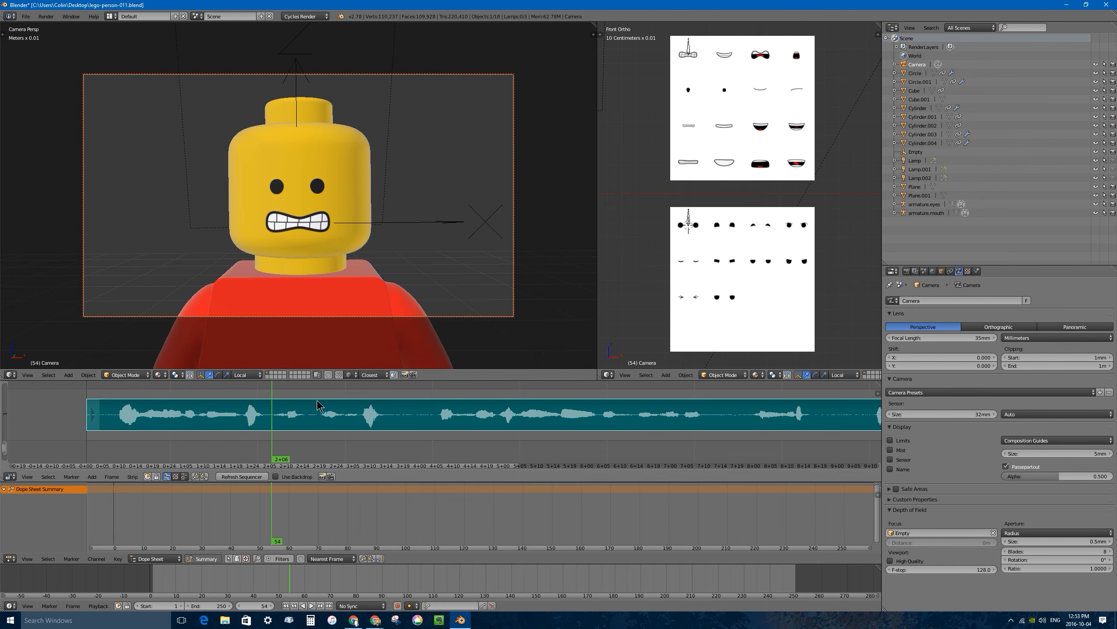
Select the mouth armature's target bone on the mouth sheet and enlarge the properties editor by shrinking the outliner.
click(689, 217)
click(689, 51)
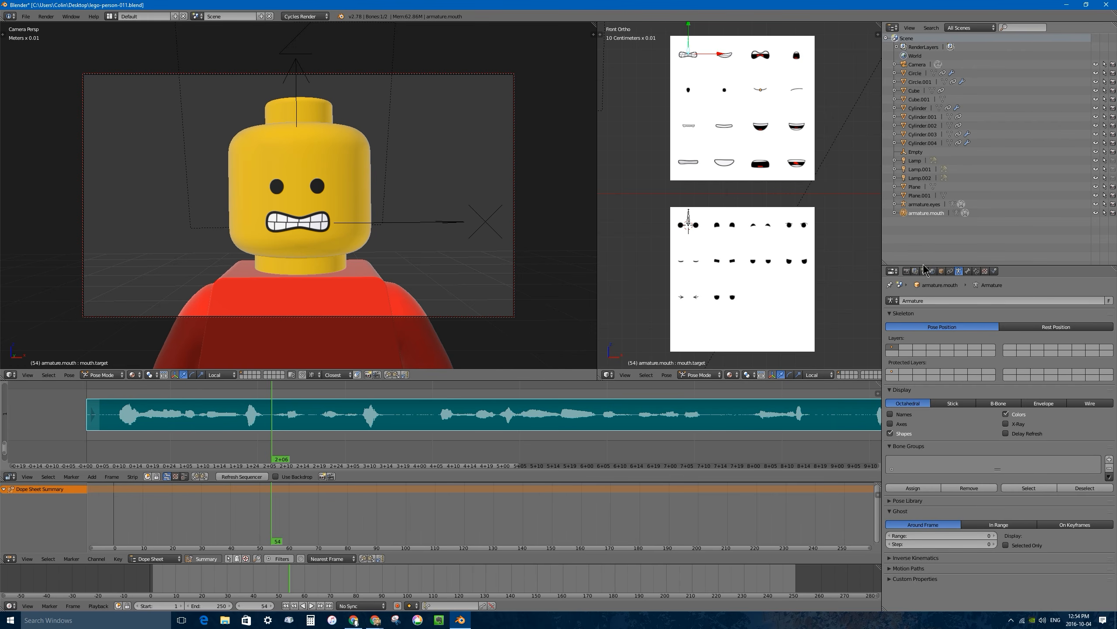
drag(924, 267, 929, 87)
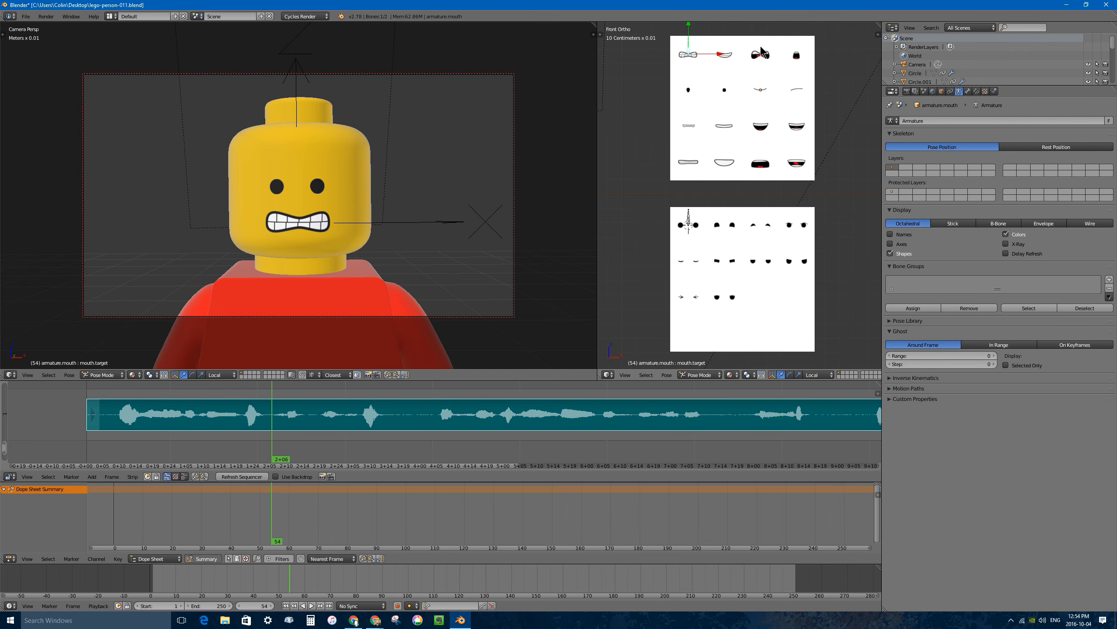
scroll(757, 97, up, 3)
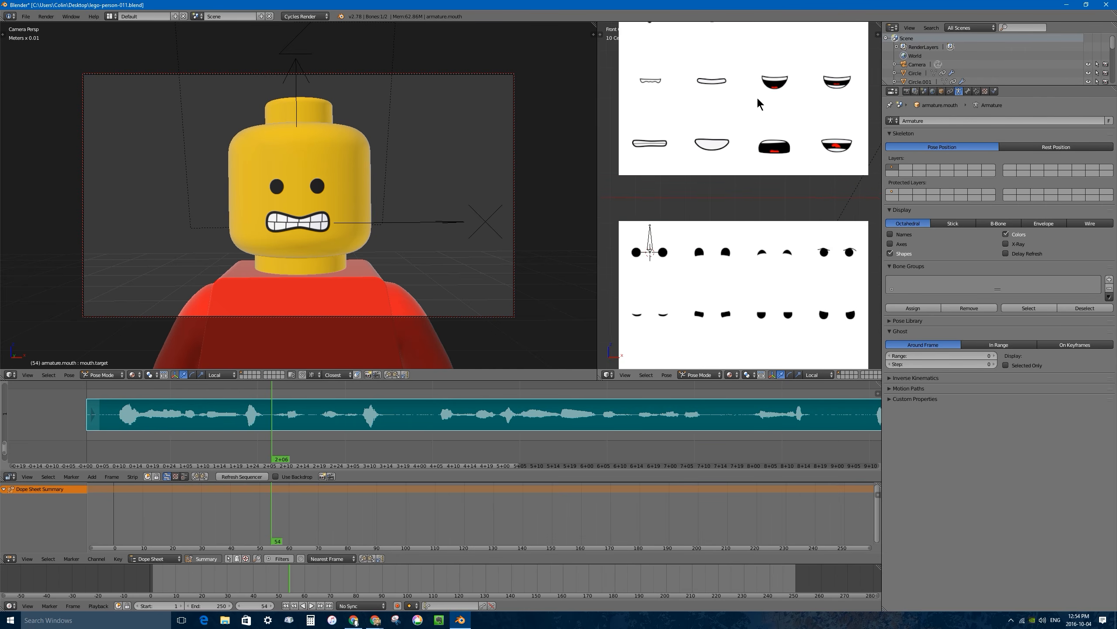
shift+middle_drag(759, 99, 753, 248)
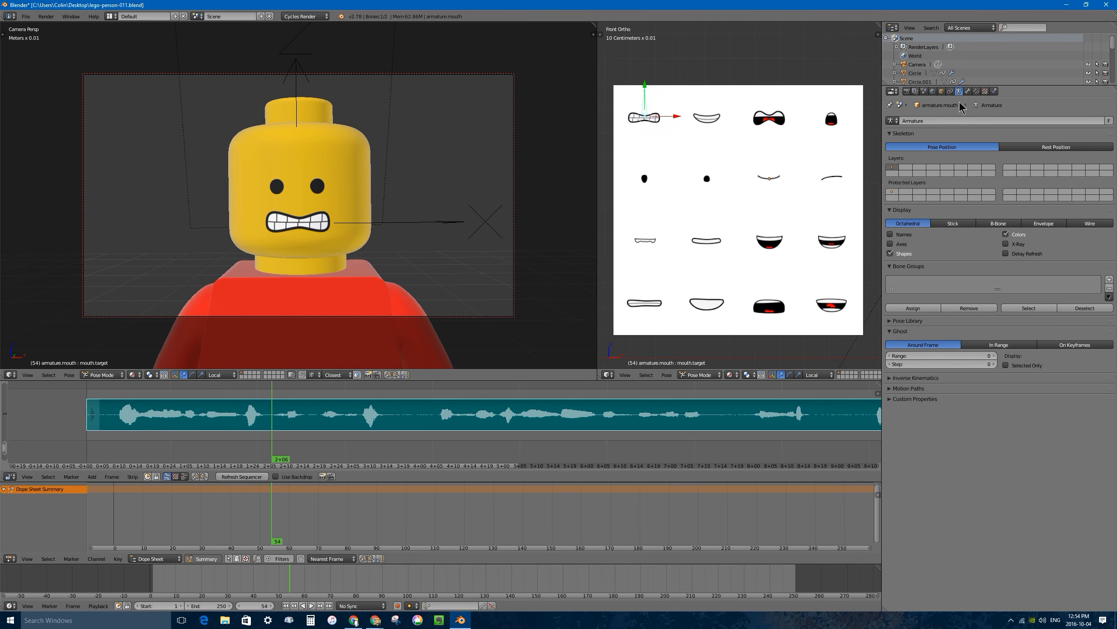
Create a new pose library for the mouth armature and name it PL.mouth.
click(890, 267)
click(894, 277)
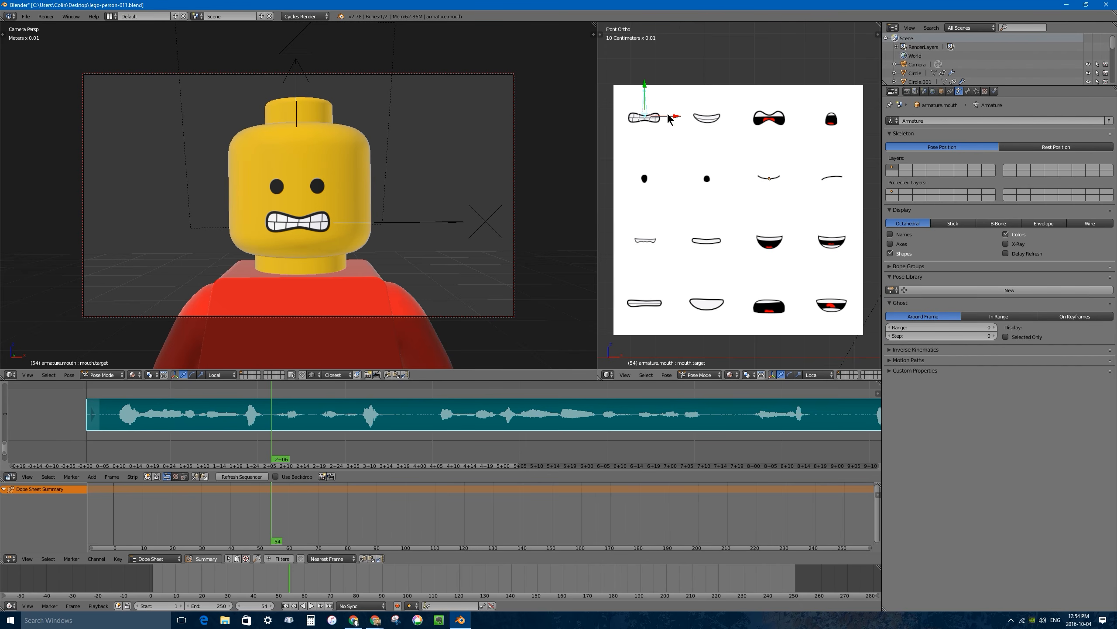
click(1010, 292)
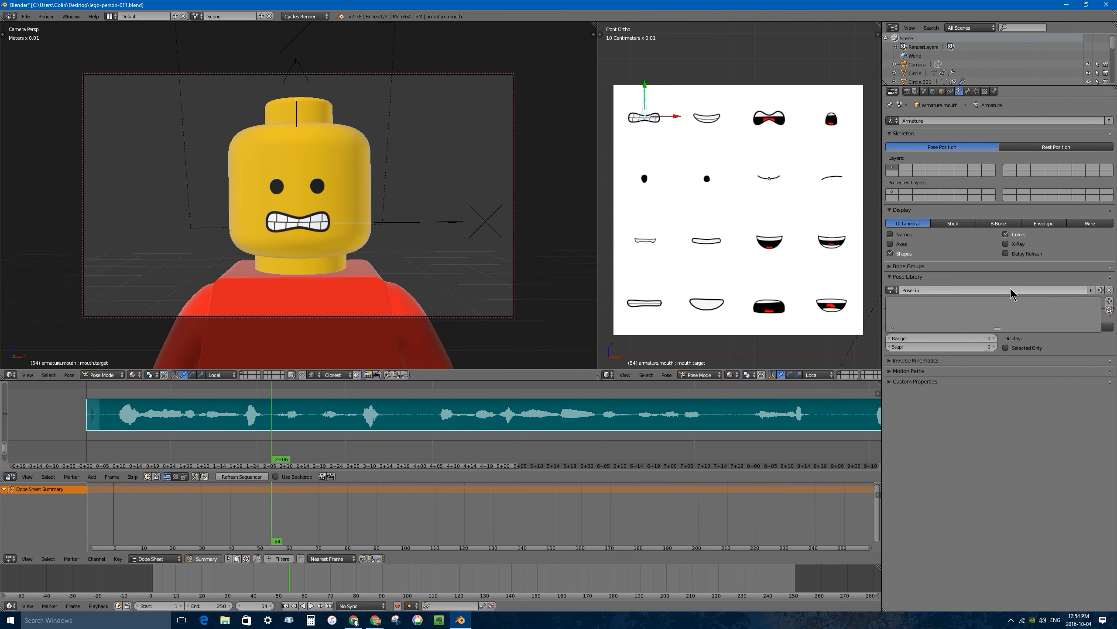
click(934, 289)
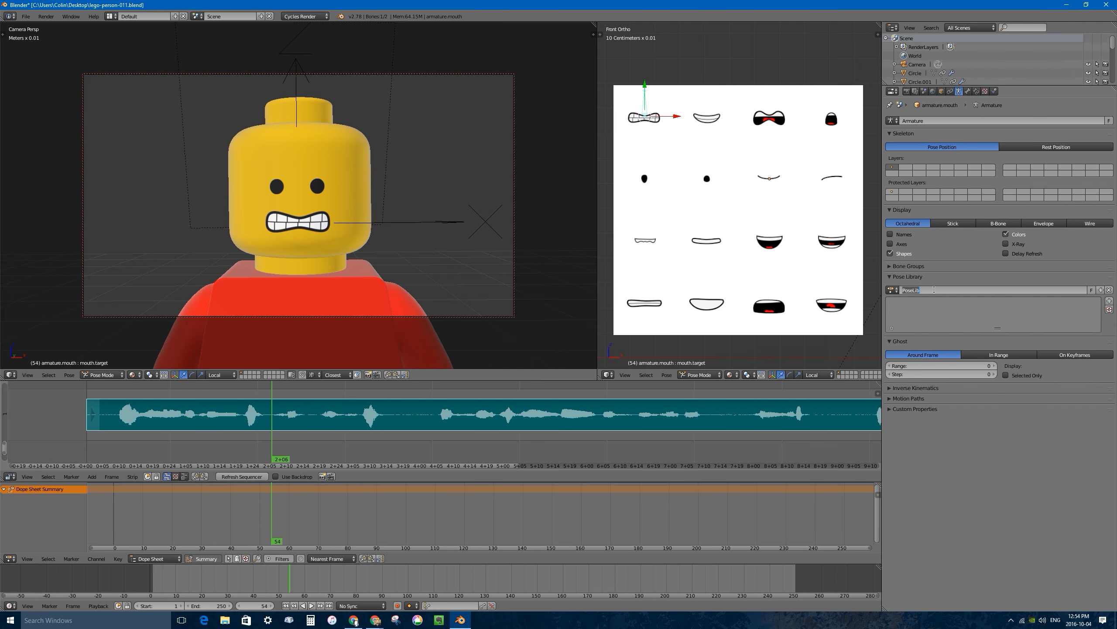
text(PL.mouth)
key(Return)
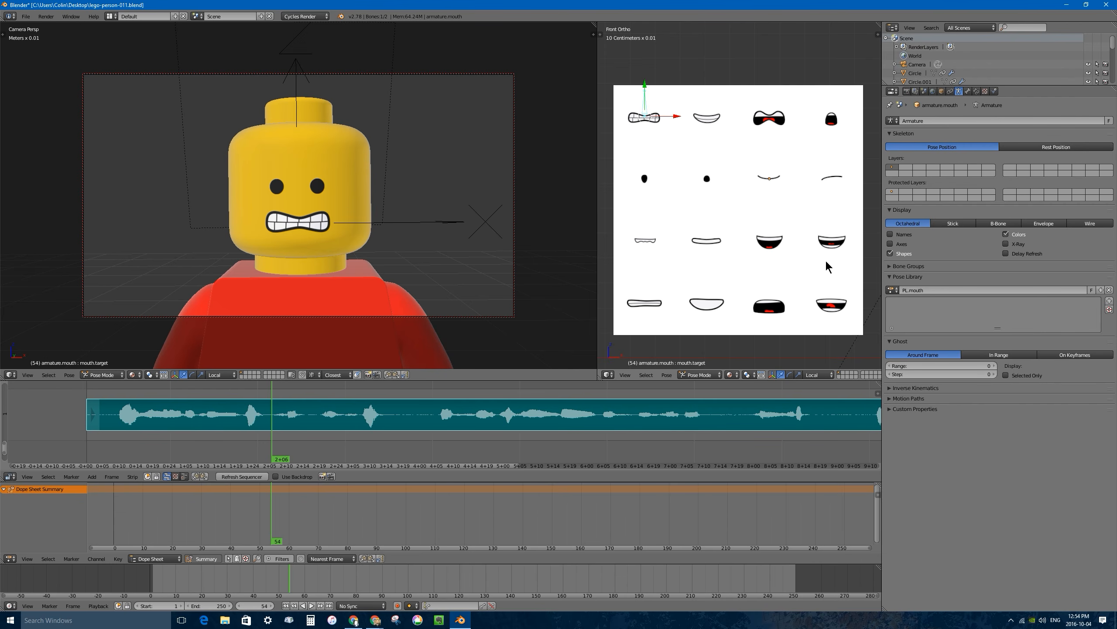
Add the current clenched-teeth mouth to the pose library as a new pose named angry.
click(1110, 302)
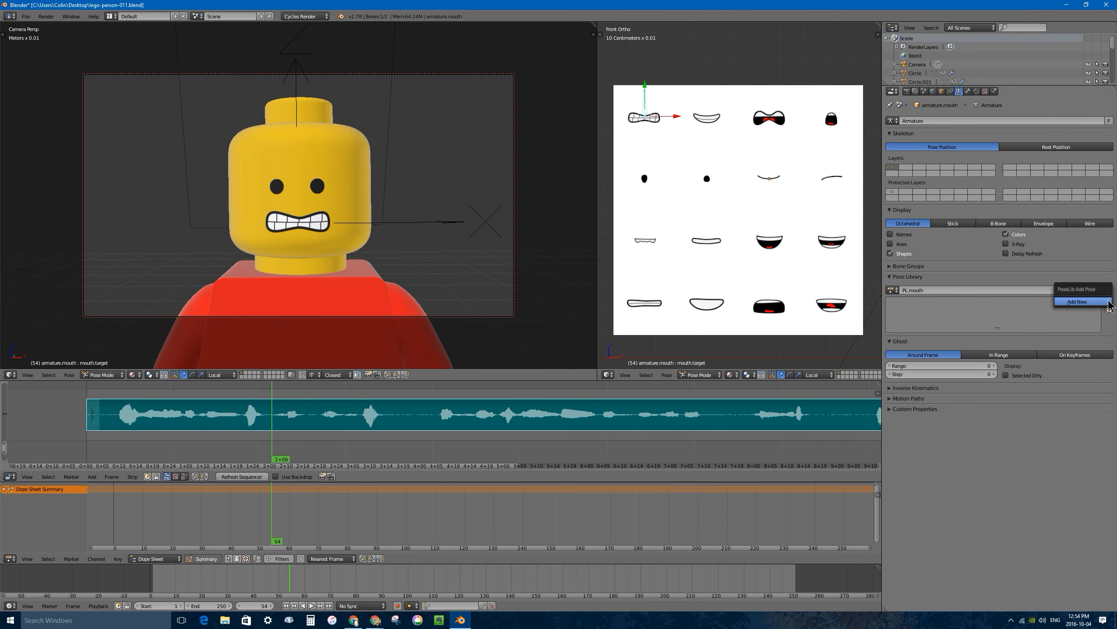
click(1082, 303)
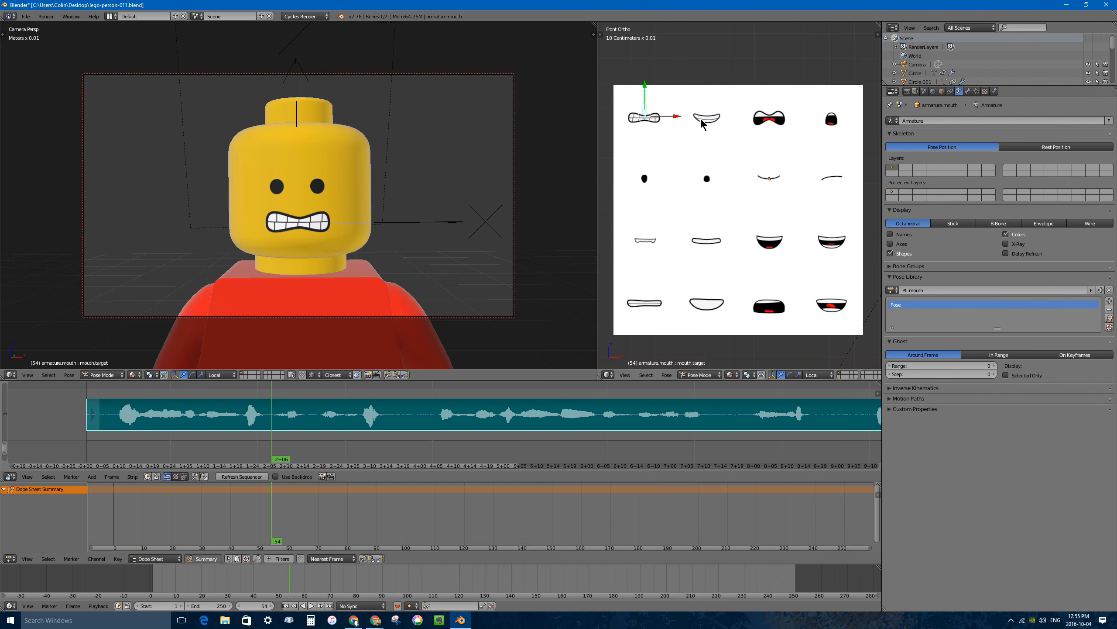
double_click(898, 305)
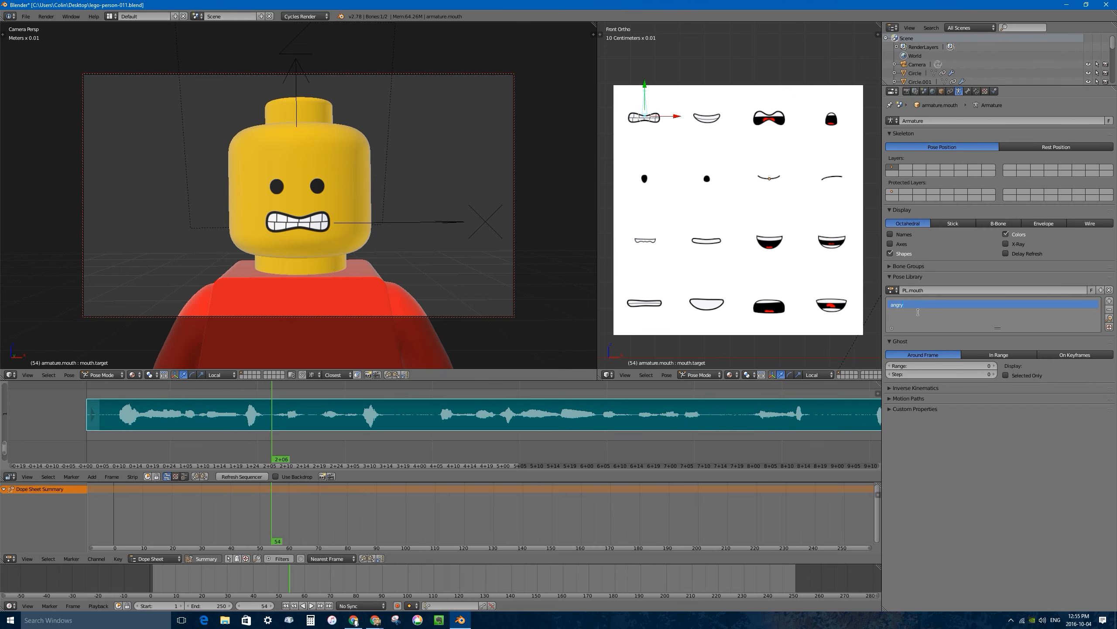
Move the mouth bone onto the second mouth in the sheet's first row and add it as a pose named grin closed.
key(g)
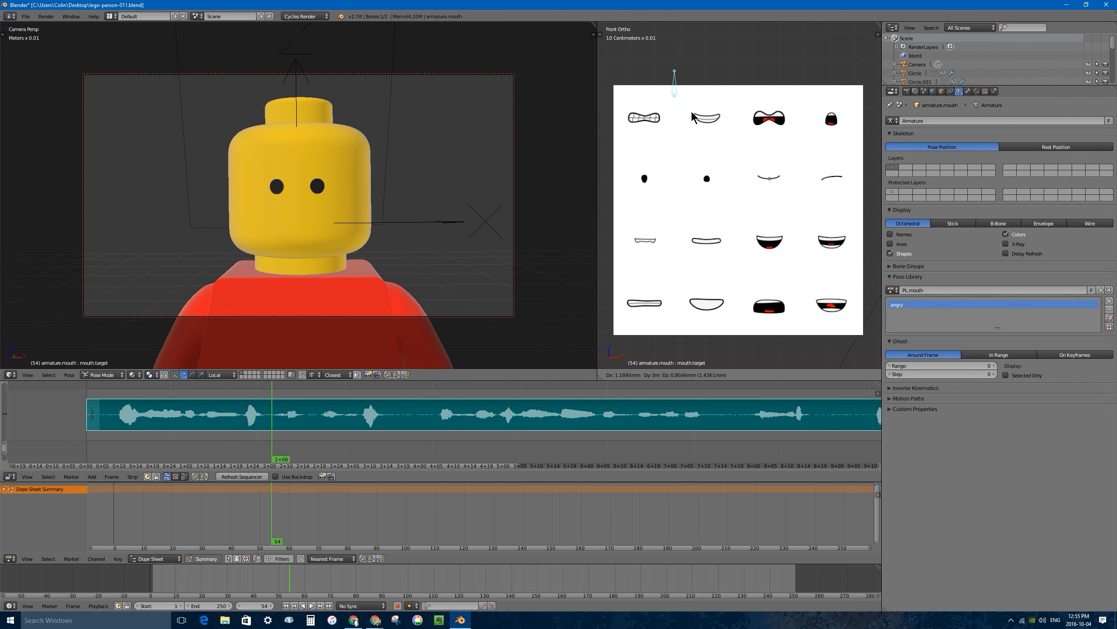
right_click(768, 118)
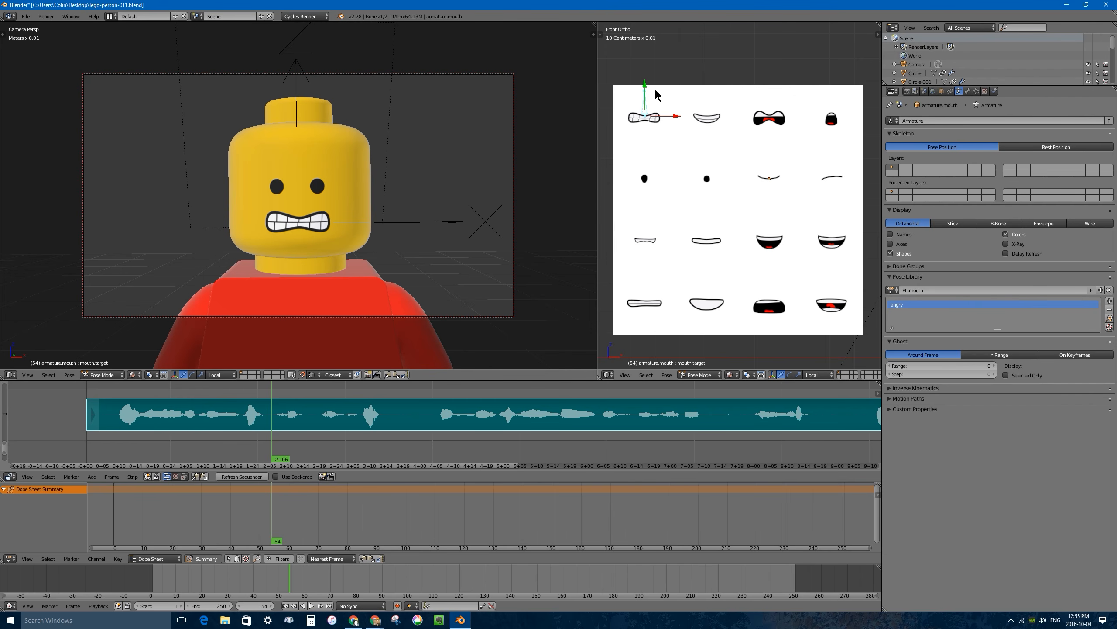
key(g)
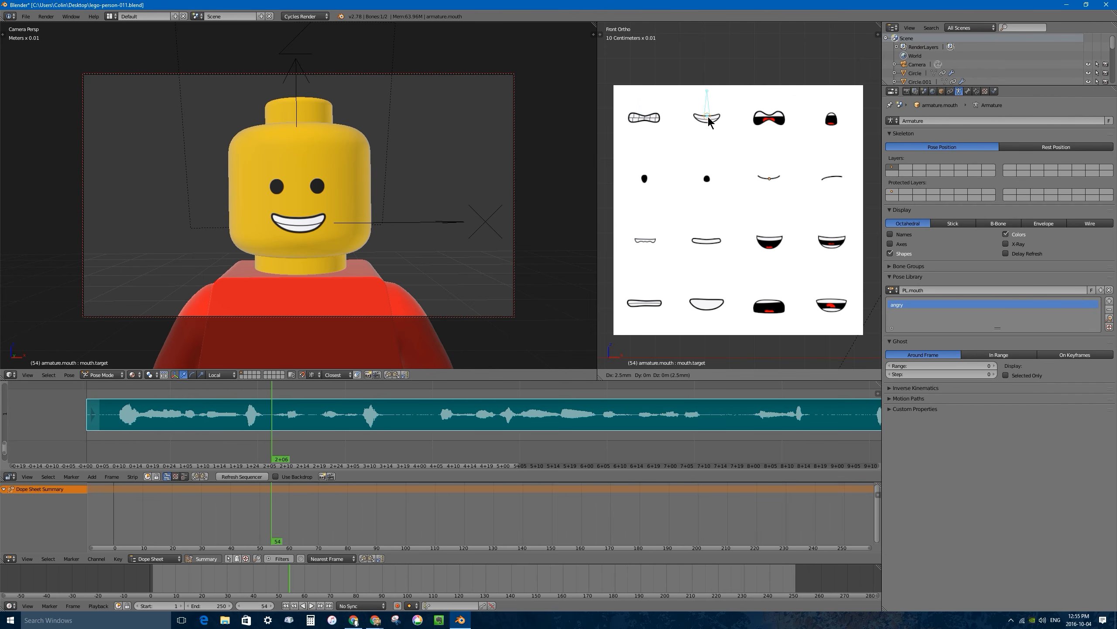
click(708, 121)
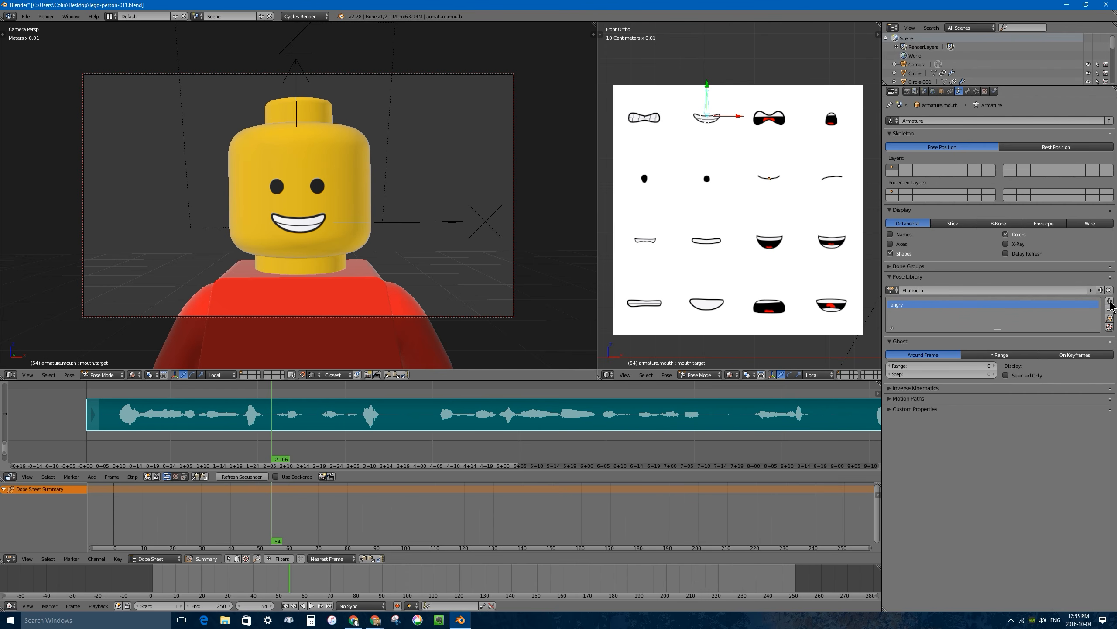
click(1110, 300)
click(1110, 300)
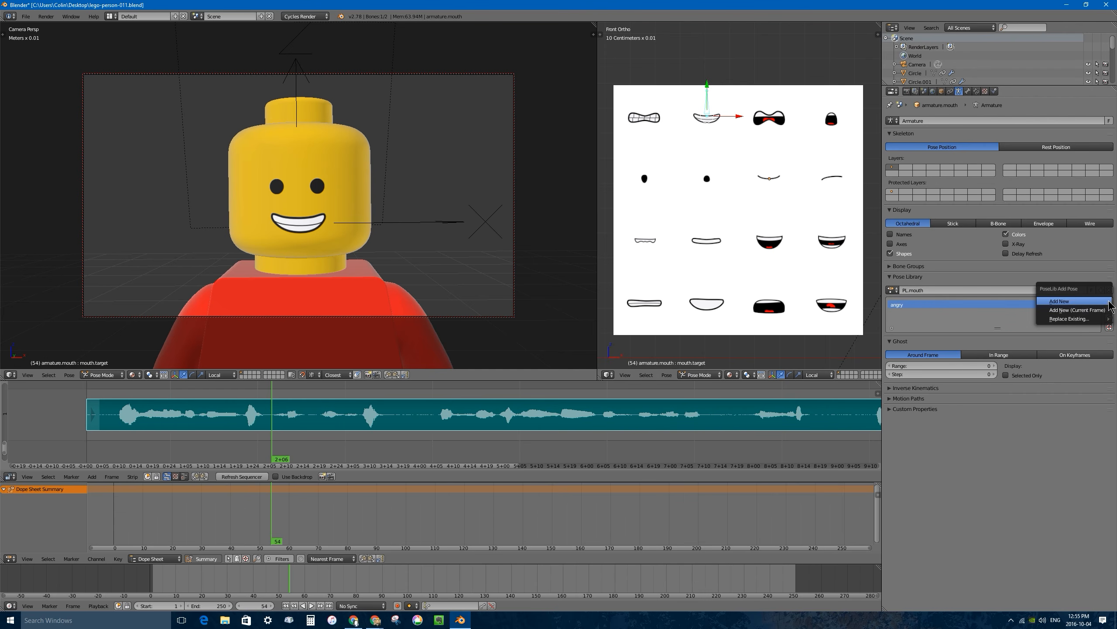
click(1071, 303)
double_click(896, 313)
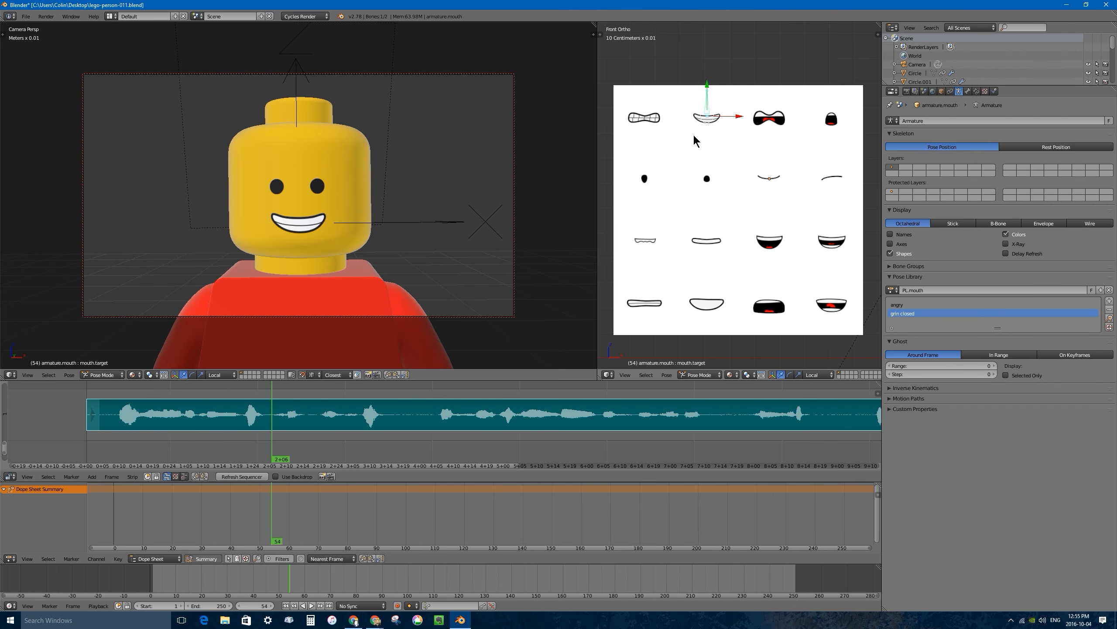
Move the mouth bone onto the third and fourth mouths of the sheet's first row, adding a new pose for each.
drag(724, 120, 773, 118)
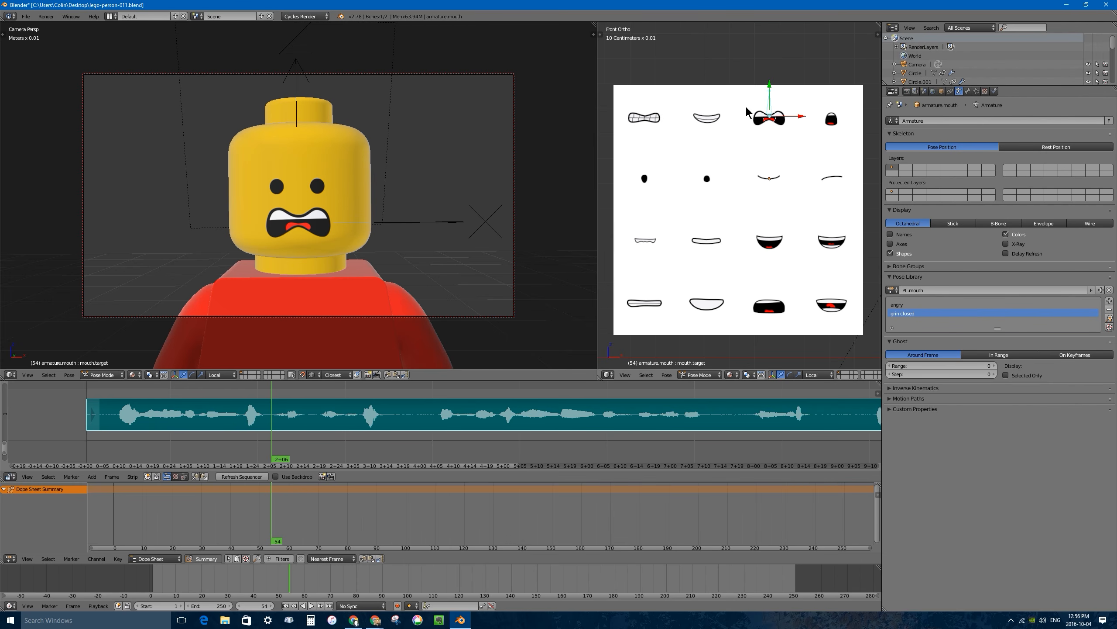
key(shift+l)
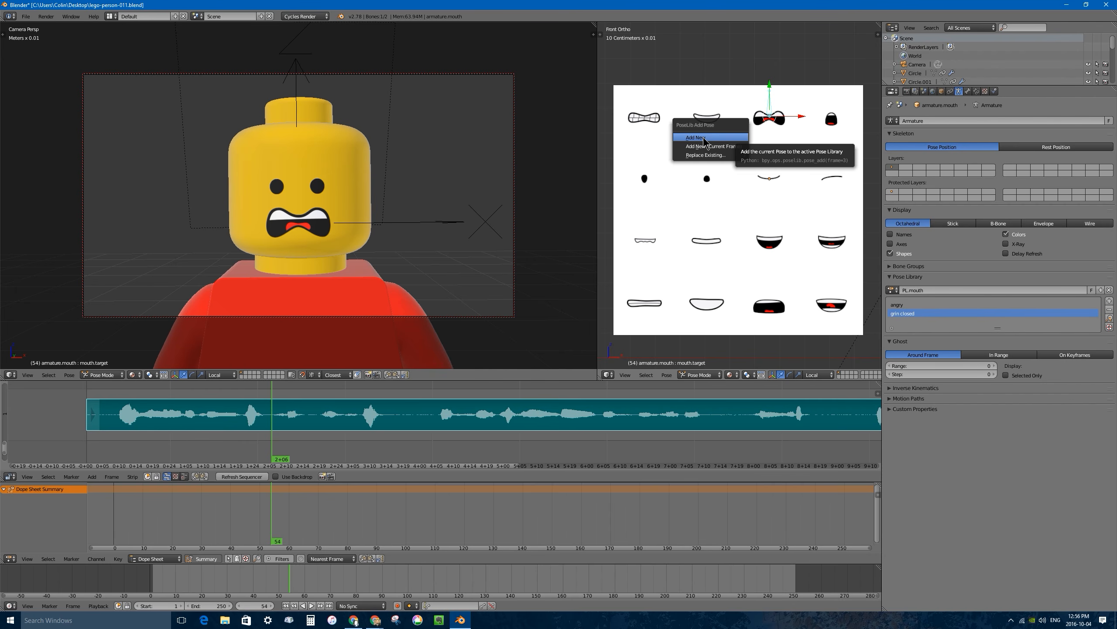
click(706, 139)
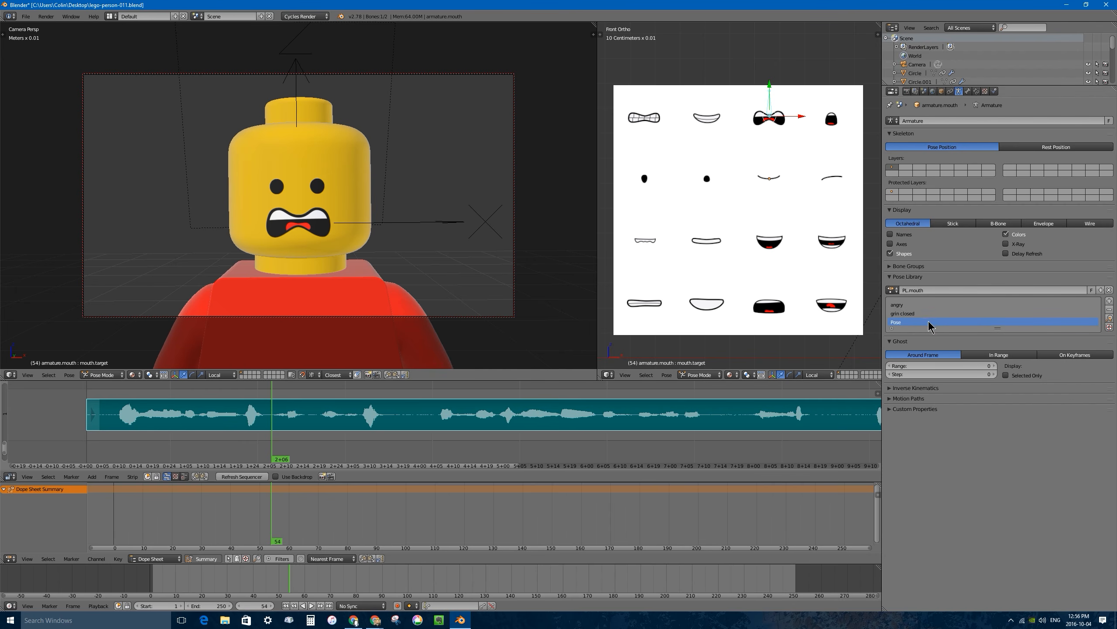
ctrl+drag(792, 118, 831, 117)
key(shift+l)
click(787, 126)
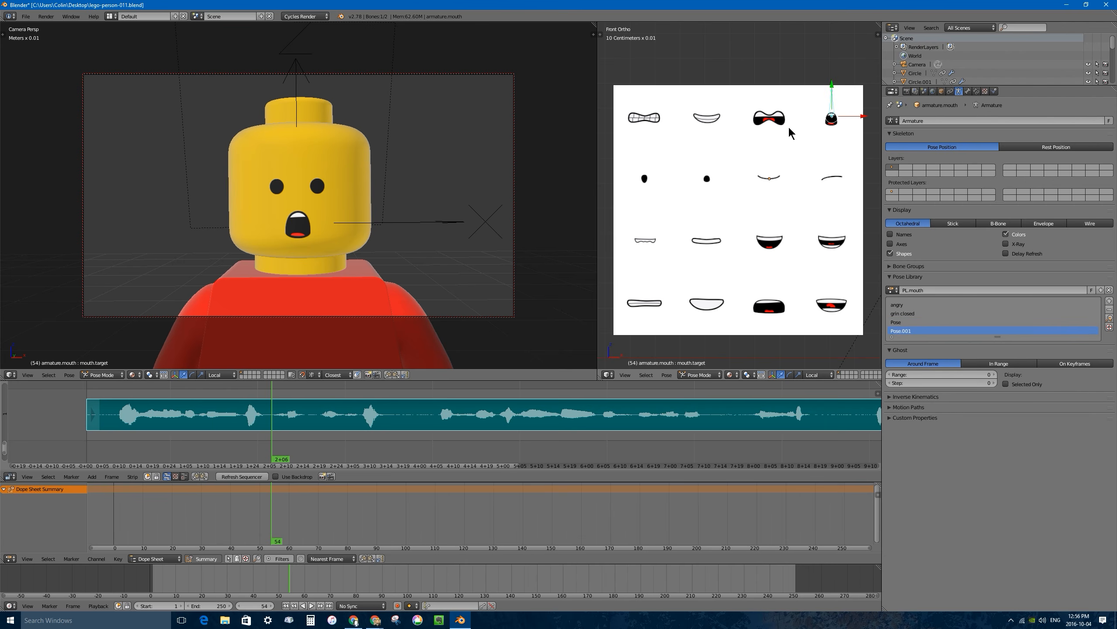
Move the mouth bone across the four mouths of the sheet's second row, adding a new library pose for each.
ctrl+drag(787, 125, 645, 180)
key(shift+l)
click(640, 176)
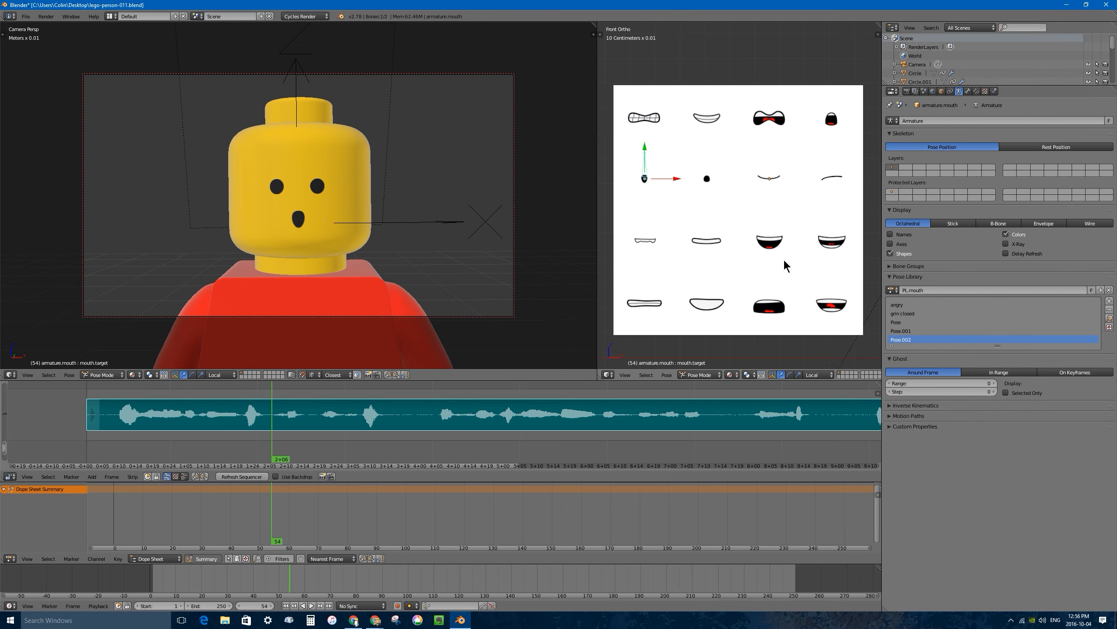
key(g)
click(722, 183)
key(shift+l)
click(722, 183)
key(g)
click(771, 181)
key(shift+l)
click(771, 180)
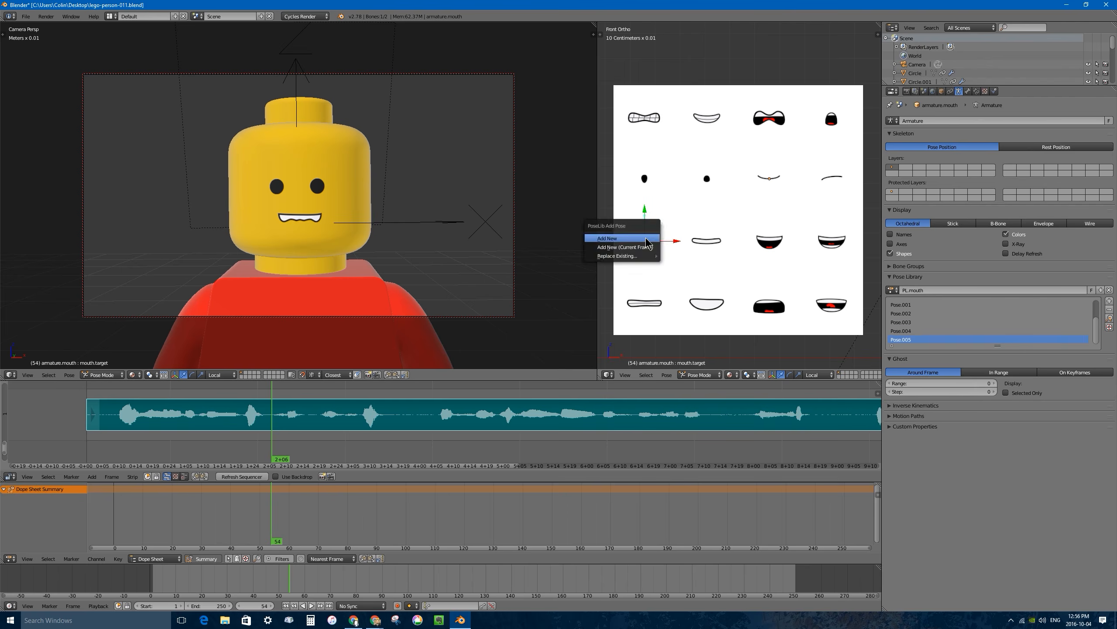
Move the mouth bone across the mouths of the sheet's third and fourth rows, adding a new library pose for each.
key(shift+l)
click(776, 238)
key(g)
click(783, 251)
key(g)
click(709, 303)
key(shift+l)
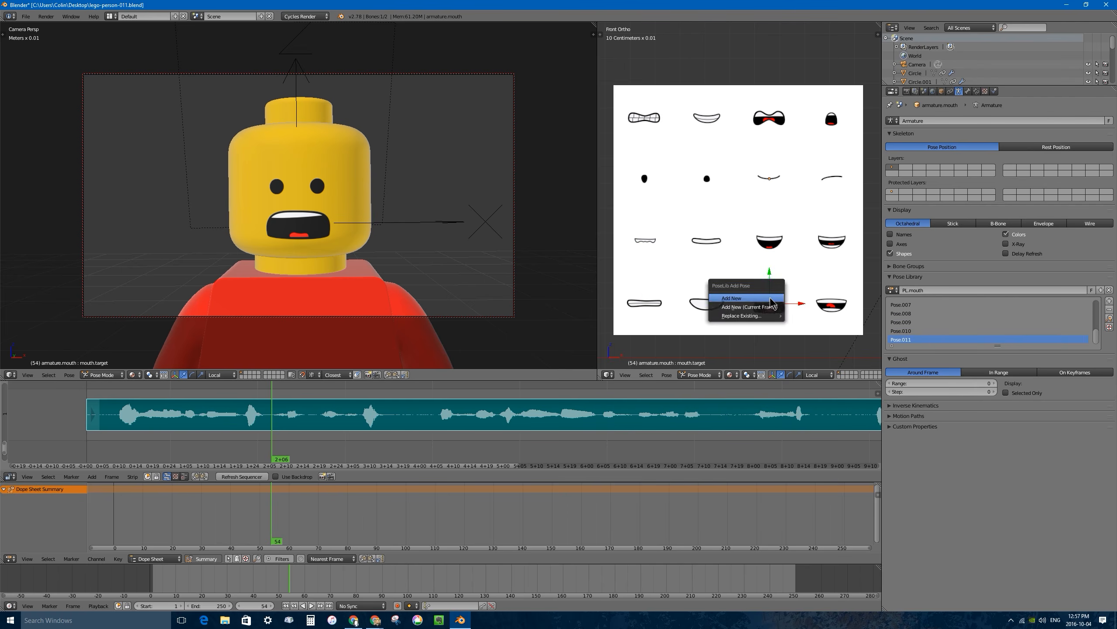
click(745, 299)
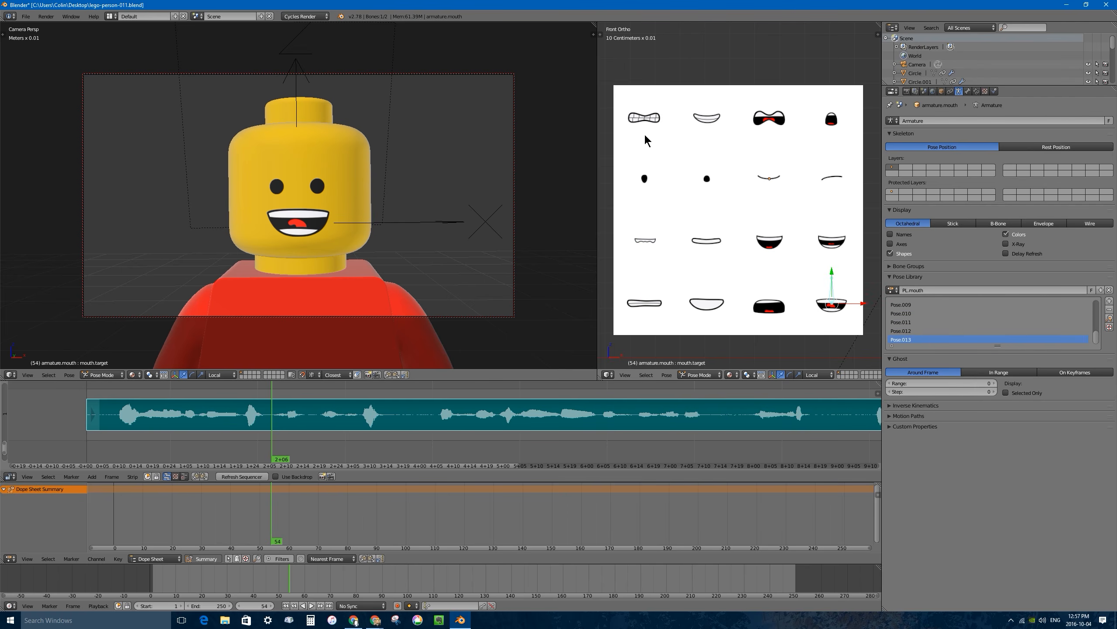
Enlarge the pose list and rename Pose through Pose.007 as crying, jaw drop, U-Q-W, Oo, M-P-Smile, Frown, F-V and T-S-Sh.
drag(1096, 339, 1097, 308)
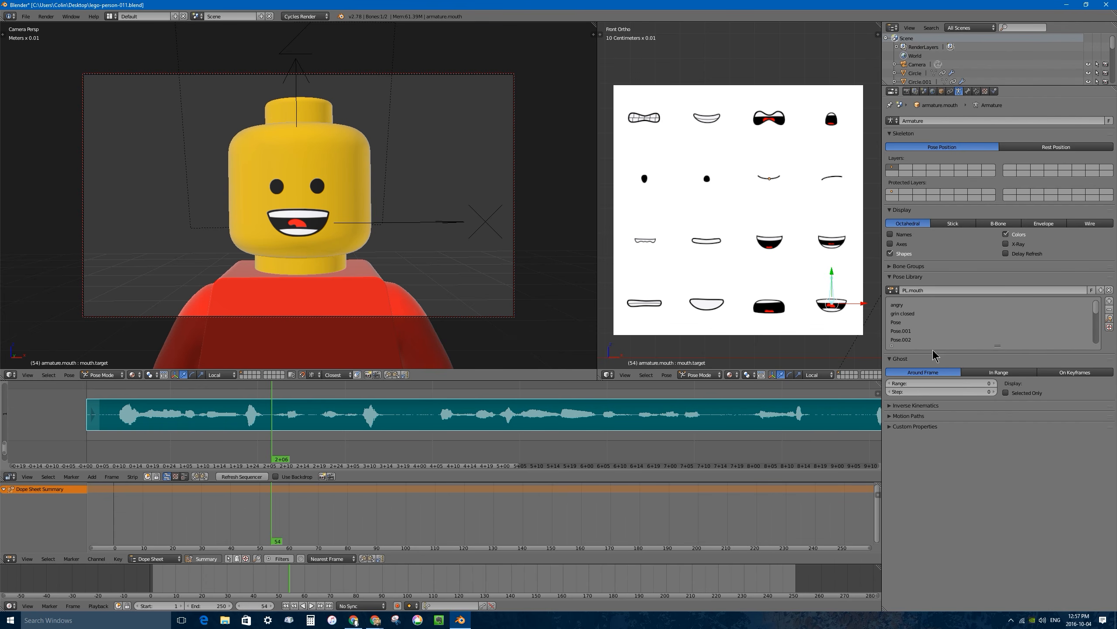
drag(997, 347, 998, 503)
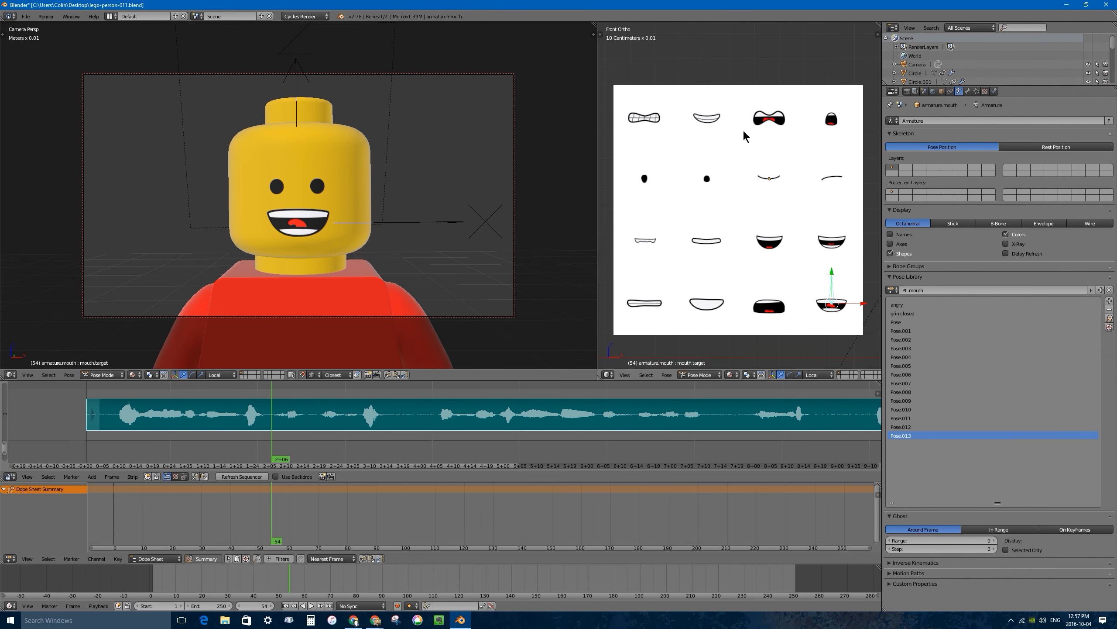
click(899, 324)
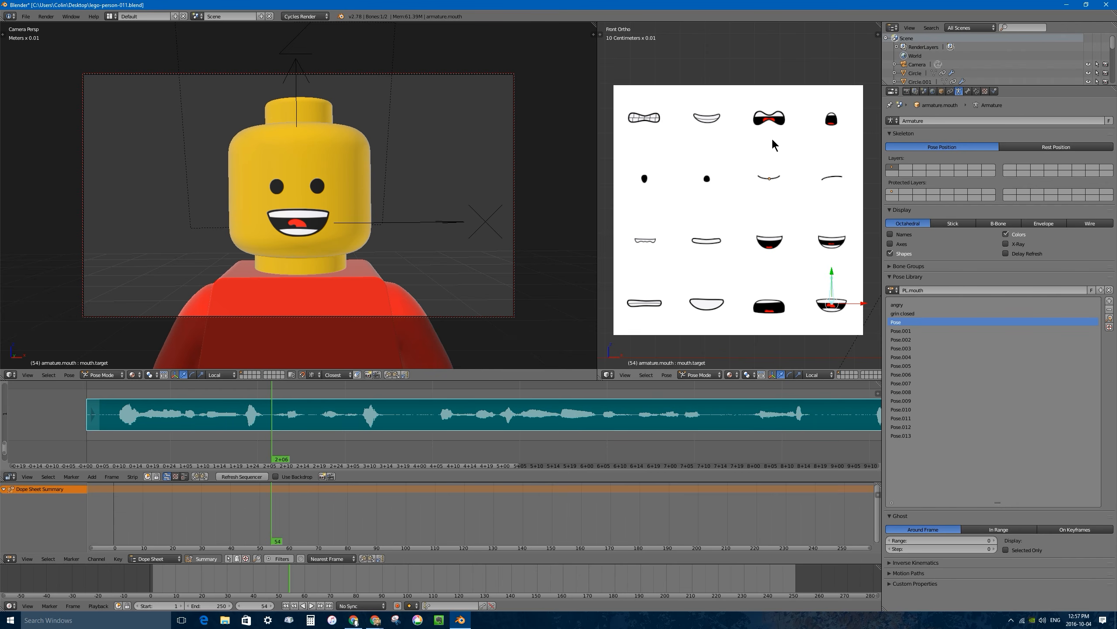
double_click(896, 323)
text(crying)
key(Return)
double_click(900, 331)
text(jaw drop)
Rename Pose.008 through Pose.013 as Aa, E-Eh, R-Z, Grin, Ah and L.
key(Return)
double_click(901, 340)
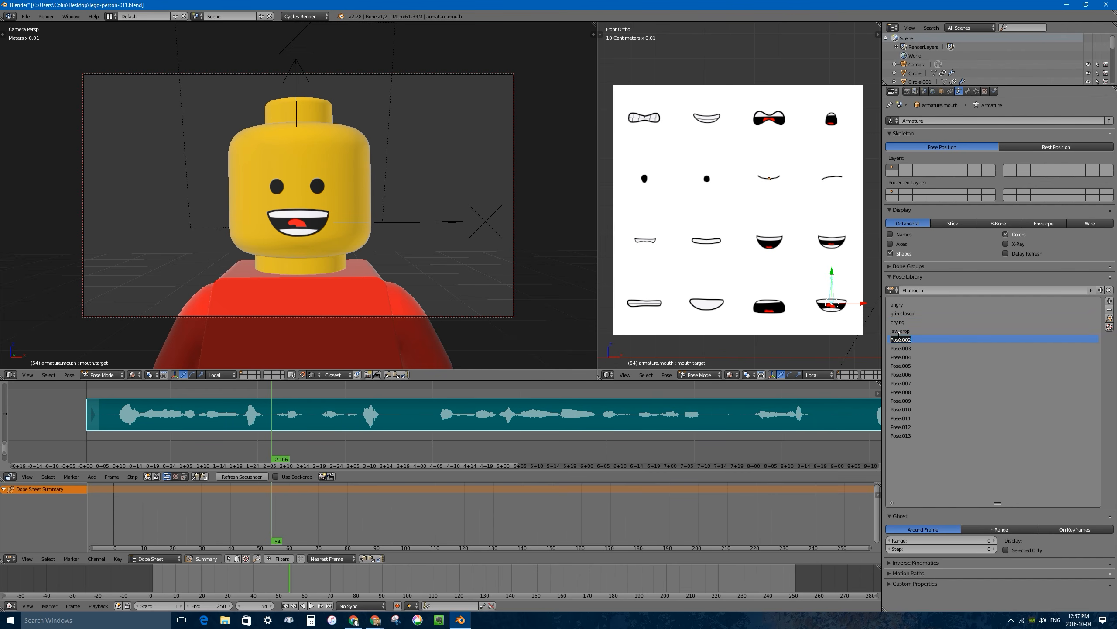
text(U-Q-W)
double_click(901, 392)
text(Aa)
key(Return)
double_click(911, 400)
text(E-Eh)
key(Return)
double_click(906, 409)
text(R-Z)
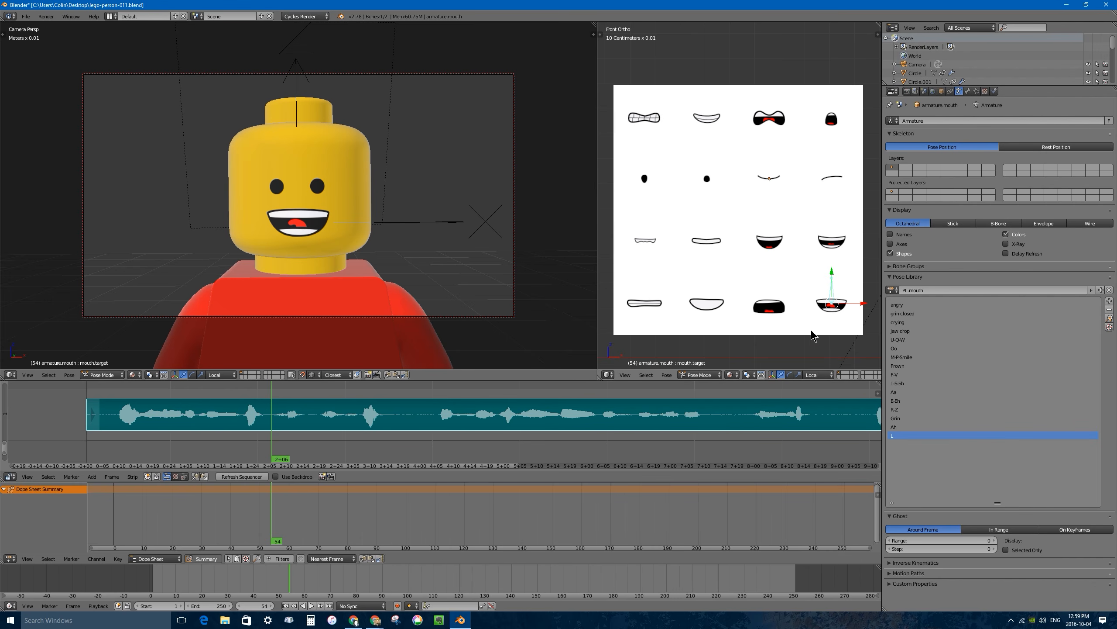
Select the eye armature's target bone on the eye sheet and create a new pose library for it.
shift+middle_drag(781, 339, 777, 62)
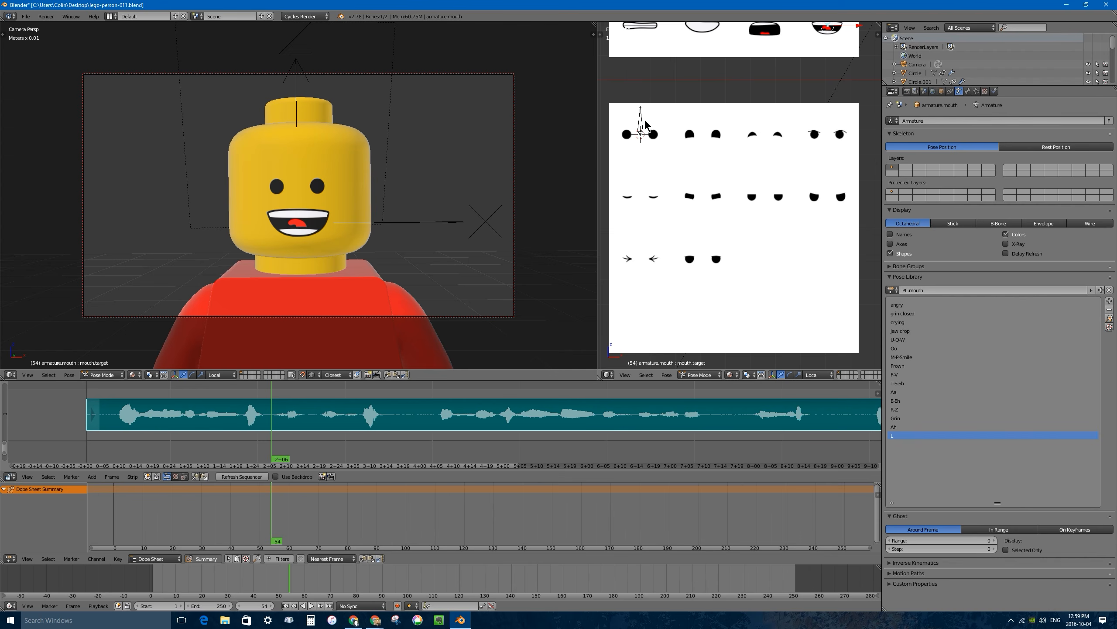
right_click(641, 127)
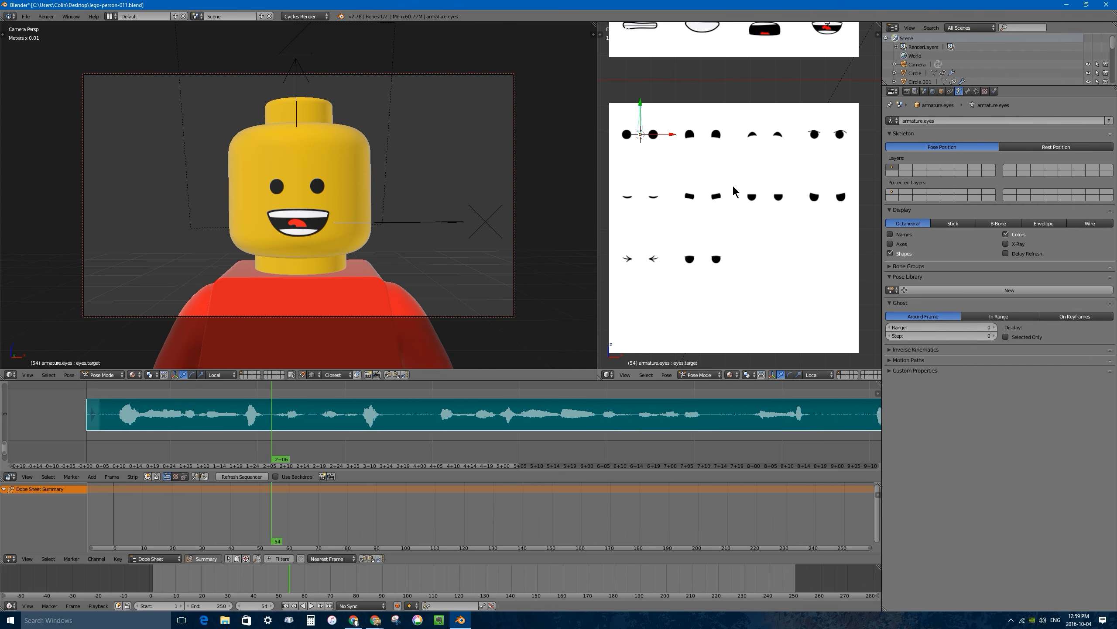
click(1010, 290)
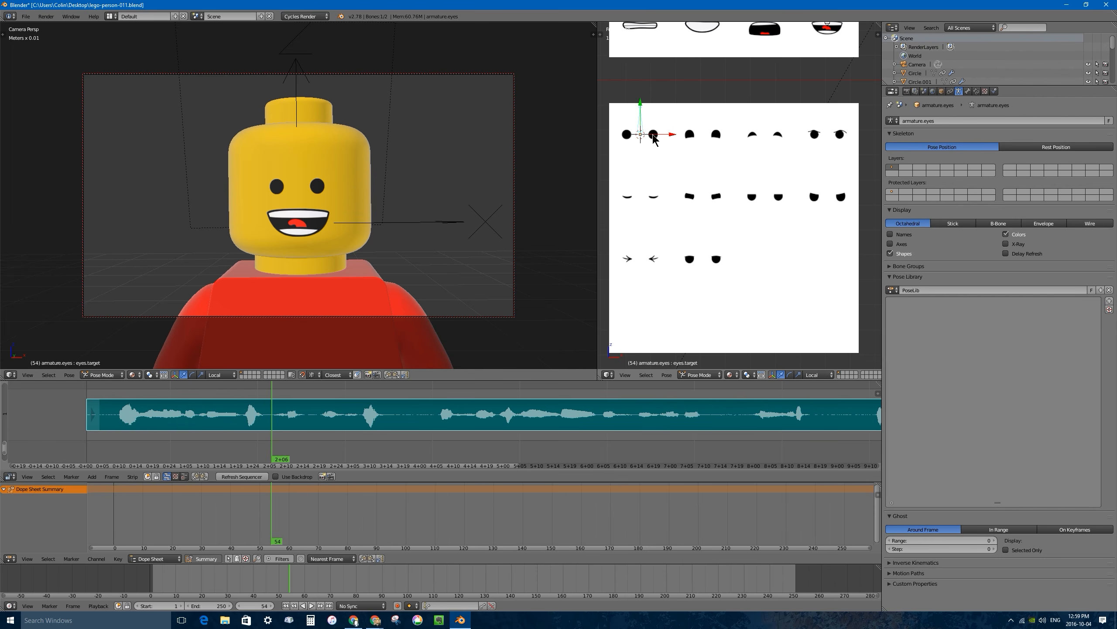
Move the eye bone across the eye pairs of the sheet, adding a new library pose for each.
key(shift+l)
click(670, 182)
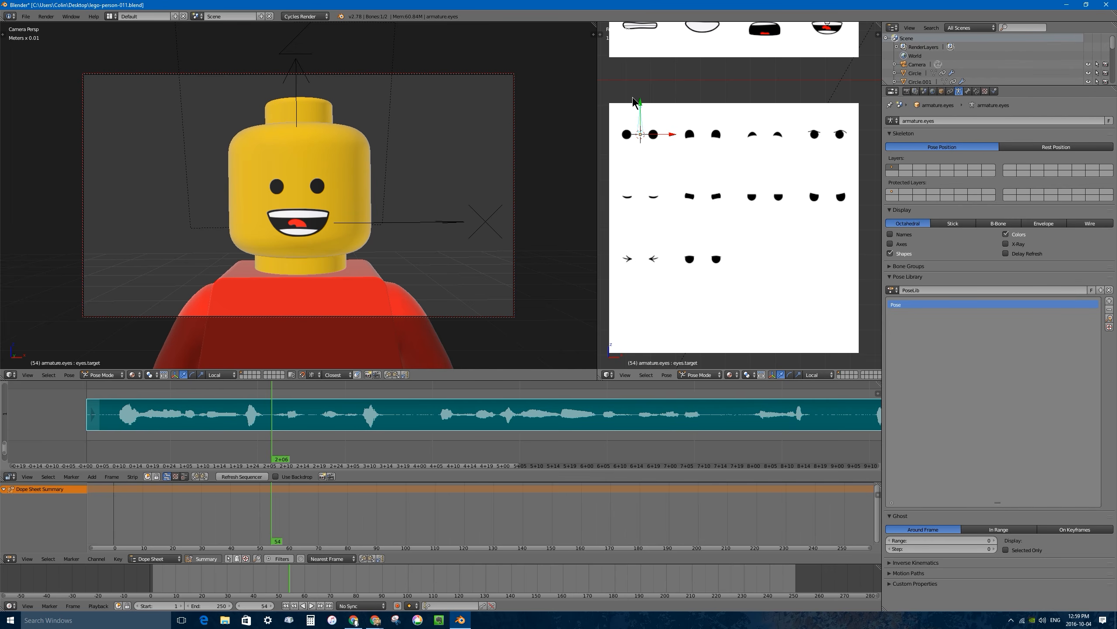
key(shift+l)
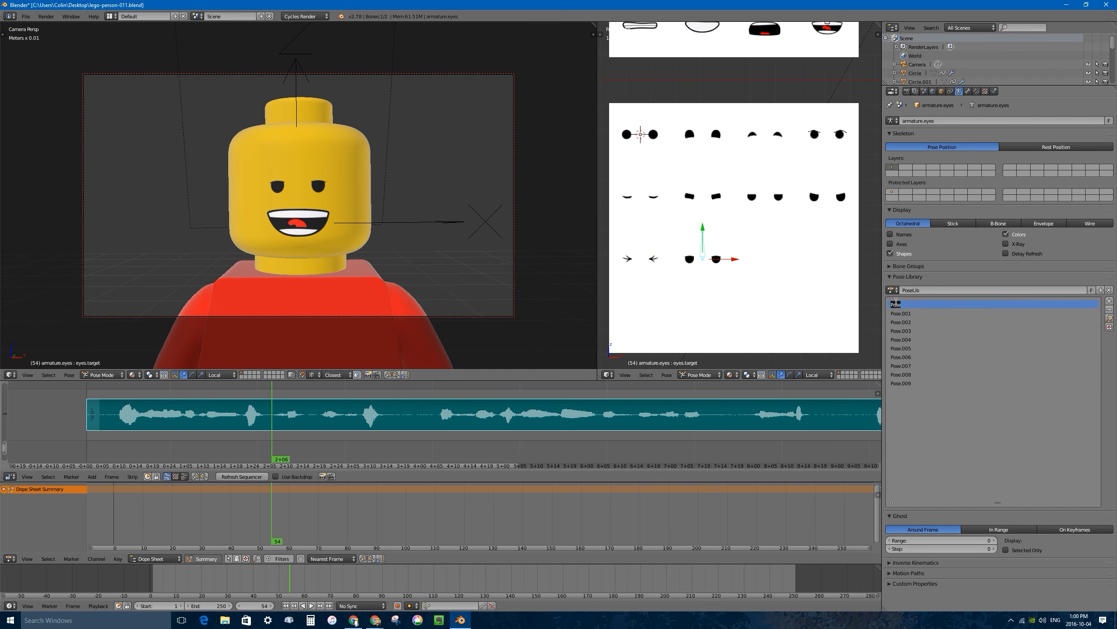
Rename the first three eye poses as Open, Happy and Squinty.
text(Open)
key(Return)
double_click(900, 313)
text(Happy)
Rename Pose.008 as Tight Shut and Pose.009 as Lazy in the eye pose list.
key(Return)
double_click(901, 322)
text(Squinty)
key(Return)
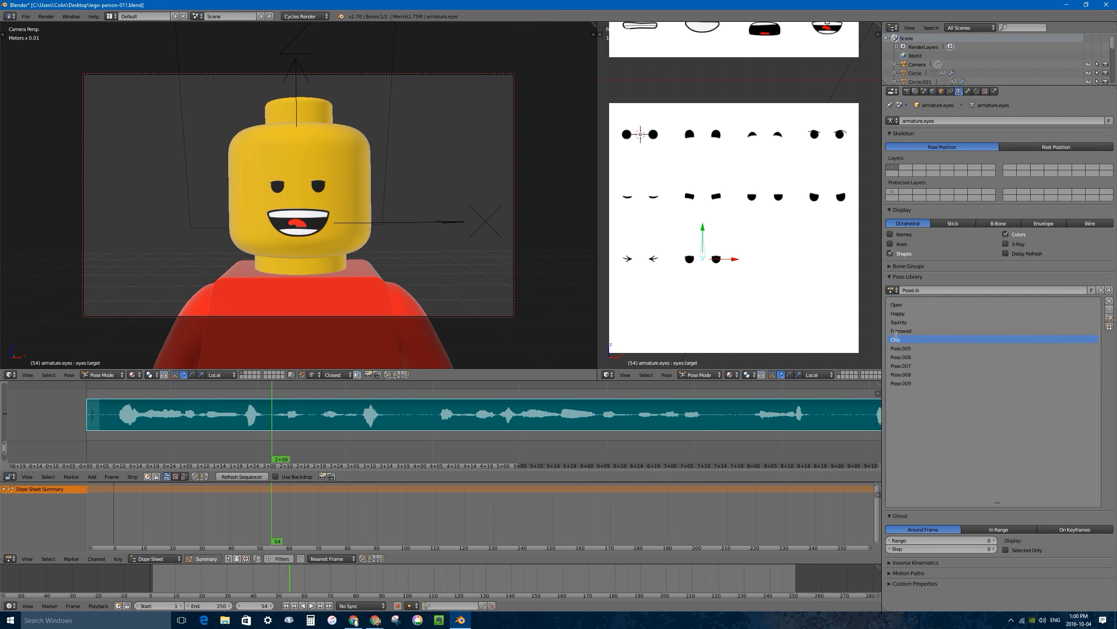
double_click(902, 376)
text(Tight Shut)
Name the eye pose library PL.eyes and save the blend file over the existing one.
key(Return)
double_click(902, 383)
text(Lazy)
key(Return)
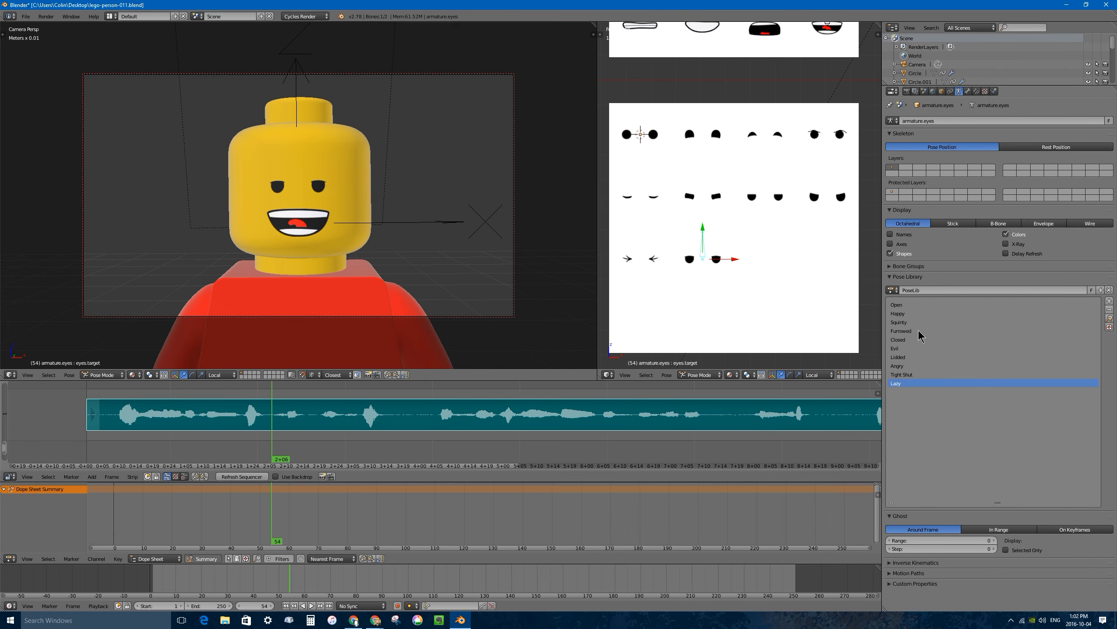
double_click(932, 290)
text(PL.eyes)
key(Return)
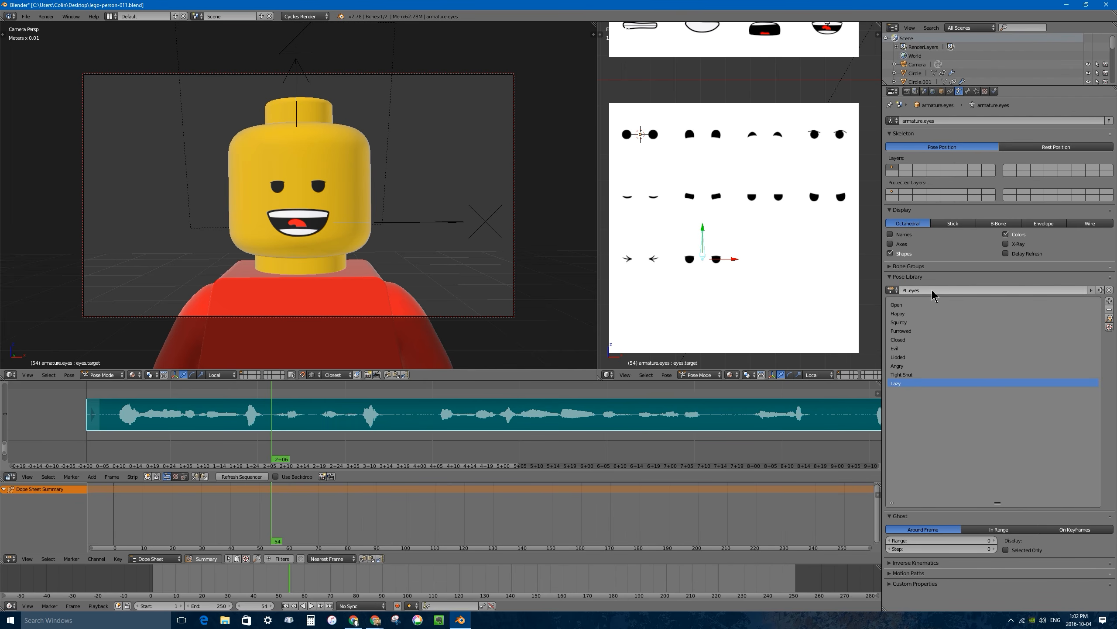
key(ctrl+s)
click(775, 254)
Widen the camera view and fit both the mouth and eye sheets into the narrower front viewport.
scroll(782, 101, down, 3)
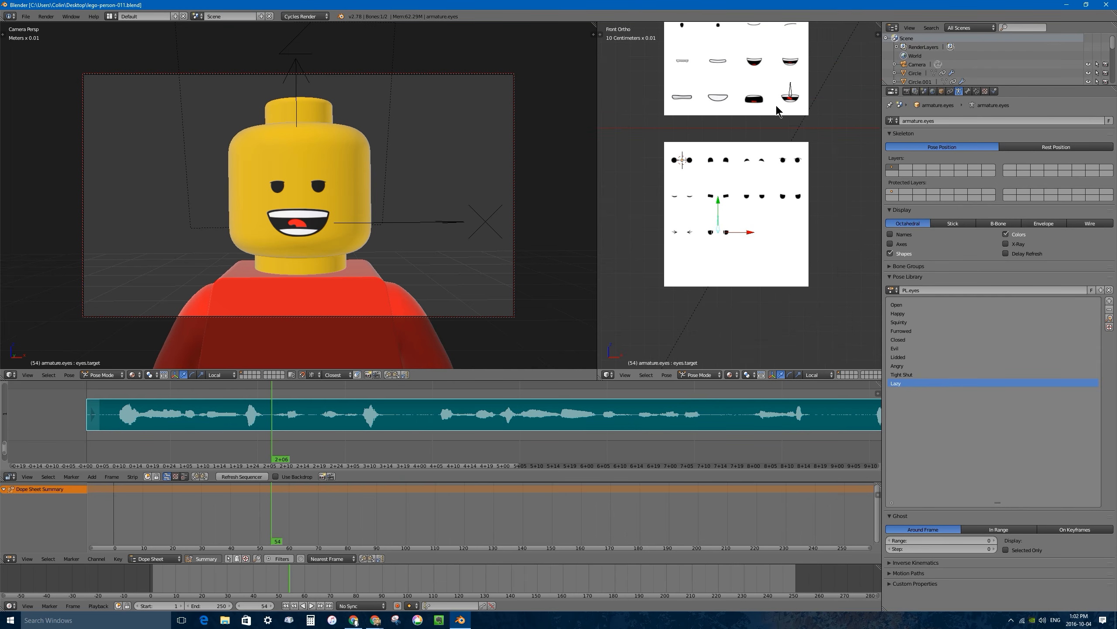
shift+middle_drag(785, 109, 845, 178)
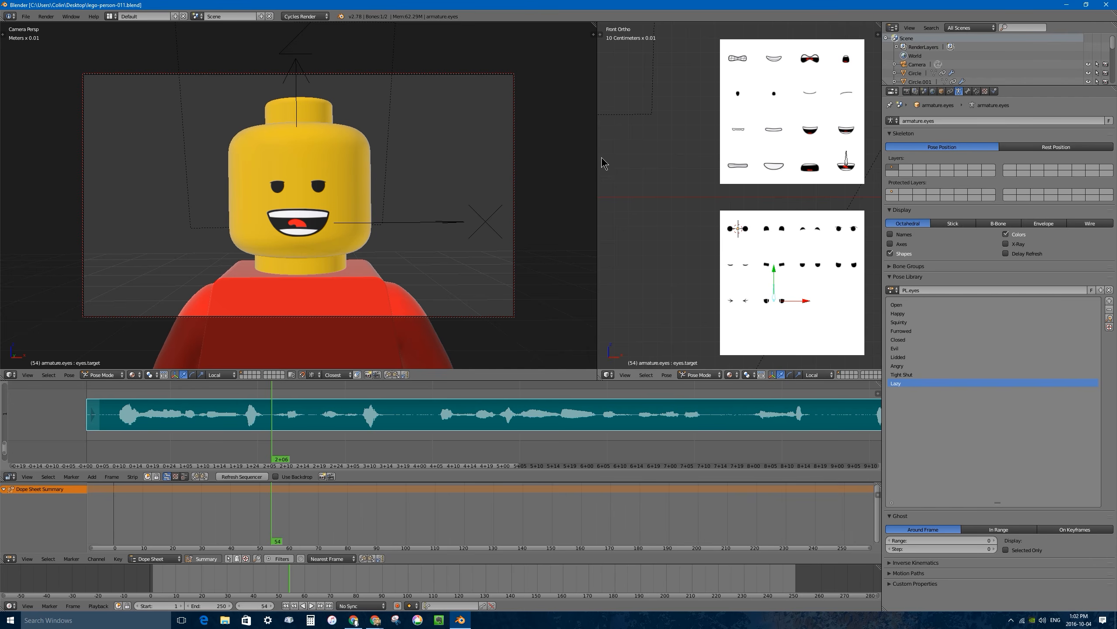
drag(598, 156, 694, 166)
shift+middle_drag(775, 170, 739, 166)
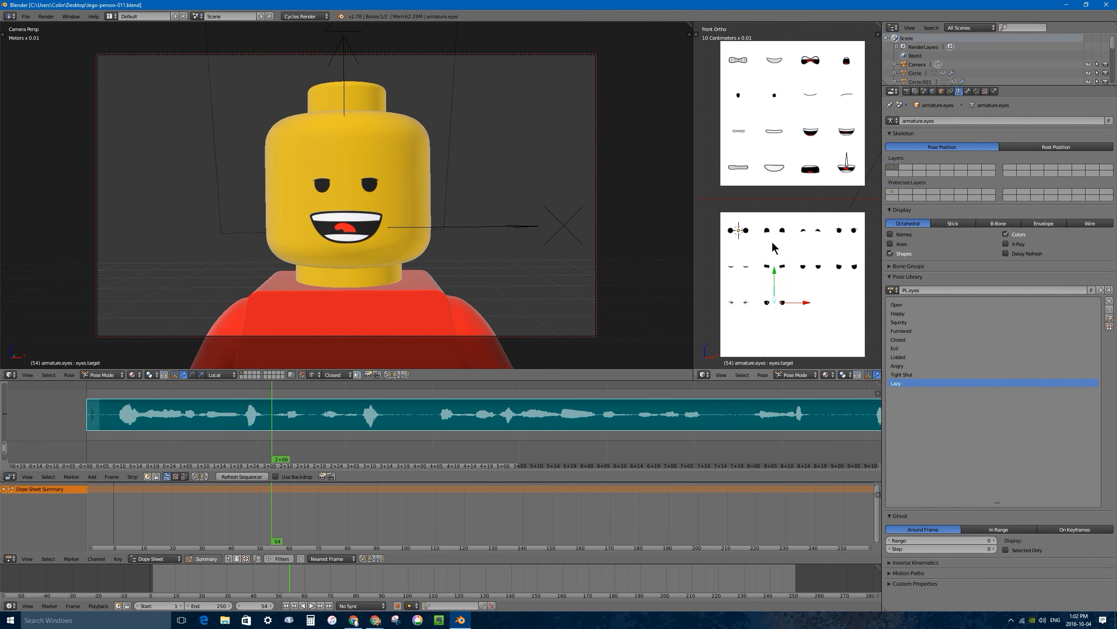
Go to frame 1 and select the mouth armature's target bone on the mouth sheet.
drag(121, 435, 88, 439)
right_click(88, 438)
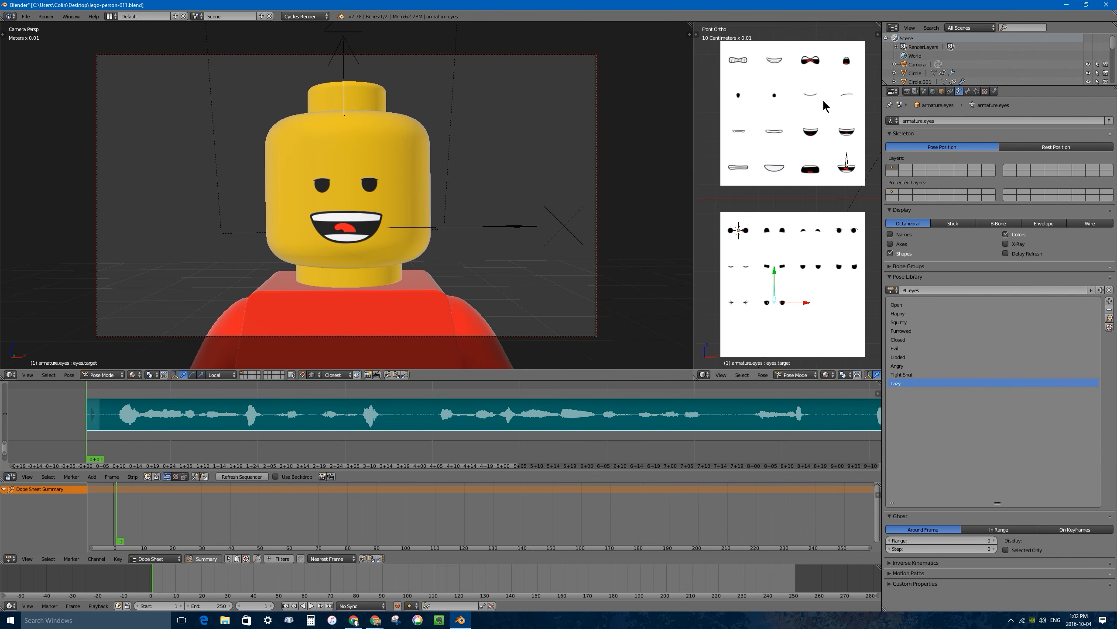
right_click(848, 163)
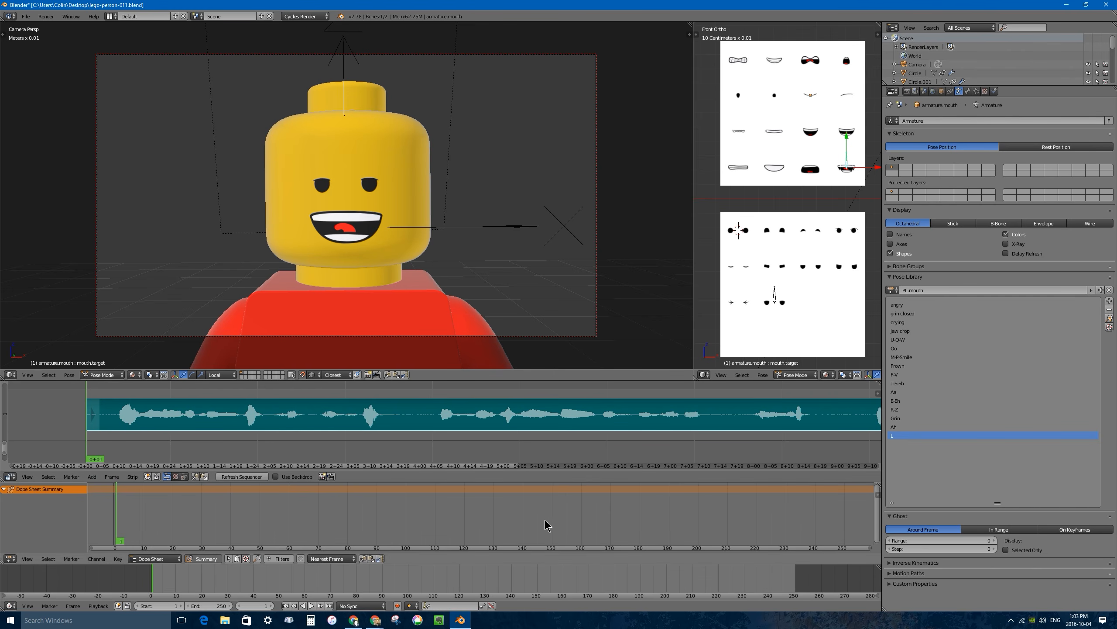
Enable automatic keyframing and set the active keying set to Location.
click(397, 606)
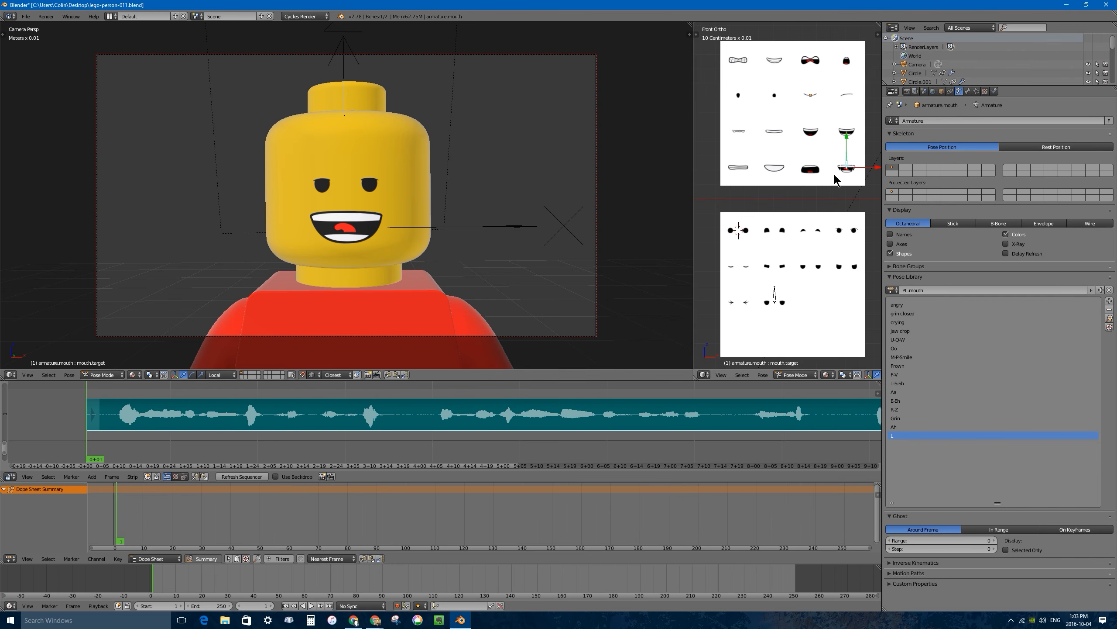
click(443, 607)
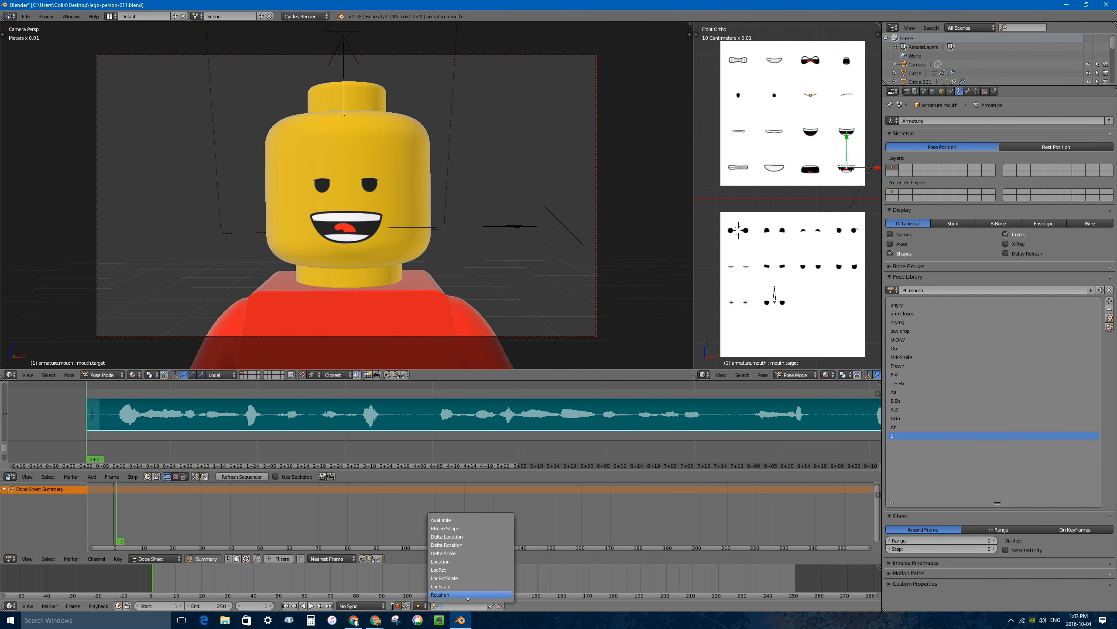
click(452, 560)
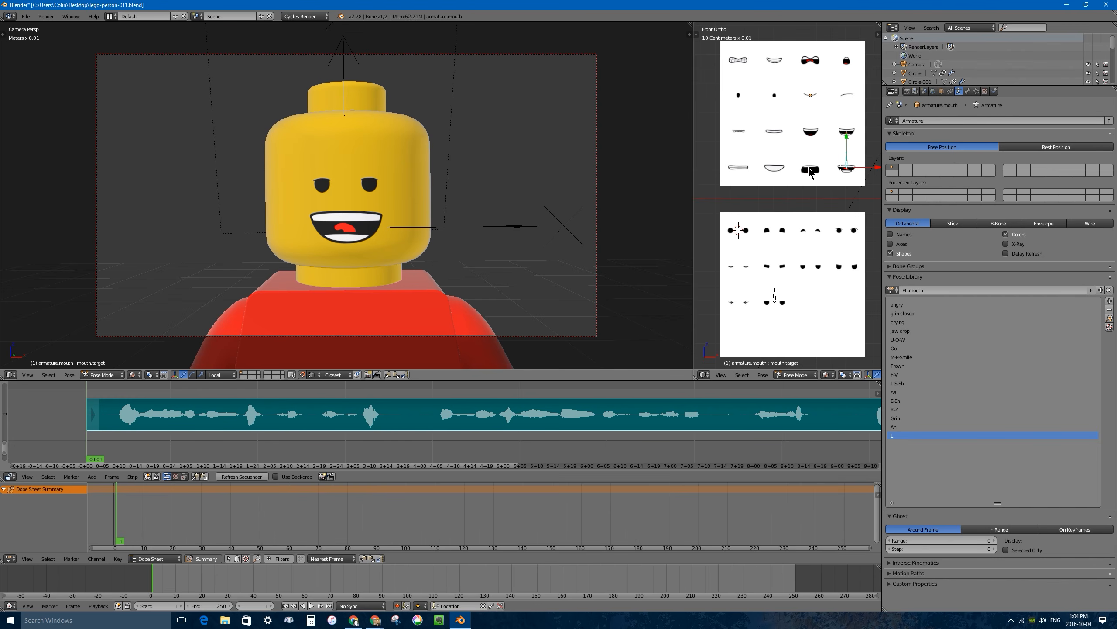
Browse the mouth pose library and apply the M-P-Smile pose at frame 1.
key(ctrl+l)
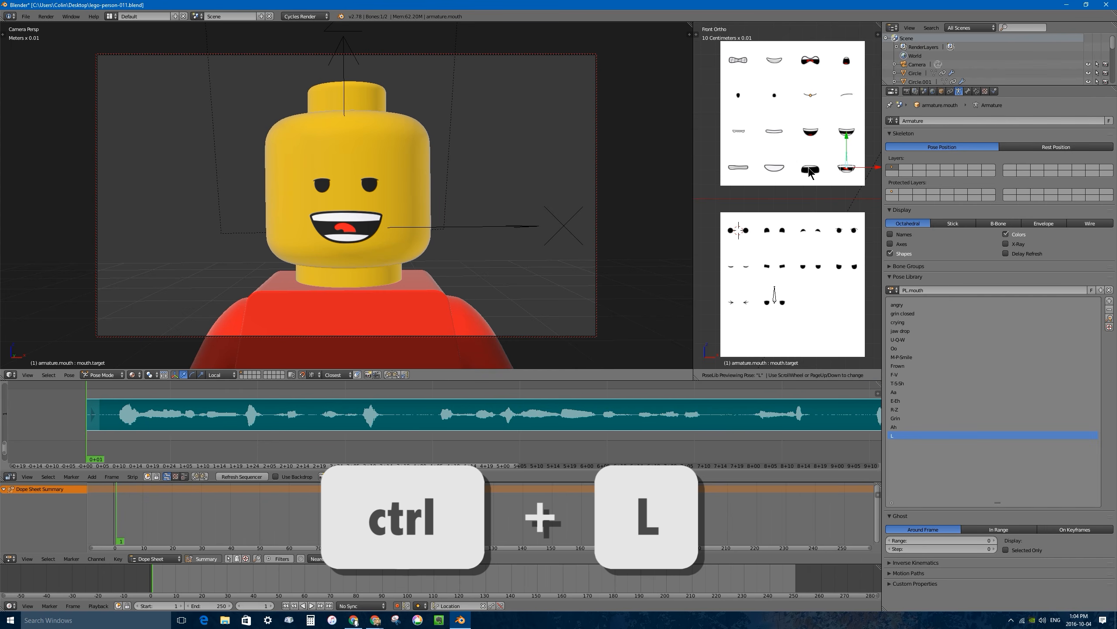
scroll(811, 173, up, 6)
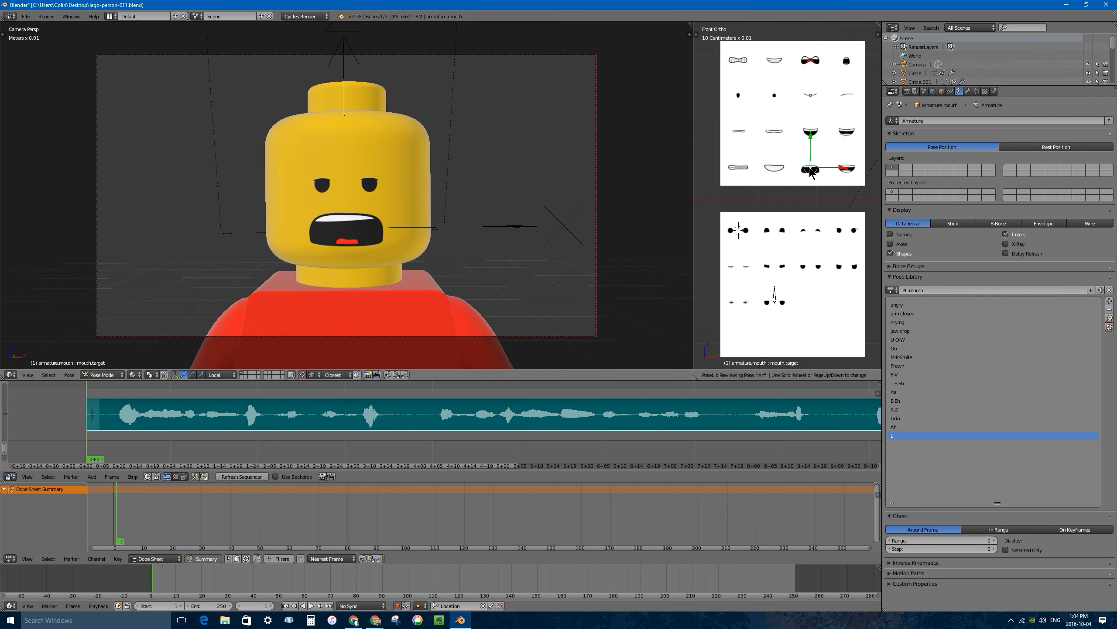
scroll(811, 172, up, 3)
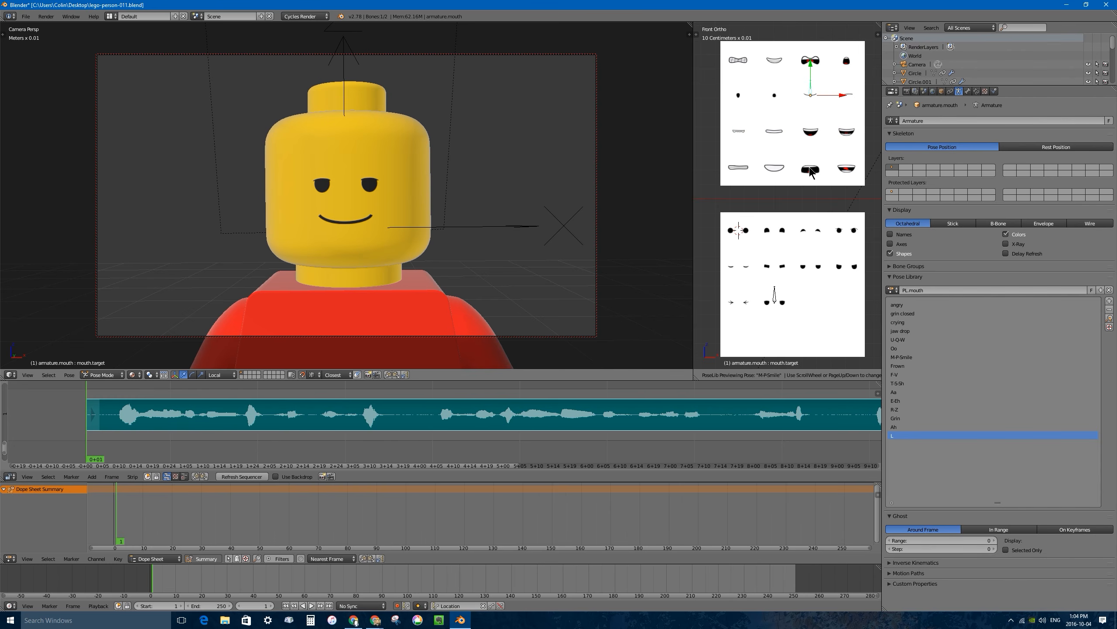
scroll(811, 172, up, 4)
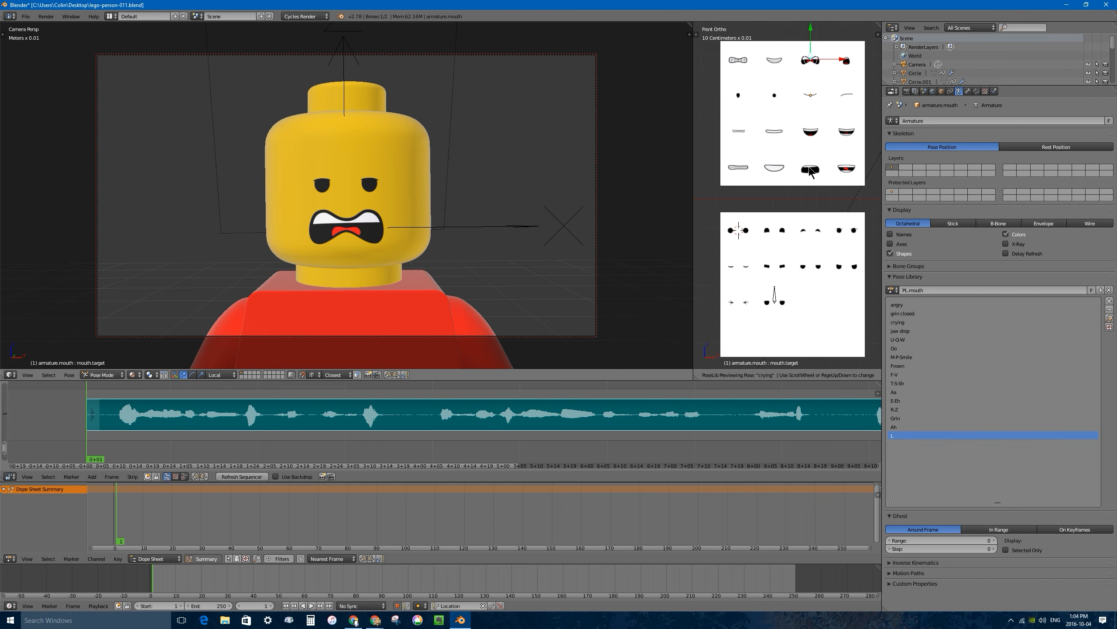
scroll(811, 173, up, 2)
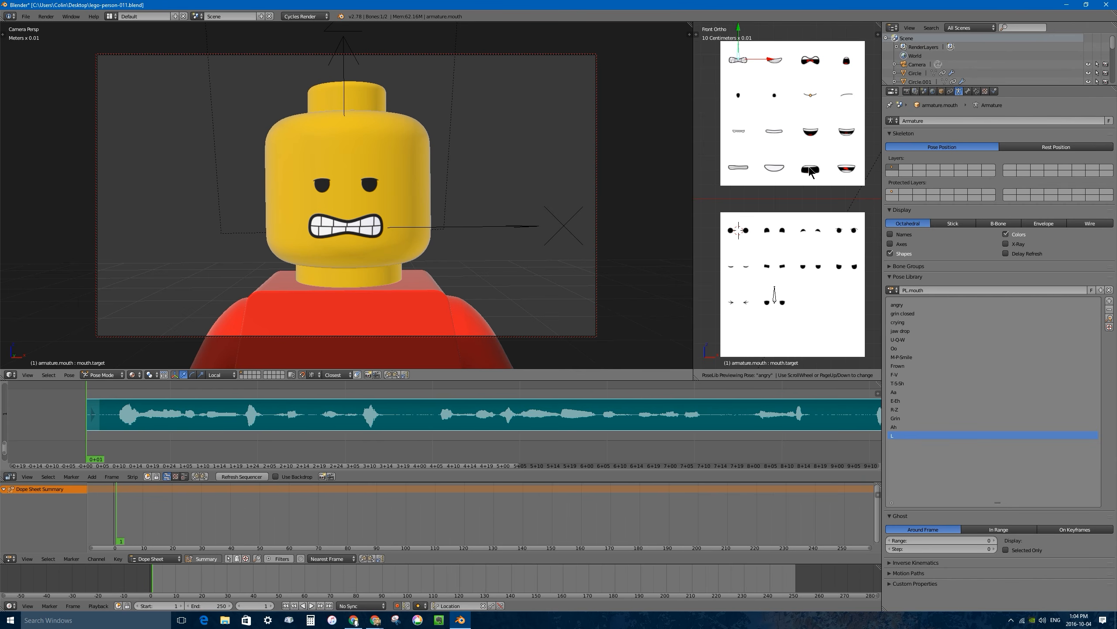
scroll(811, 172, down, 2)
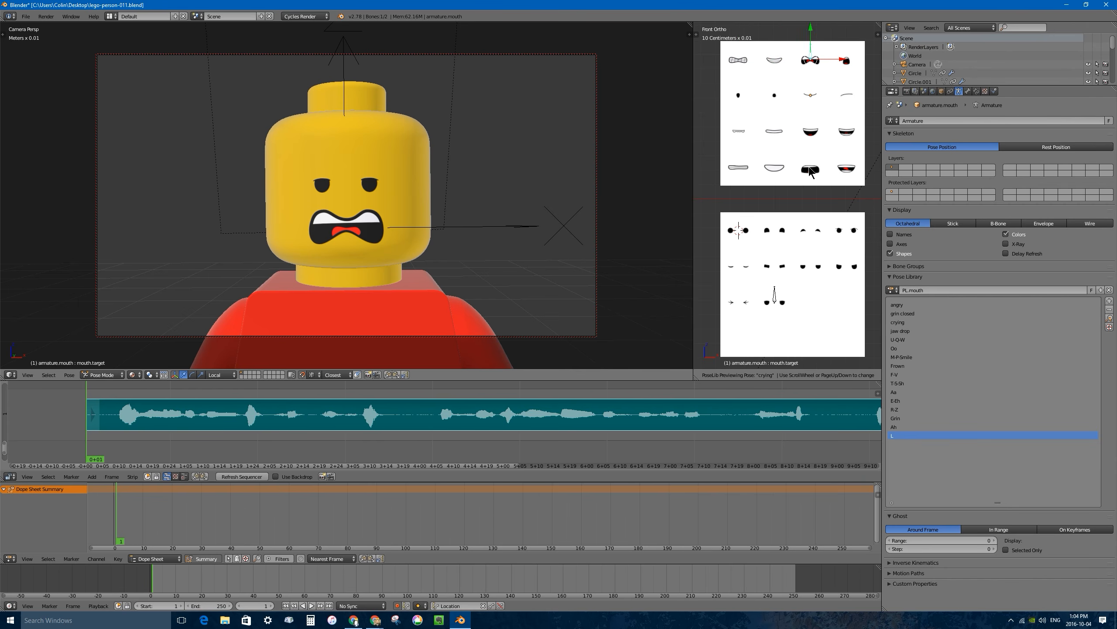
scroll(812, 172, down, 4)
scroll(811, 173, up, 1)
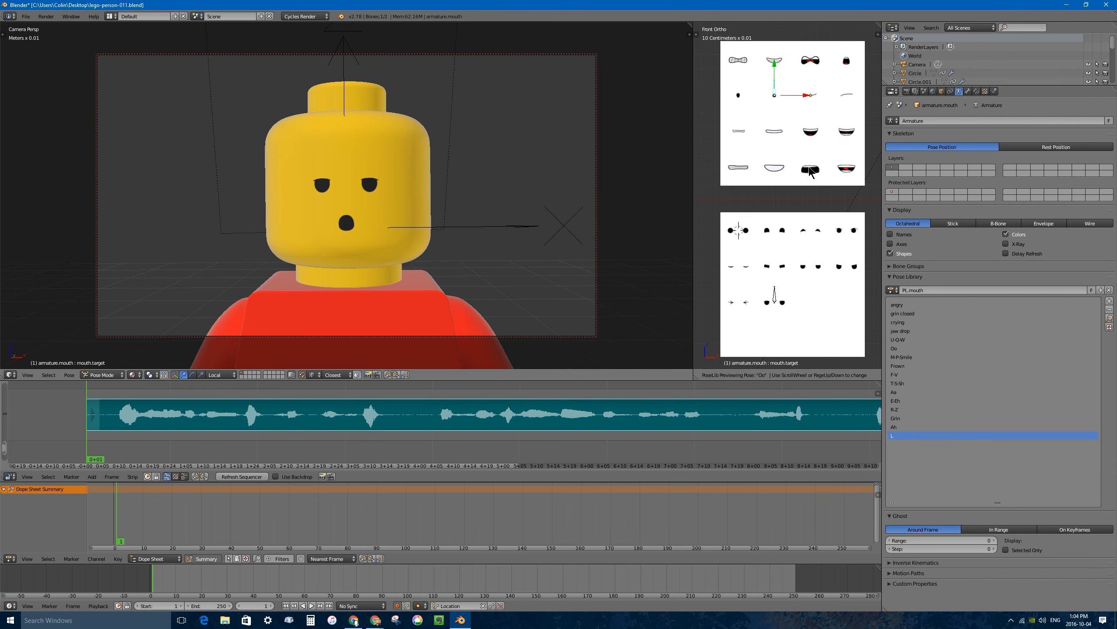
scroll(811, 173, down, 1)
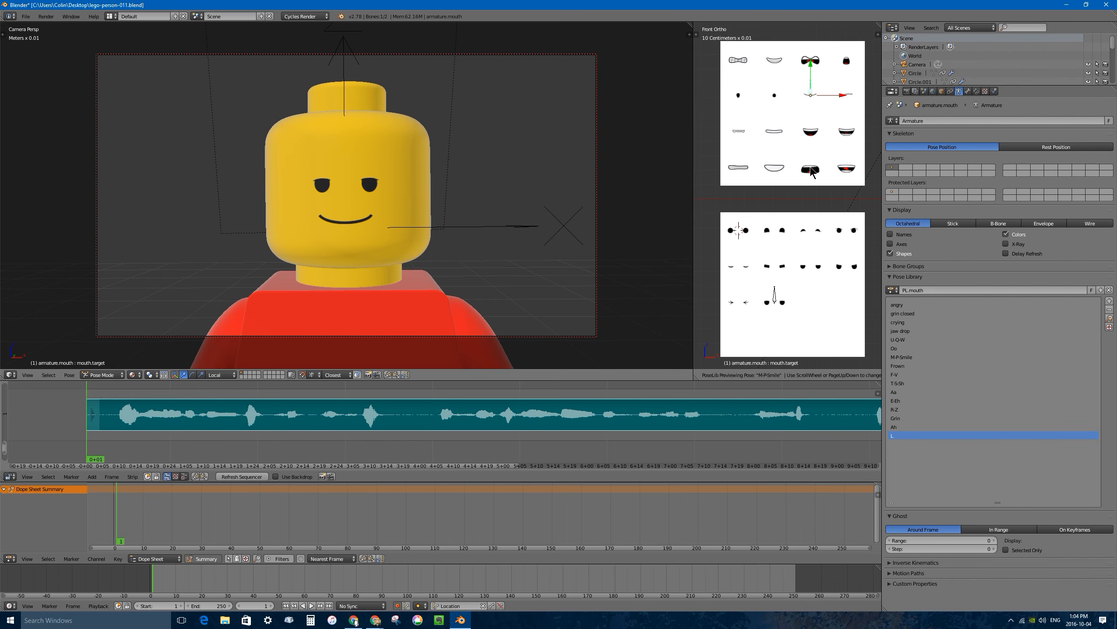
click(811, 172)
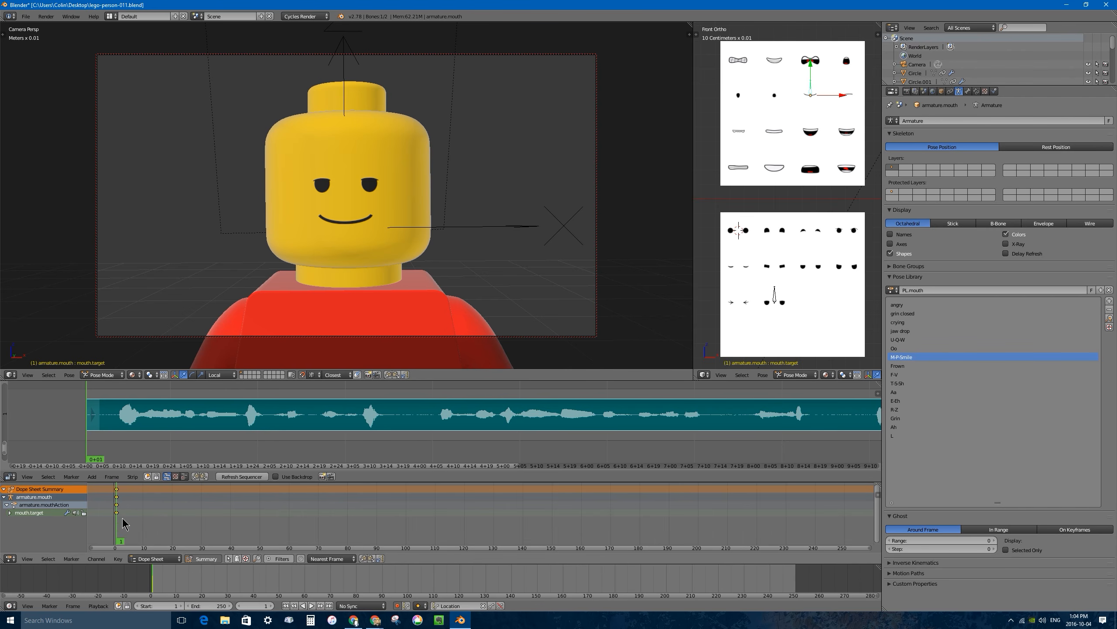
Play the speech to find its first sound, go to frame 9 and apply the E-Eh mouth pose.
key(alt+a)
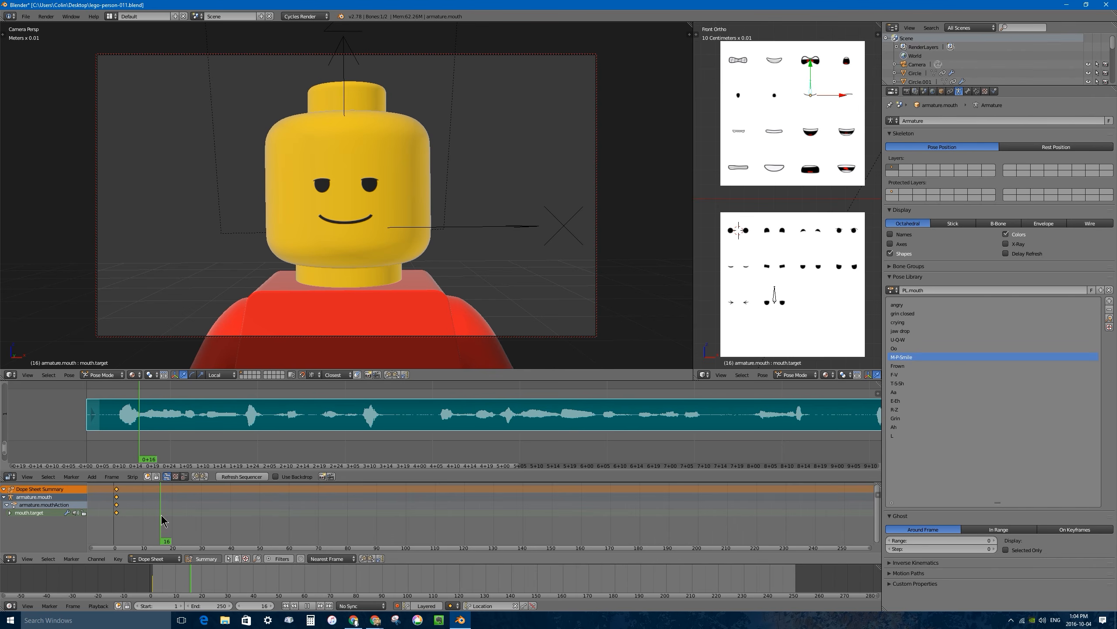
drag(161, 521, 140, 519)
key(alt+a)
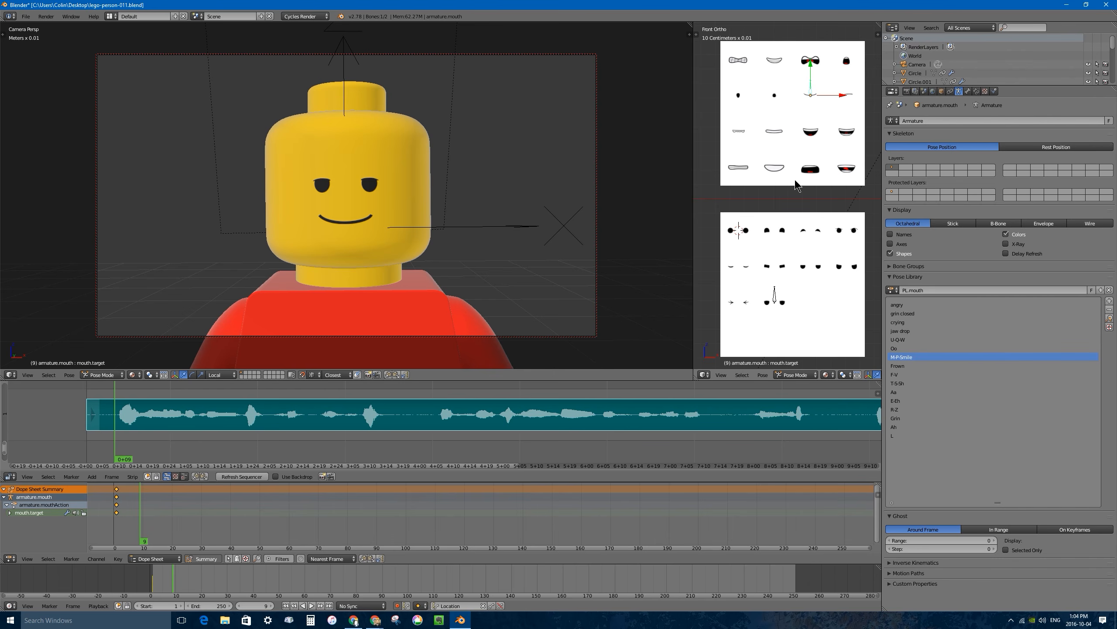
key(alt+l)
scroll(799, 183, down, 5)
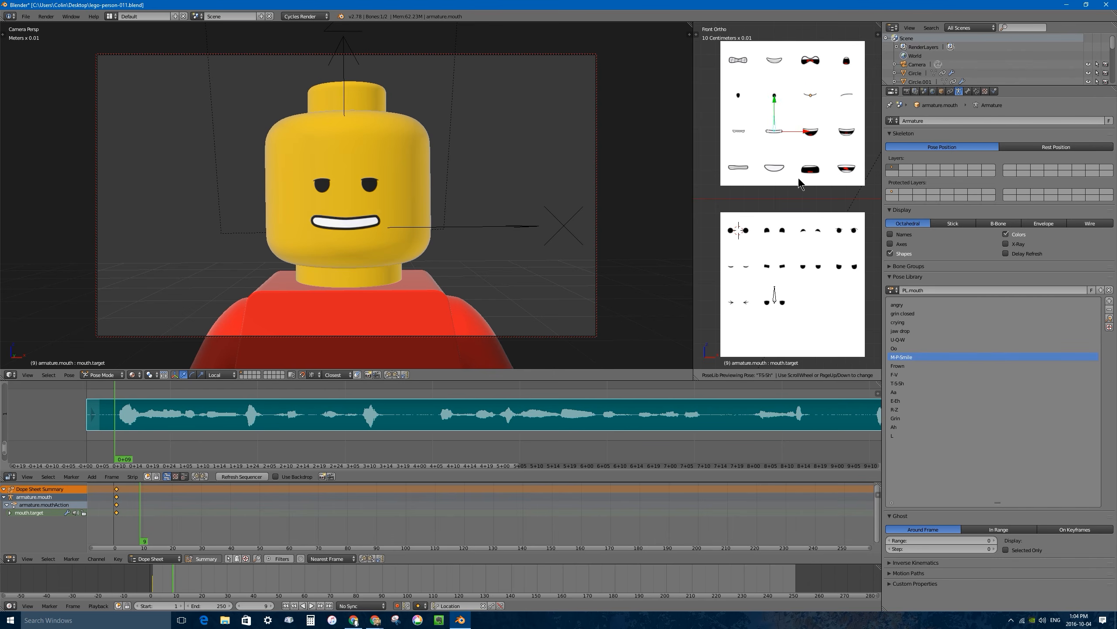
click(798, 182)
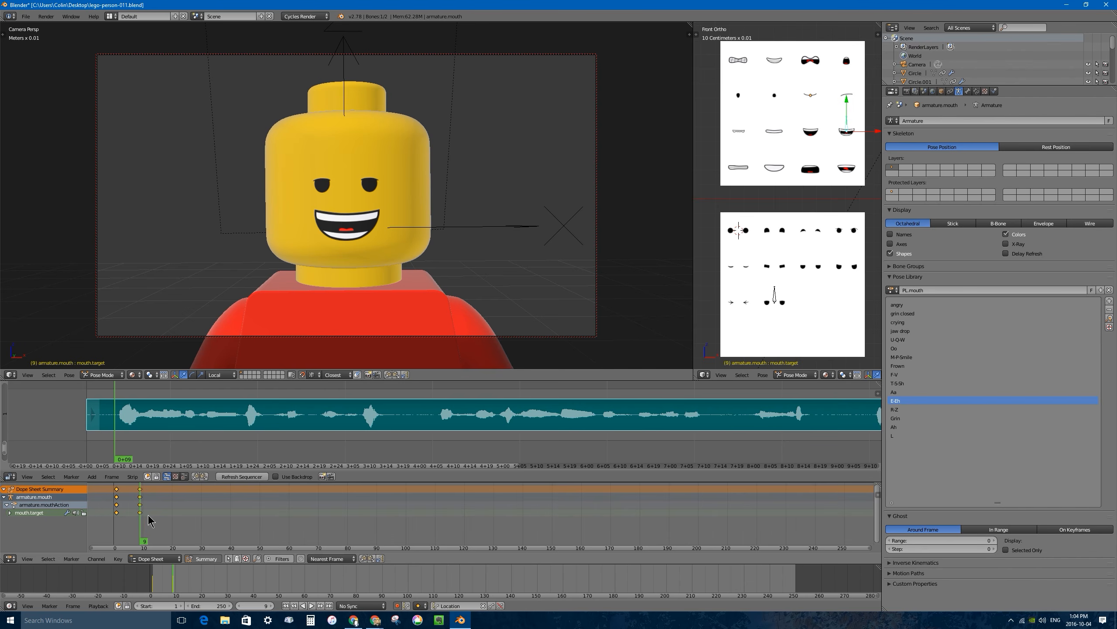
Check the in-between mouth position at frame 7 and set all mouth keyframes to Constant interpolation.
mouse_move(133, 517)
mouse_down()
mouse_move(120, 512)
mouse_move(150, 512)
mouse_move(115, 513)
mouse_move(134, 512)
mouse_up()
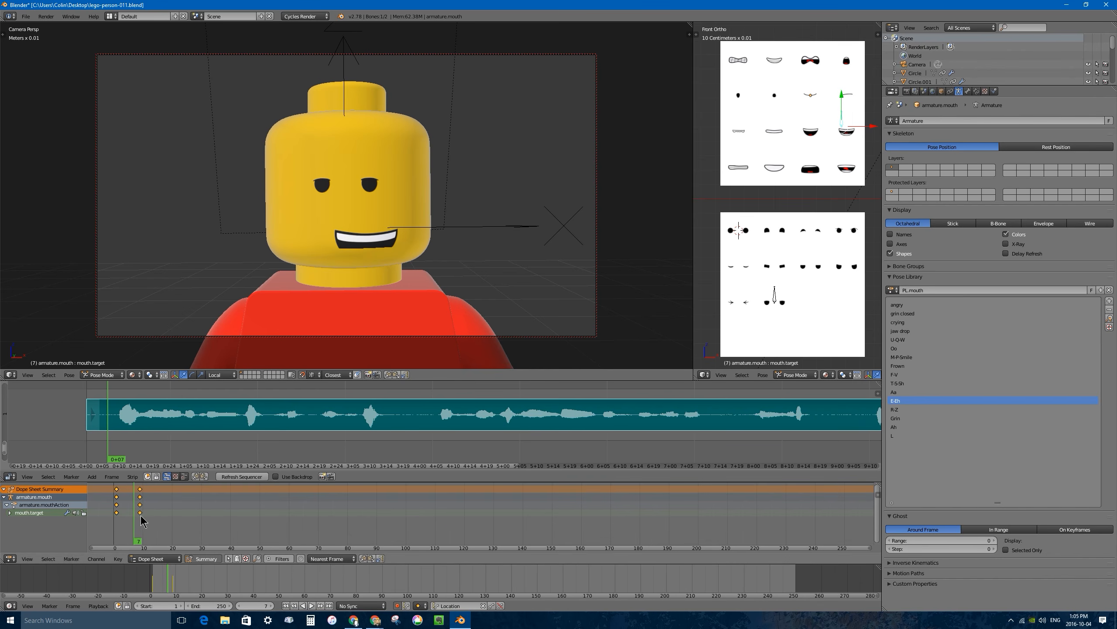
key(a)
key(a)
key(t)
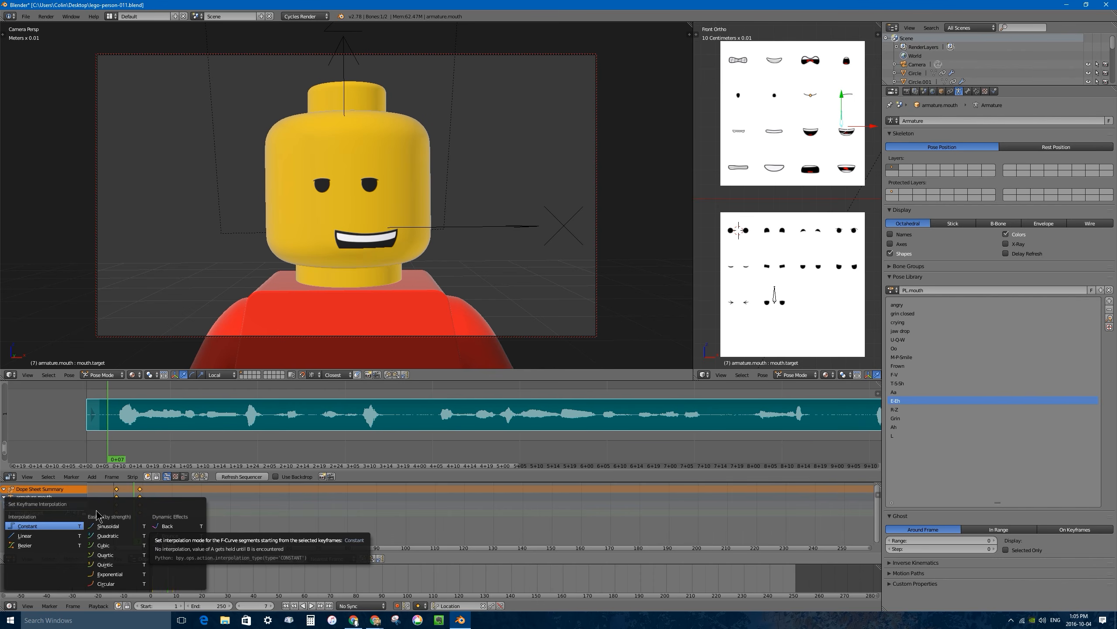
click(64, 526)
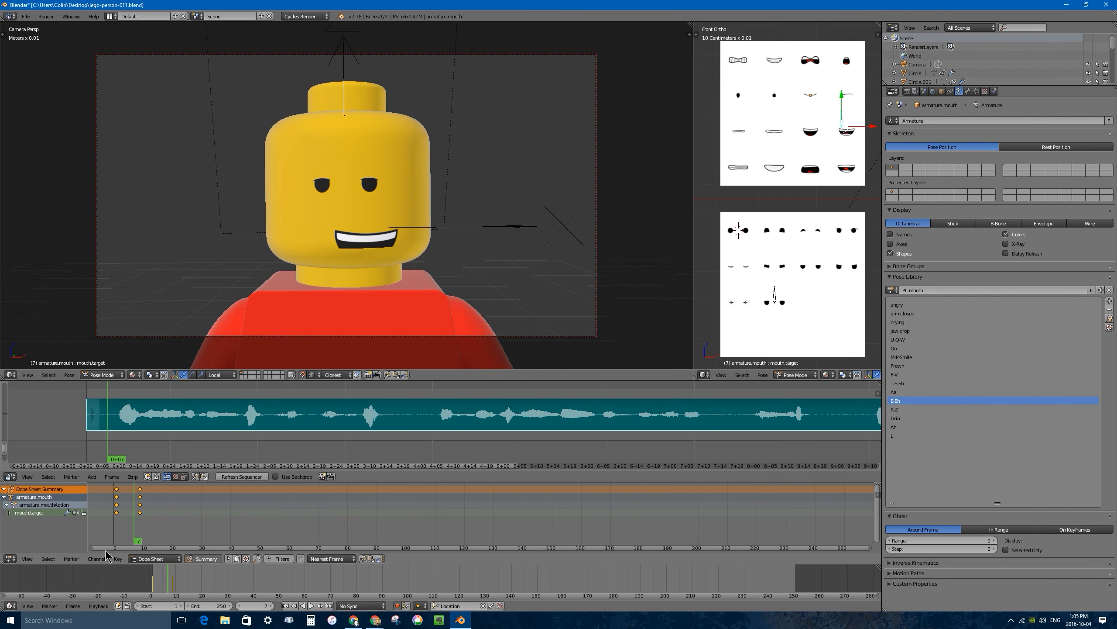
click(118, 558)
mouse_move(163, 460)
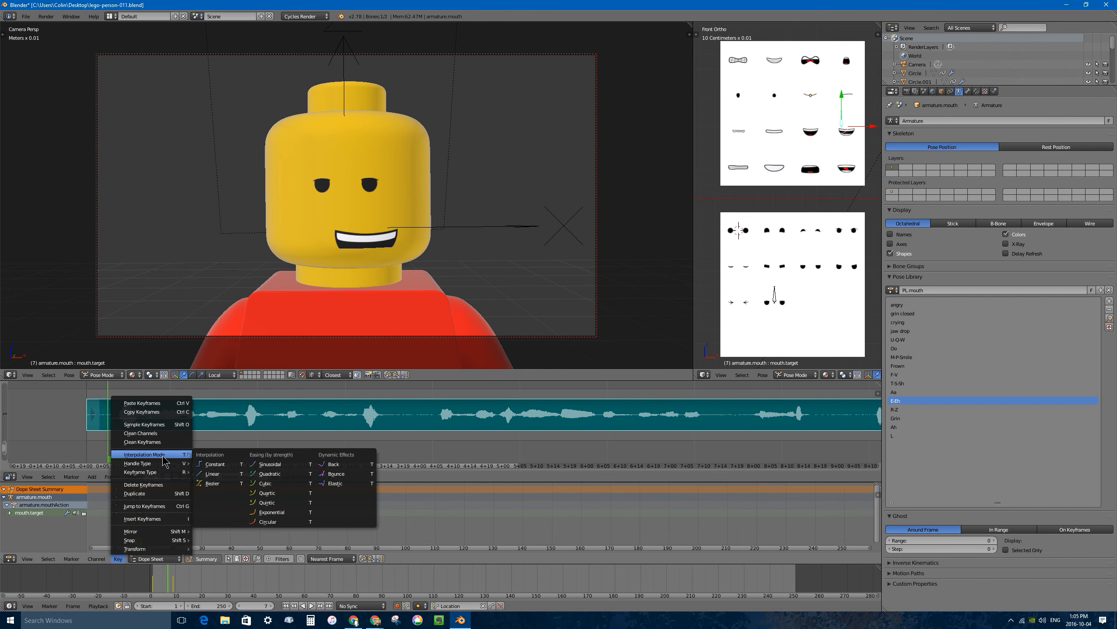
click(219, 465)
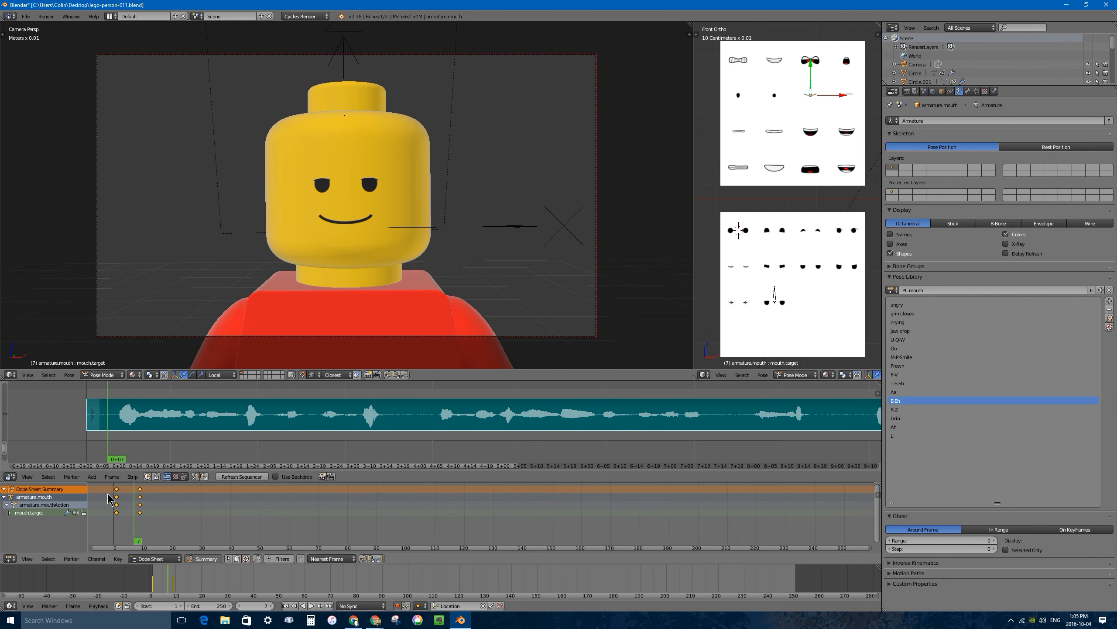
Scrub along the audio to frame 16 and apply the M-P-Smile pose to the mouth bone.
mouse_move(147, 517)
mouse_down()
mouse_move(107, 516)
mouse_move(141, 512)
mouse_up()
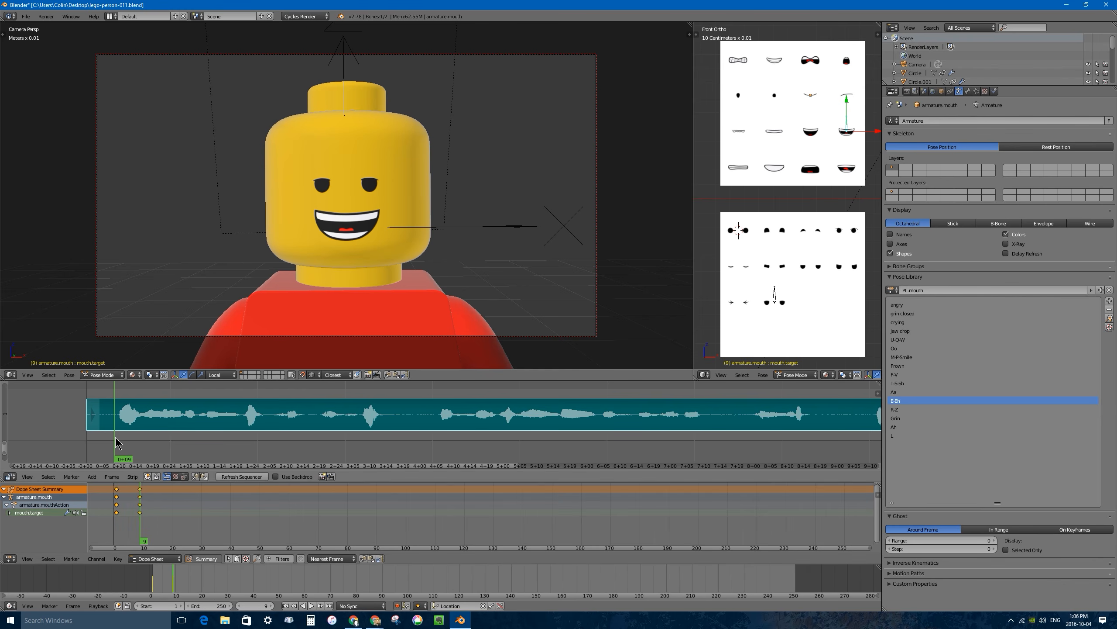
drag(118, 443, 141, 442)
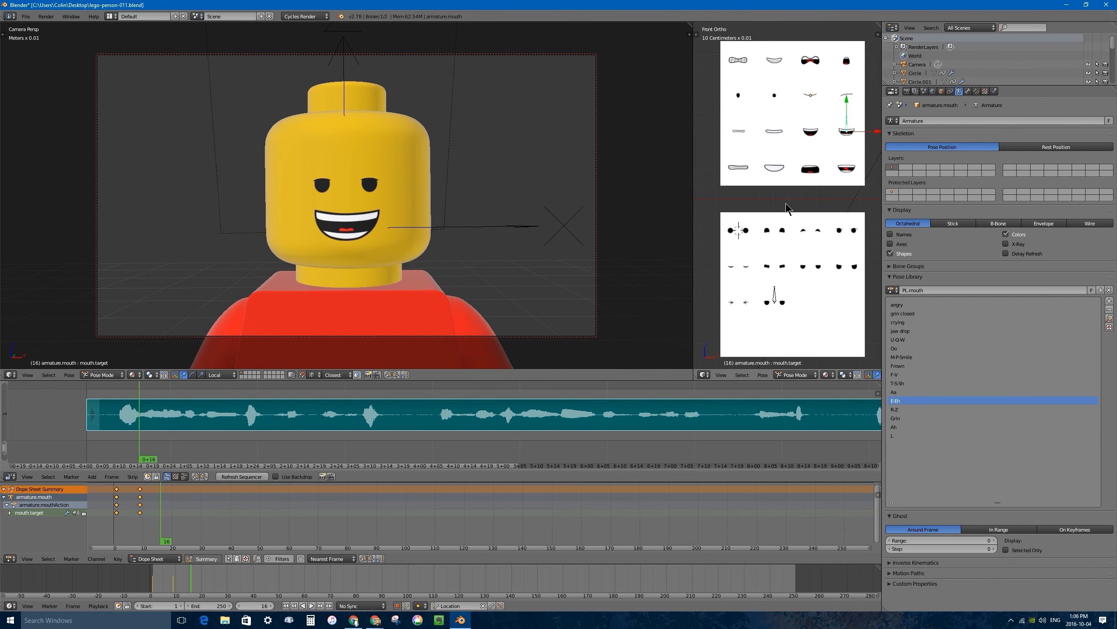
key(alt+l)
scroll(831, 152, up, 5)
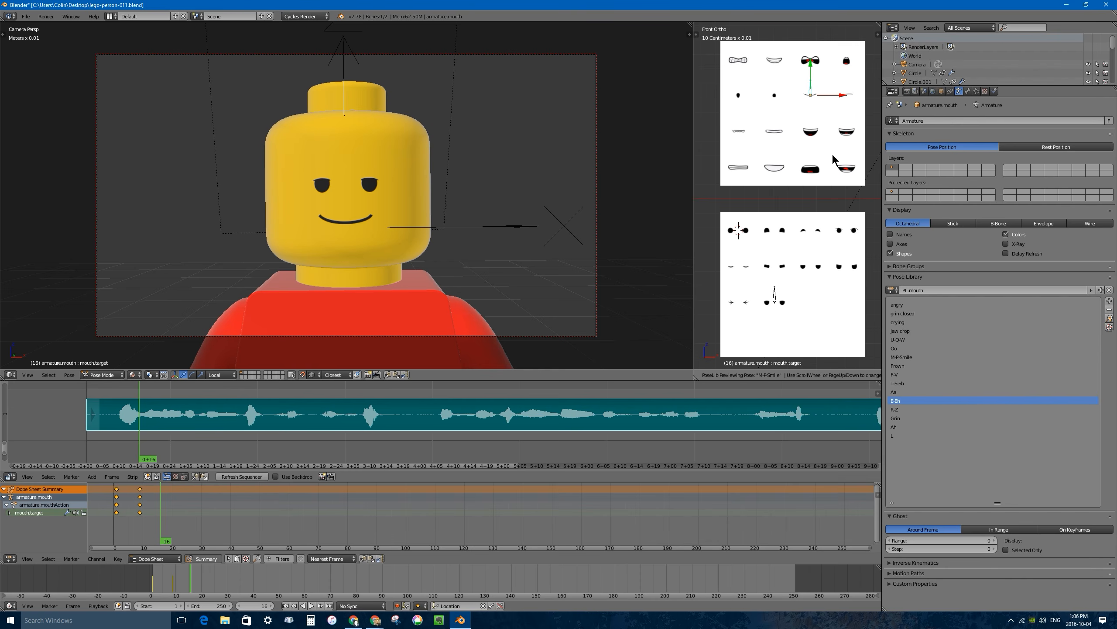
click(833, 155)
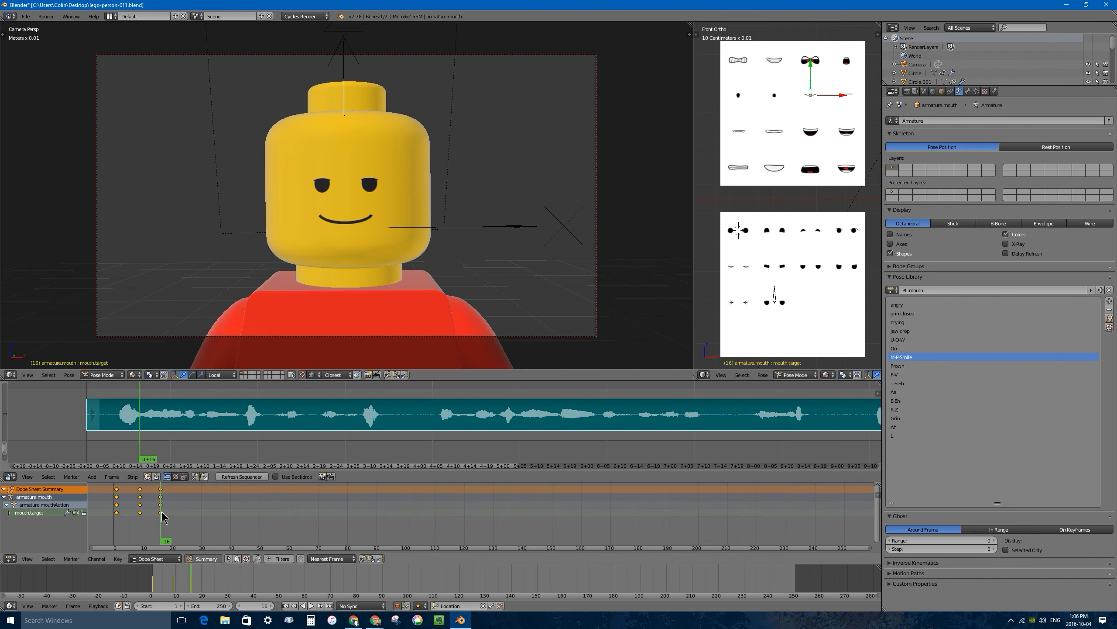
Play the speech, stop at frame 19 and apply the Aa mouth pose.
click(104, 511)
key(alt+a)
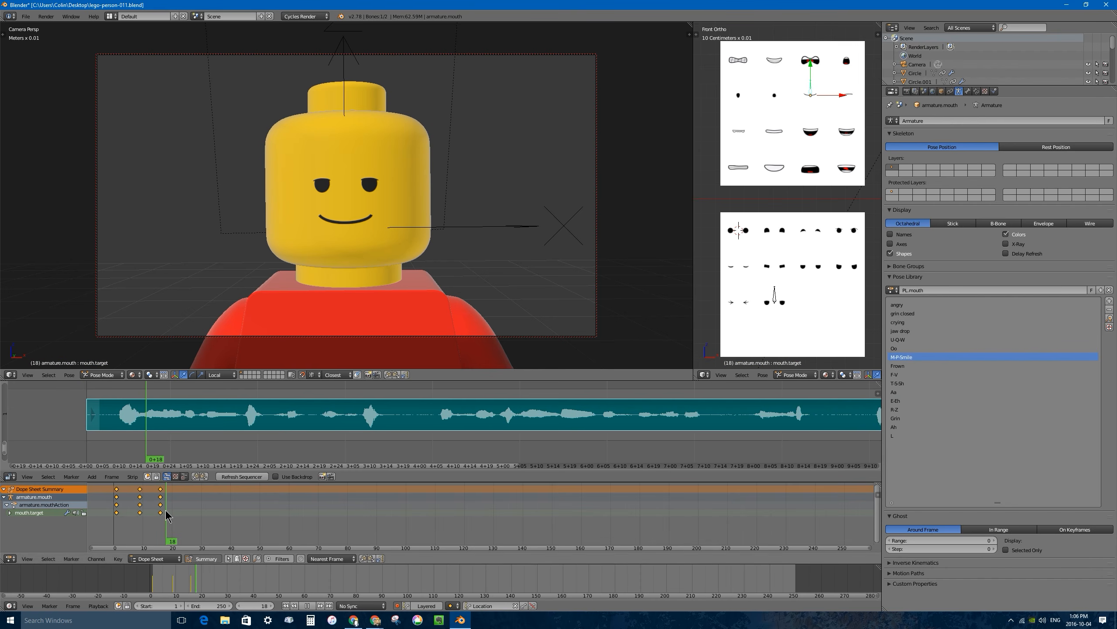
key(alt+a)
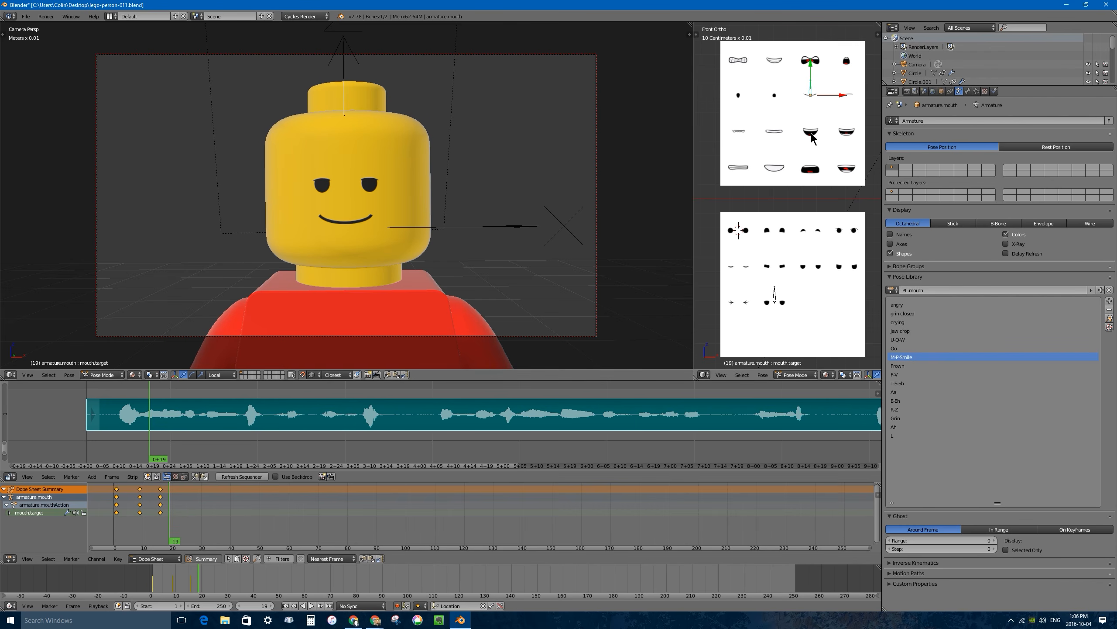
key(ctrl+shift+l)
scroll(809, 132, down, 4)
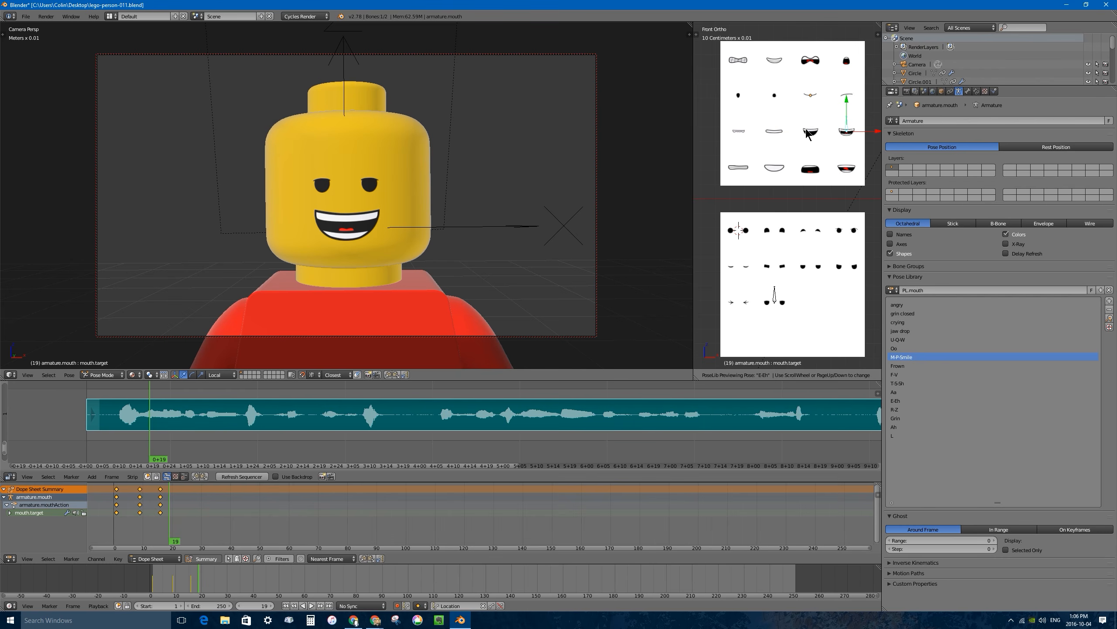
click(809, 134)
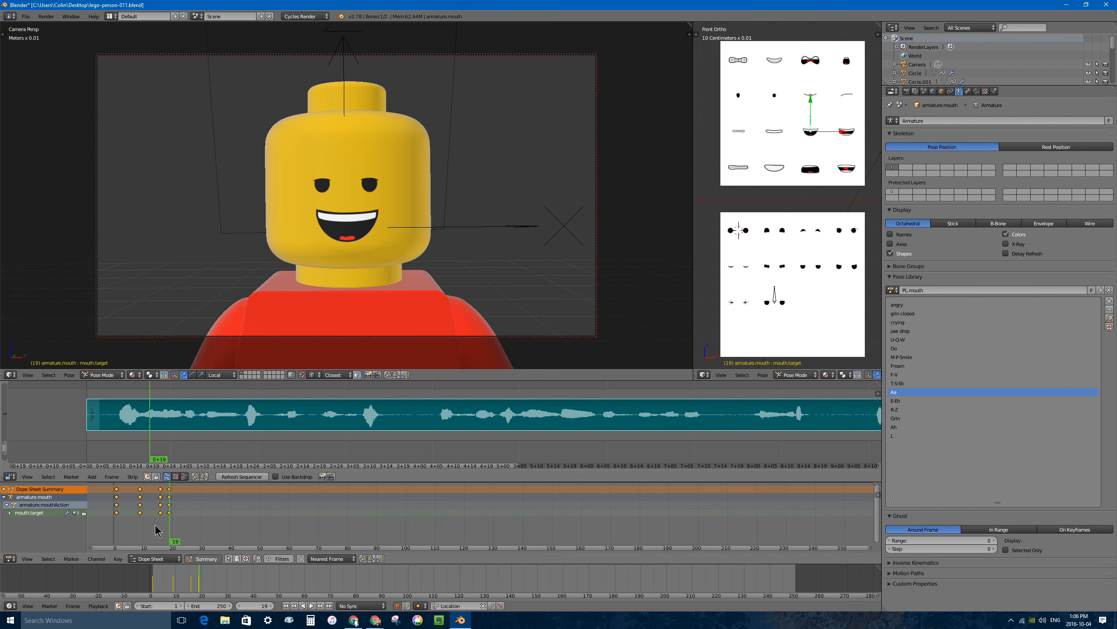
Scrub along the audio to frame 22 and apply the L mouth pose.
drag(153, 523, 179, 519)
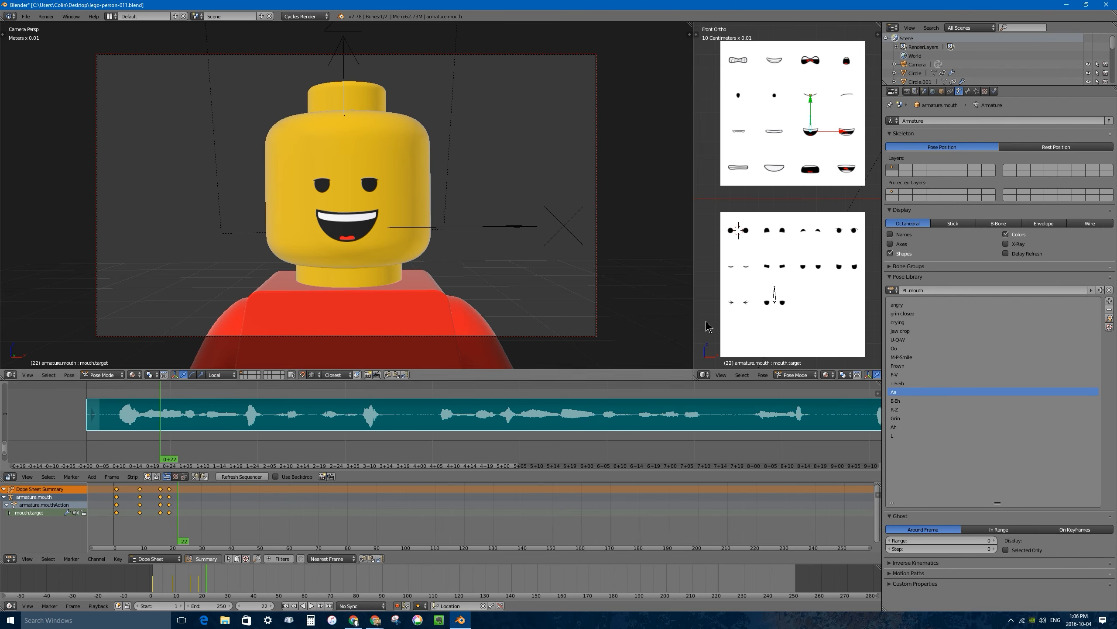
key(ctrl+l)
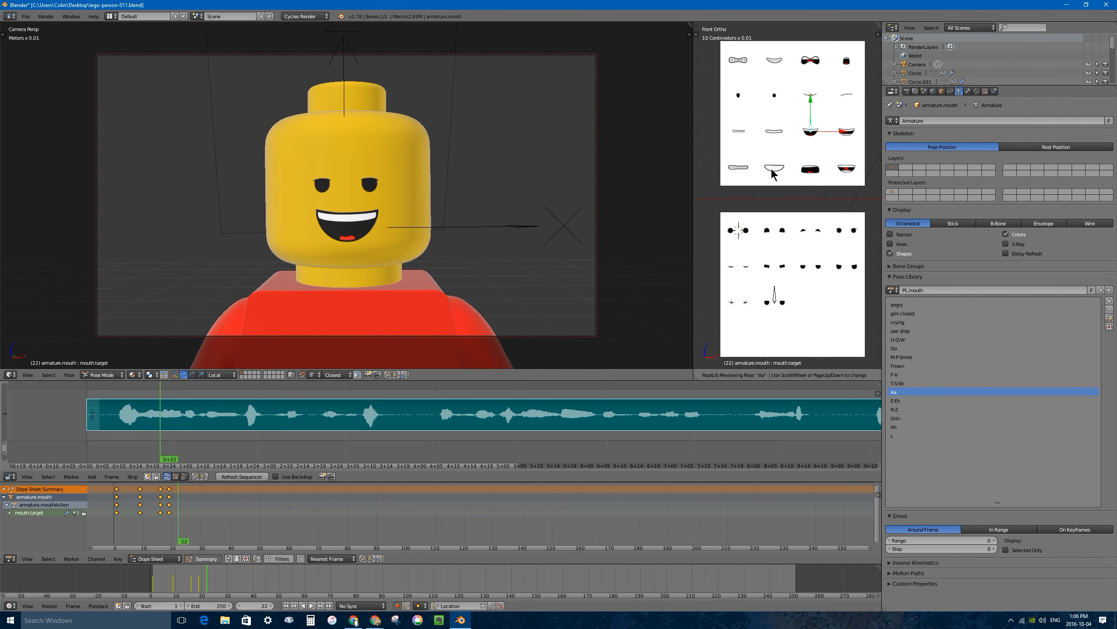
scroll(770, 167, up, 5)
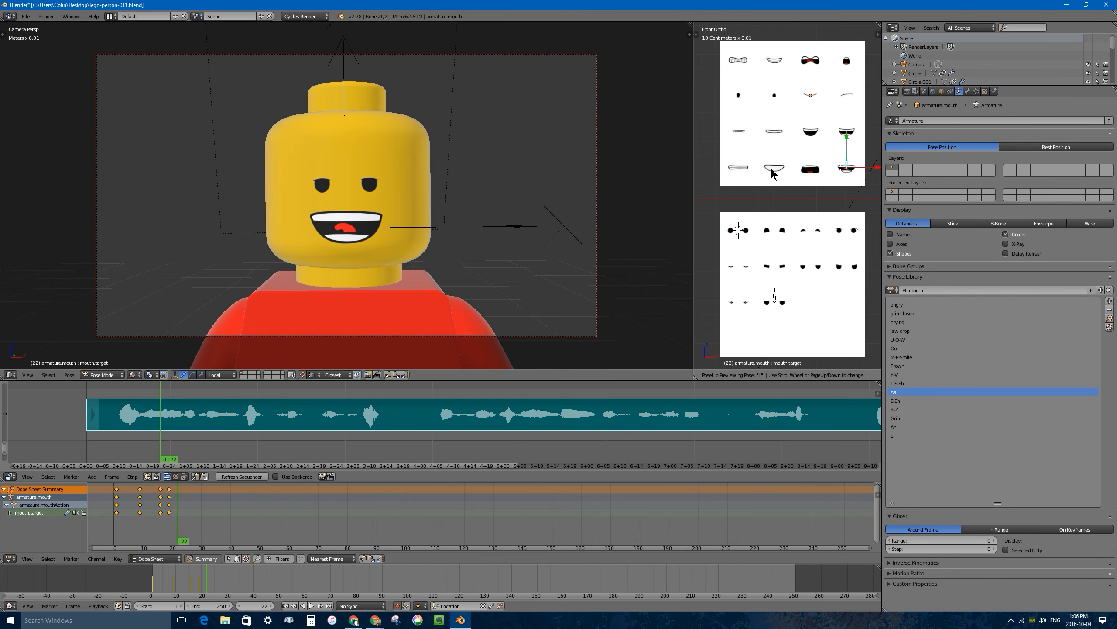
click(770, 167)
Scrub along the audio to frame 24 and apply the E-Eh mouth pose.
drag(151, 520, 184, 516)
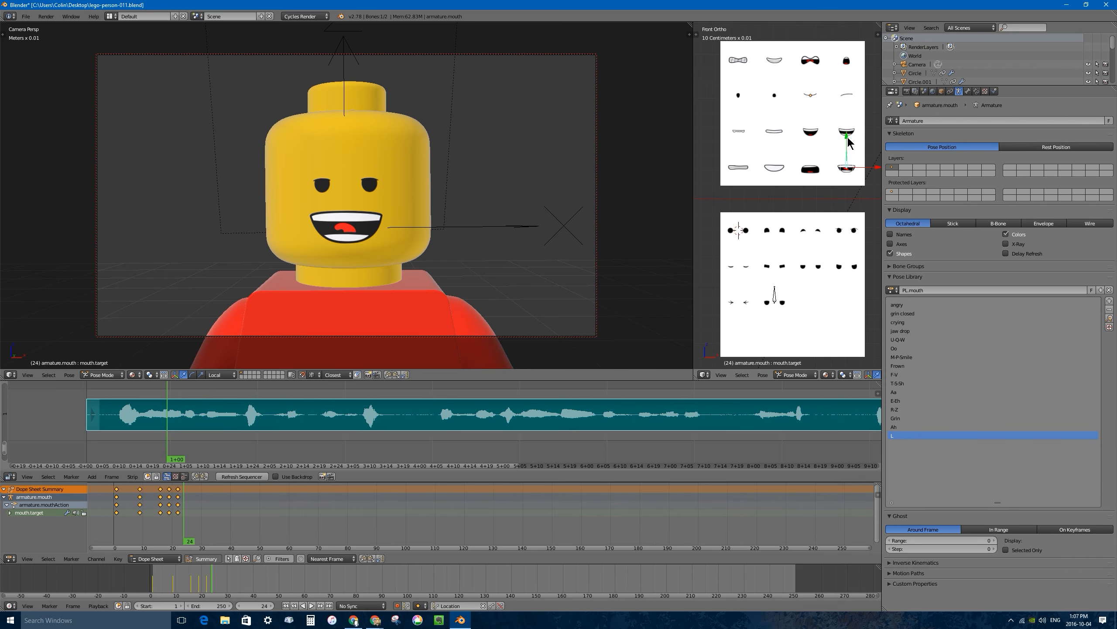
key(alt+l)
scroll(840, 147, up, 4)
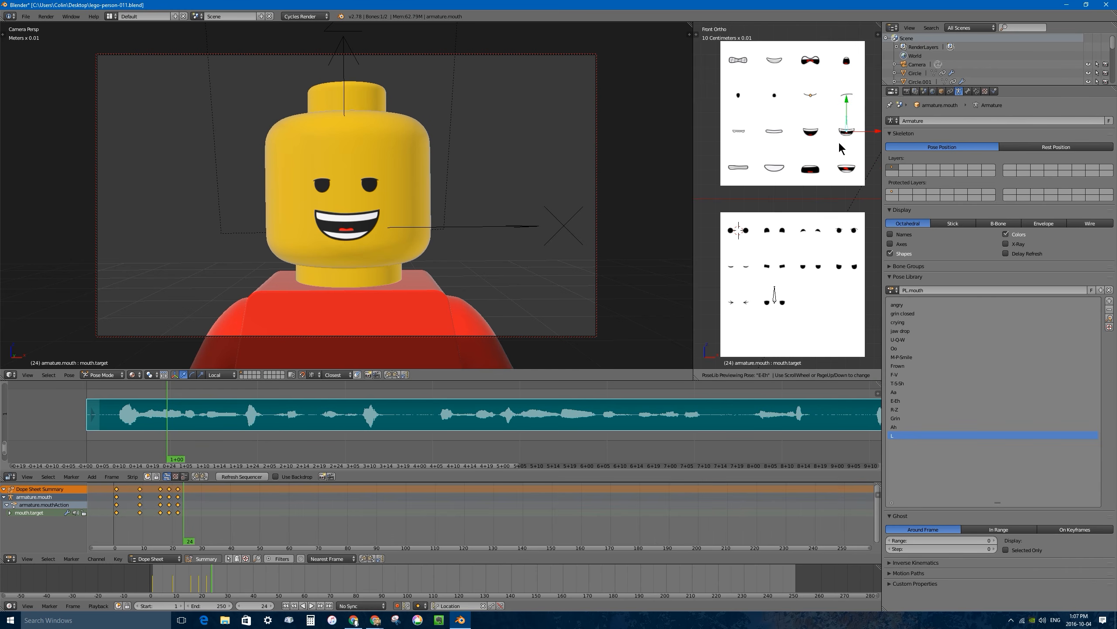
click(839, 143)
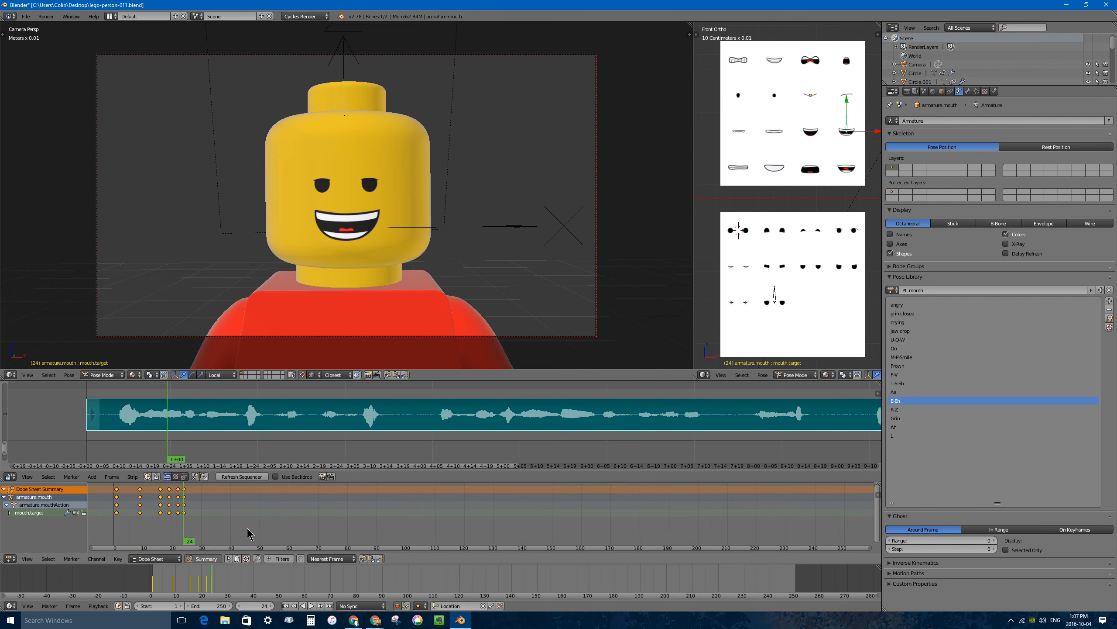
Scrub along the audio to frame 29 and apply the T-S-Sh mouth pose.
mouse_move(187, 521)
mouse_down()
mouse_move(116, 522)
mouse_move(199, 523)
mouse_up()
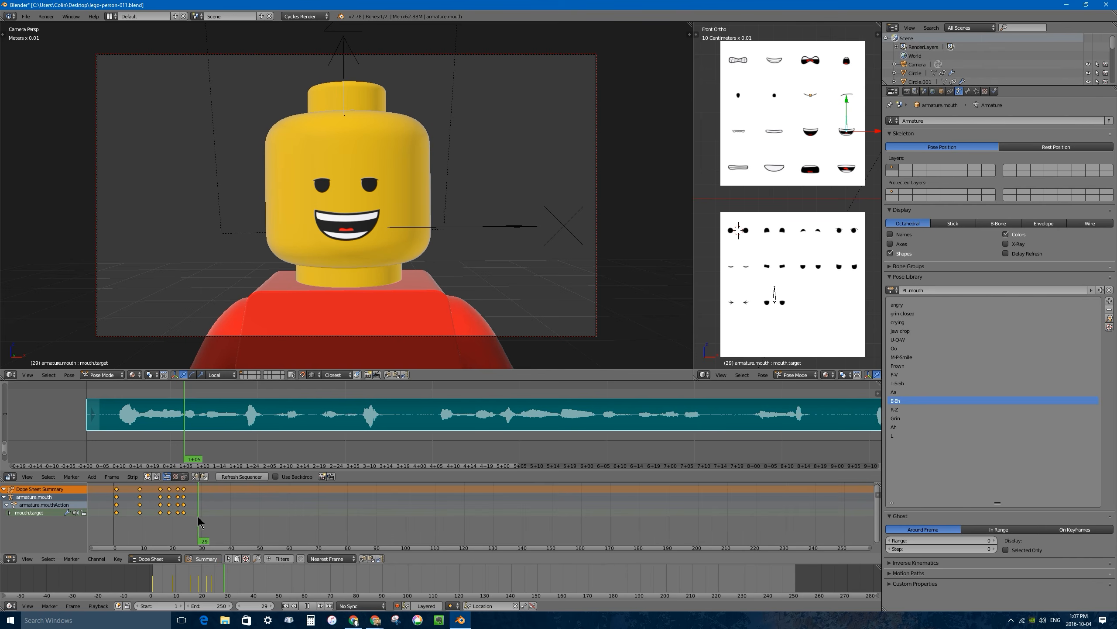
key(ctrl+l)
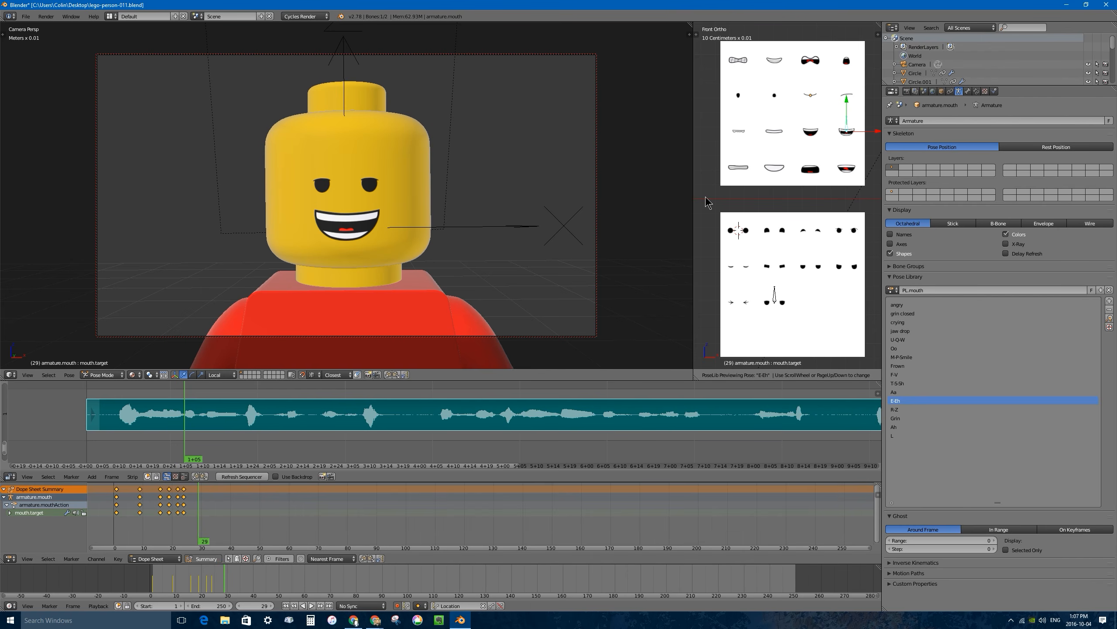
scroll(706, 202, up, 2)
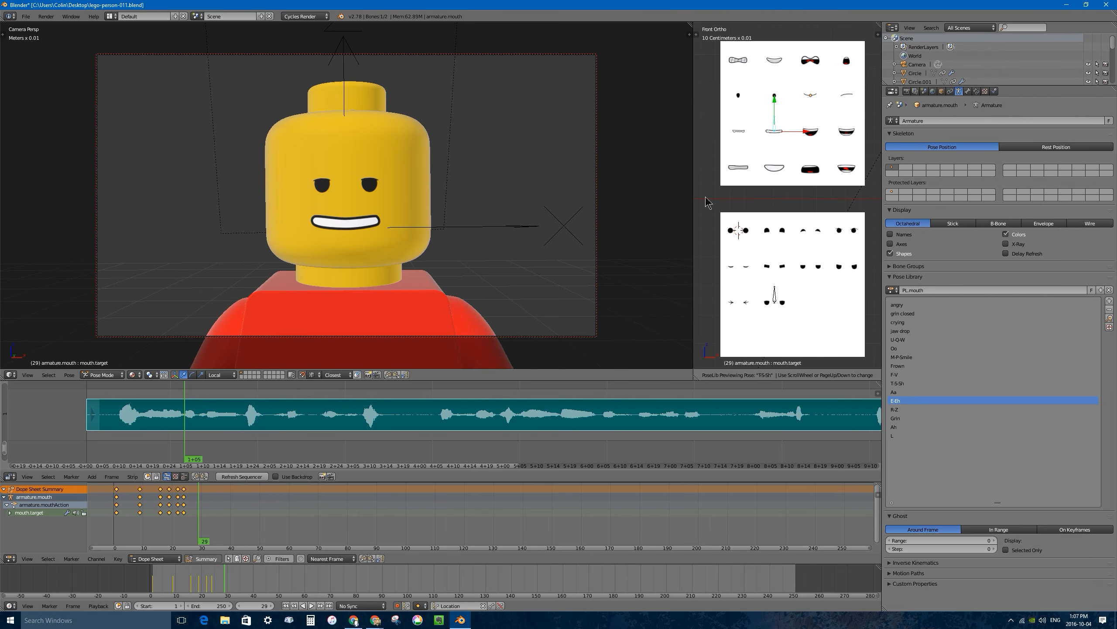
click(706, 197)
Scrub through the speech from frame 21 to frame 31 and apply the L mouth pose there.
click(175, 510)
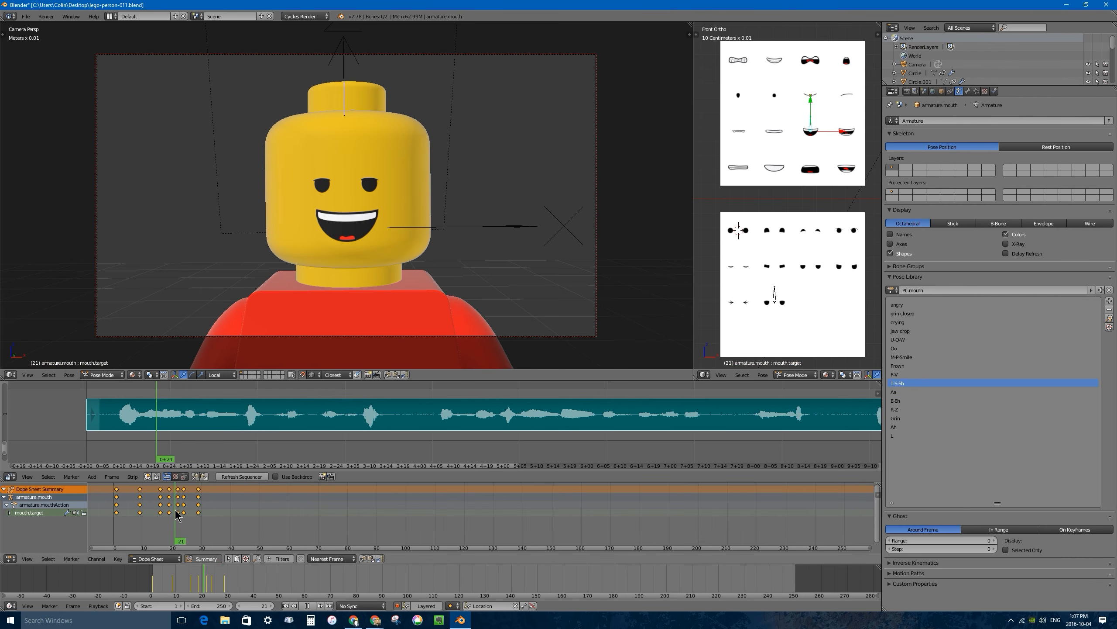
drag(176, 511, 204, 508)
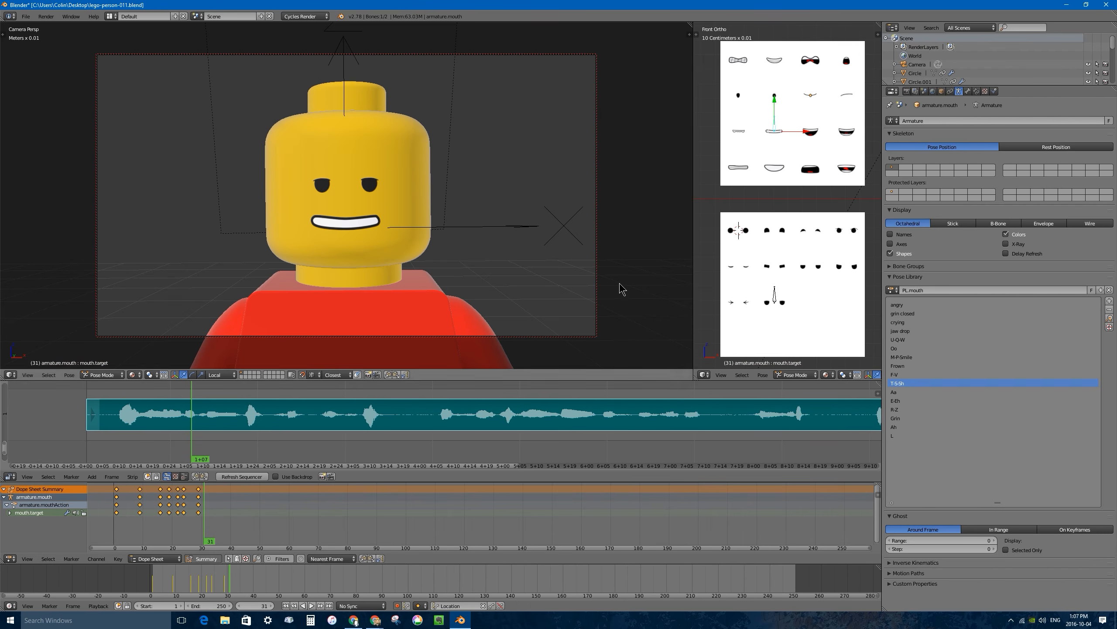
key(ctrl+l)
scroll(767, 176, down, 1)
scroll(766, 186, down, 5)
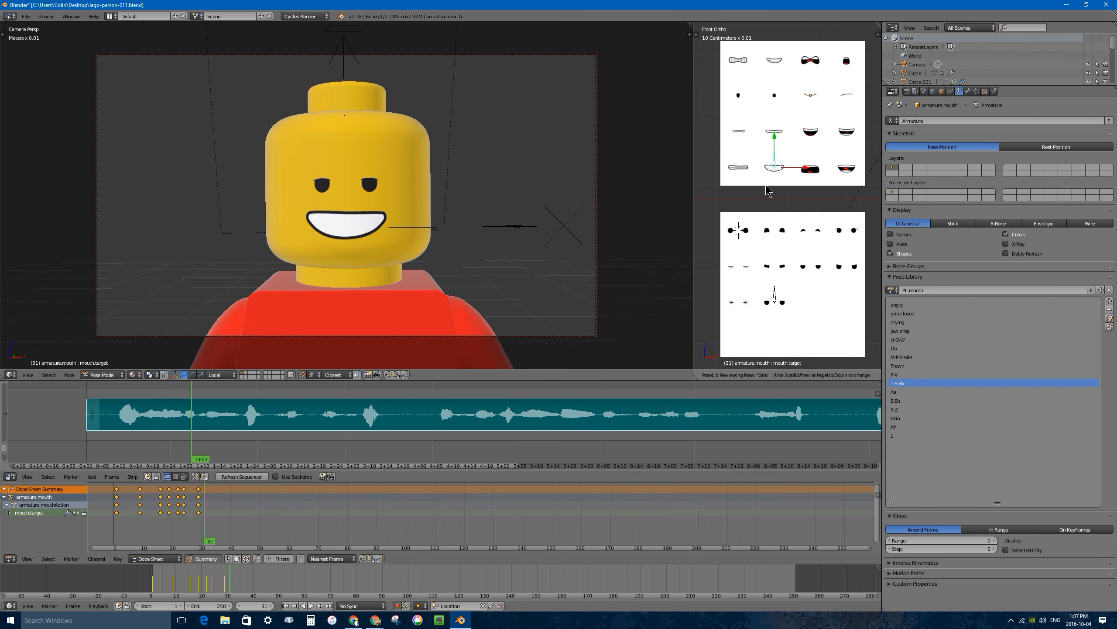
click(767, 193)
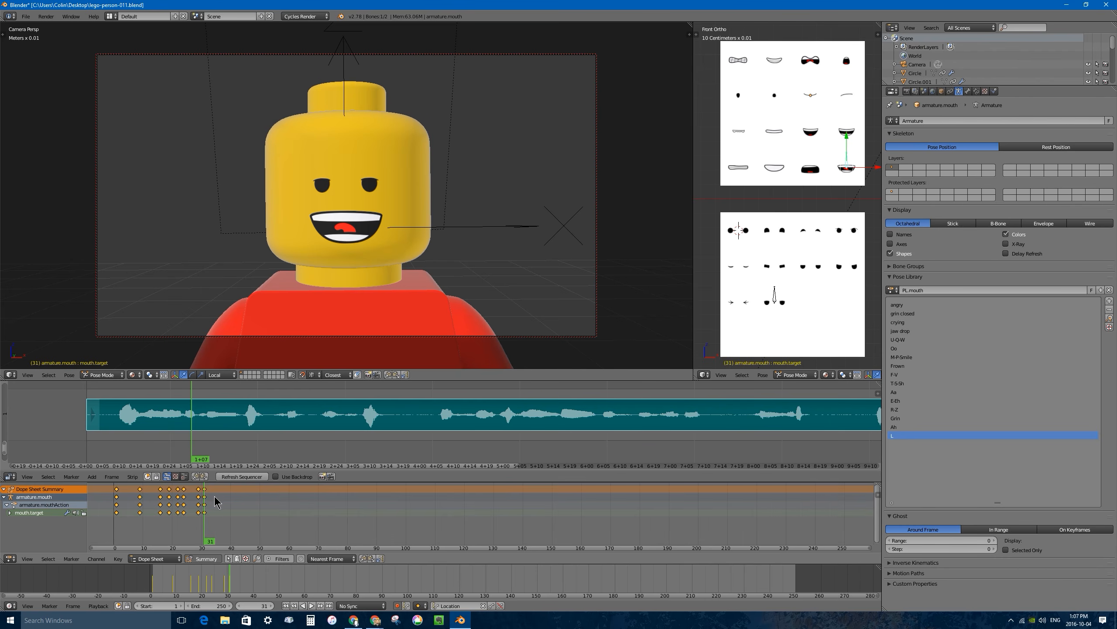
Go back through the mouth keyframes to frame 9 and replay the speech to check the lip-sync timing.
key(Down)
key(Down)
key(Down)
key(Down)
key(Down)
key(Down)
key(Down)
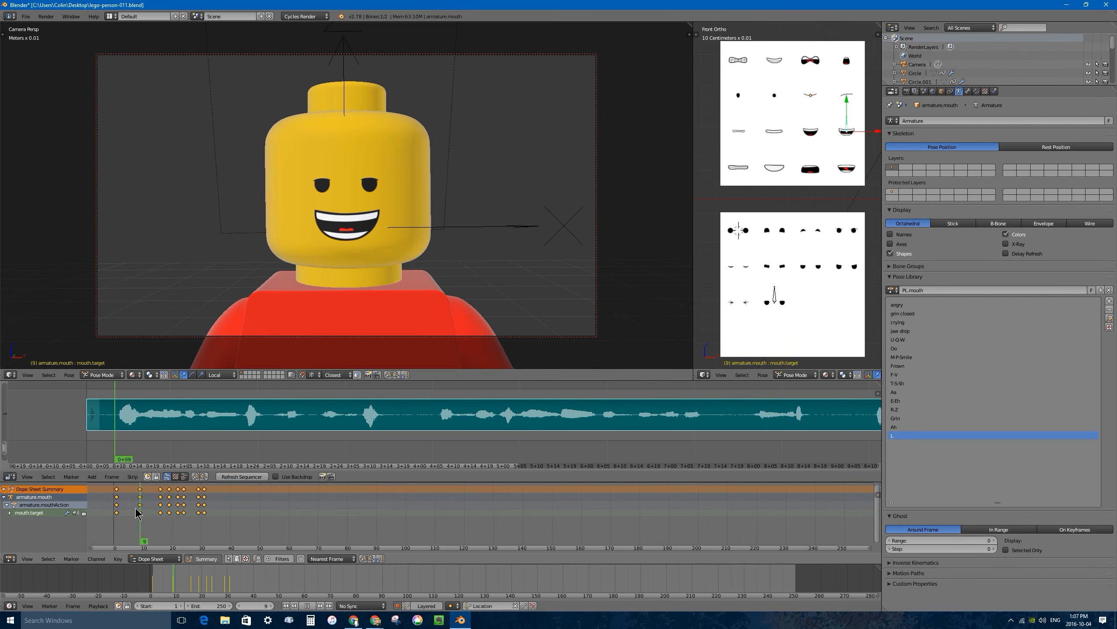
key(Up)
right_click(160, 505)
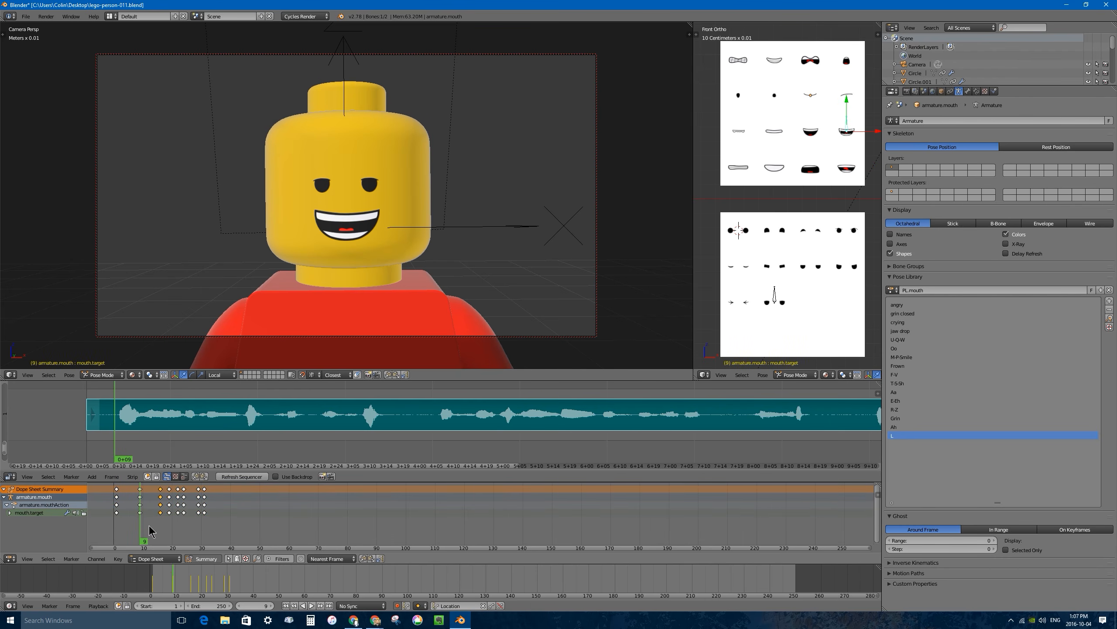
key(alt+a)
key(Escape)
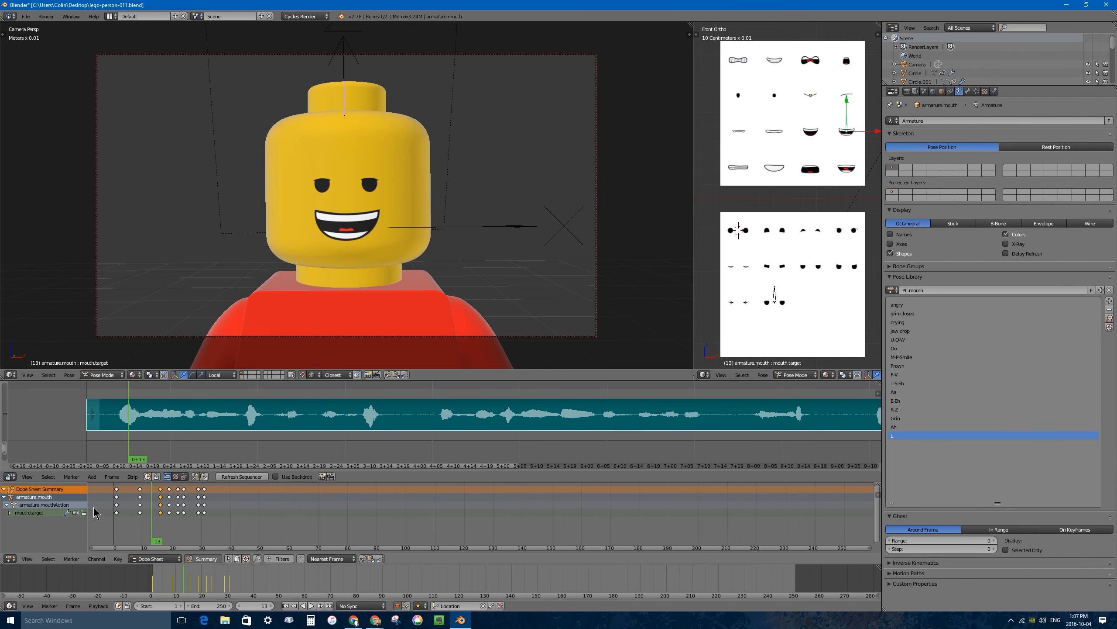
click(142, 522)
key(alt+a)
key(Escape)
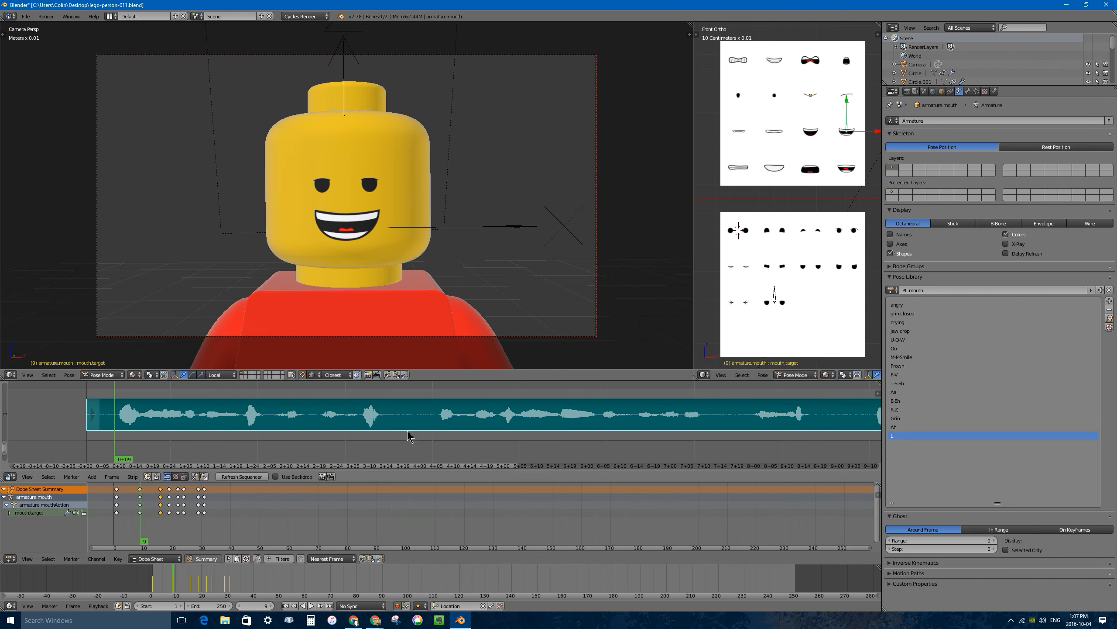
Try alternative mouth poses such as Grin and crying at frame 9 and undo the change.
key(ctrl+l)
scroll(783, 184, up, 11)
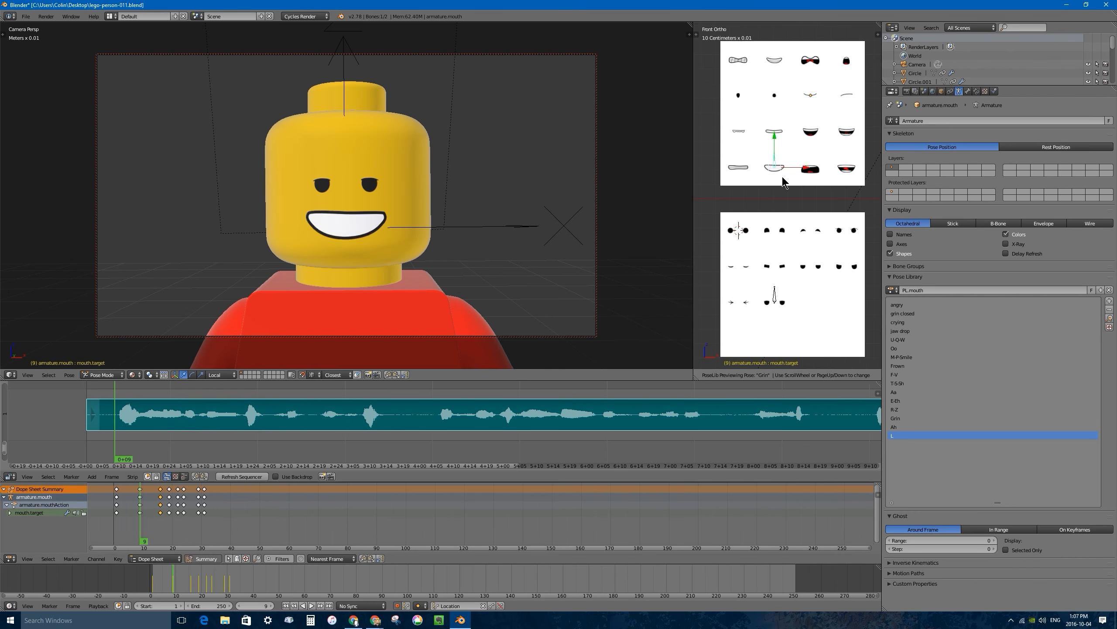
scroll(782, 182, up, 2)
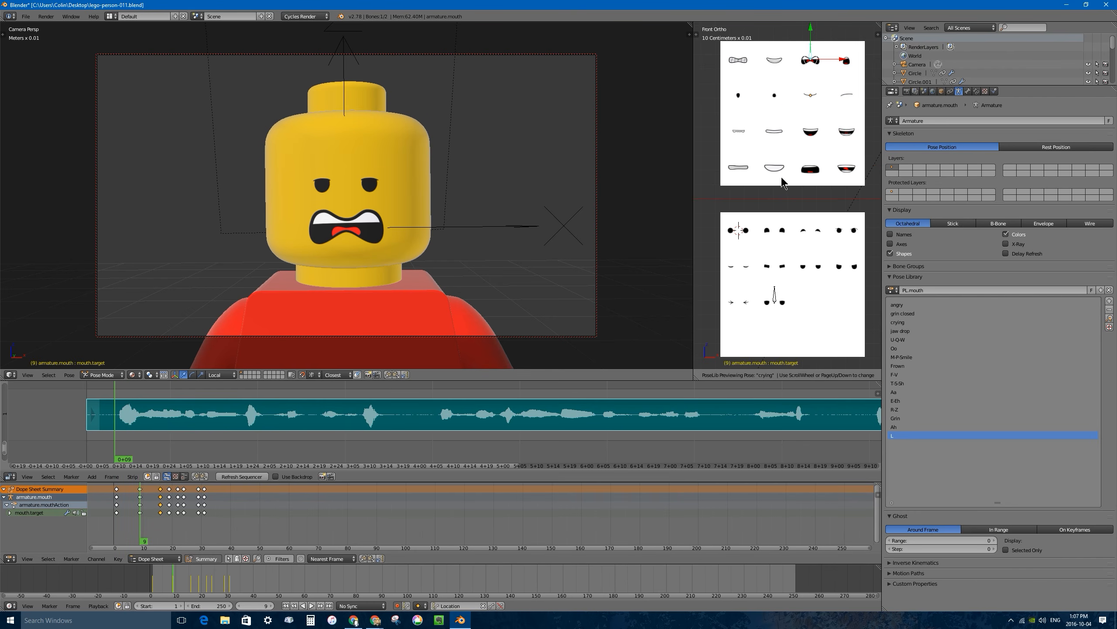
click(781, 177)
key(ctrl+z)
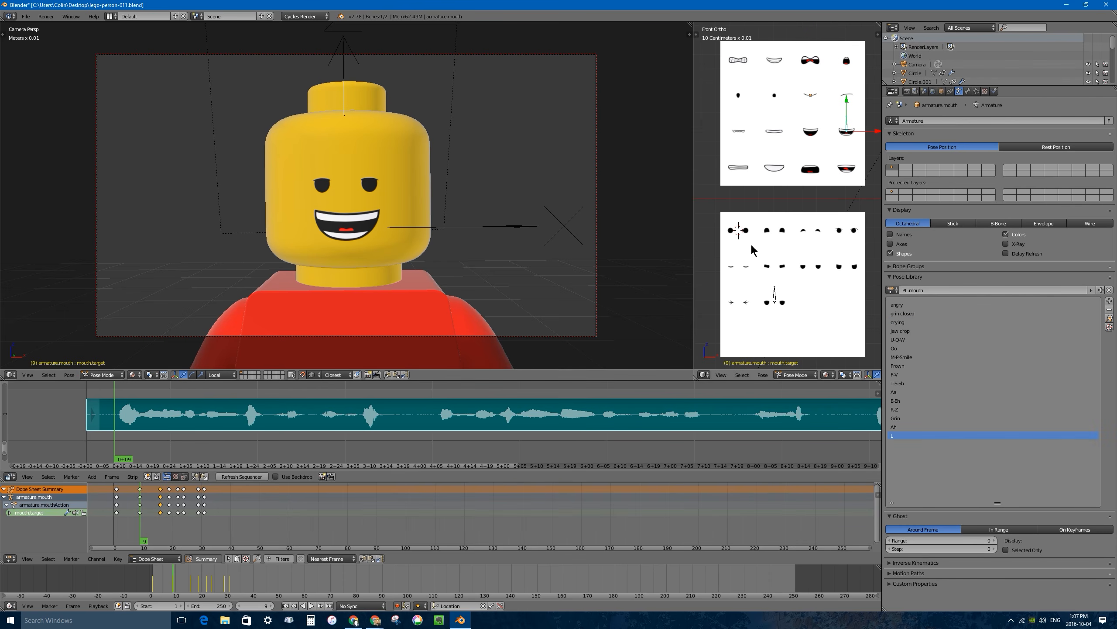
Select the eye target bone and limit the Dope Sheet to the selected bone's keyframes.
click(492, 482)
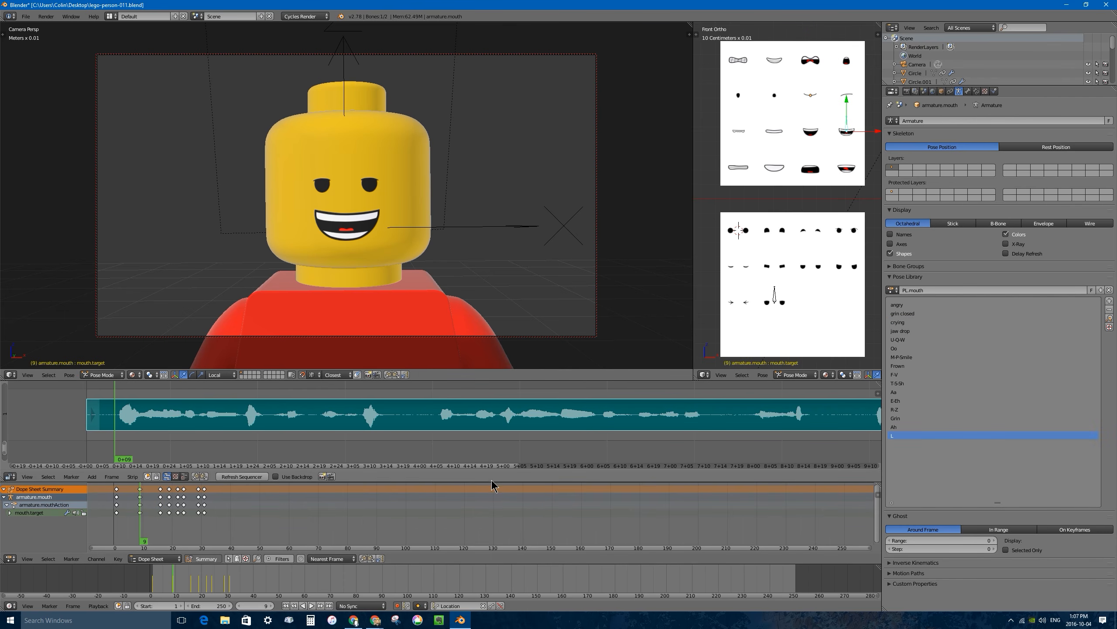
right_click(775, 302)
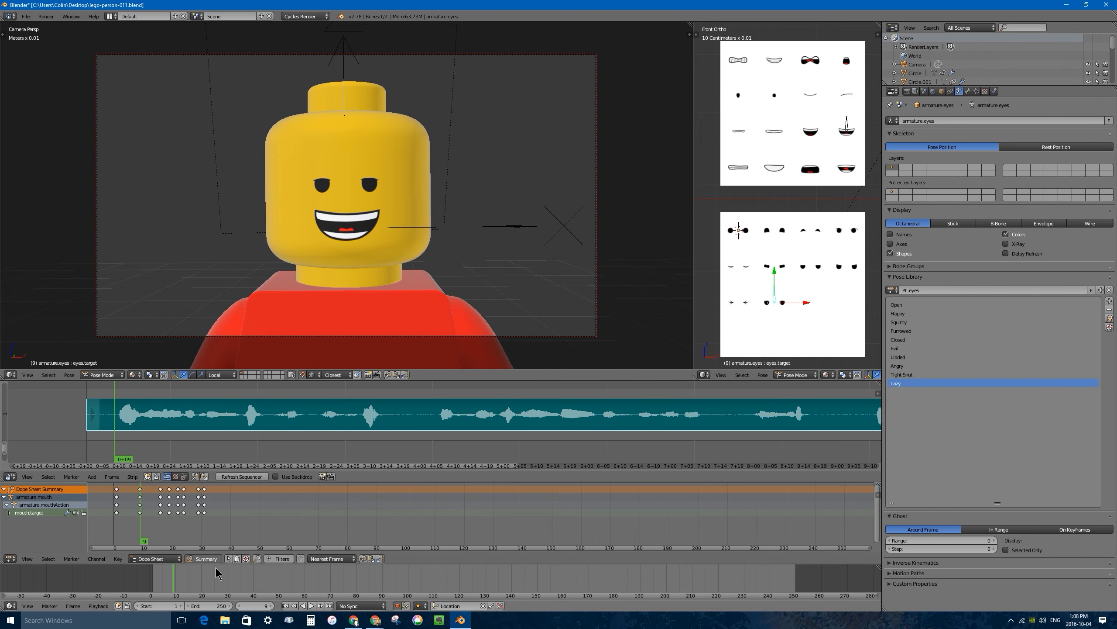
click(229, 558)
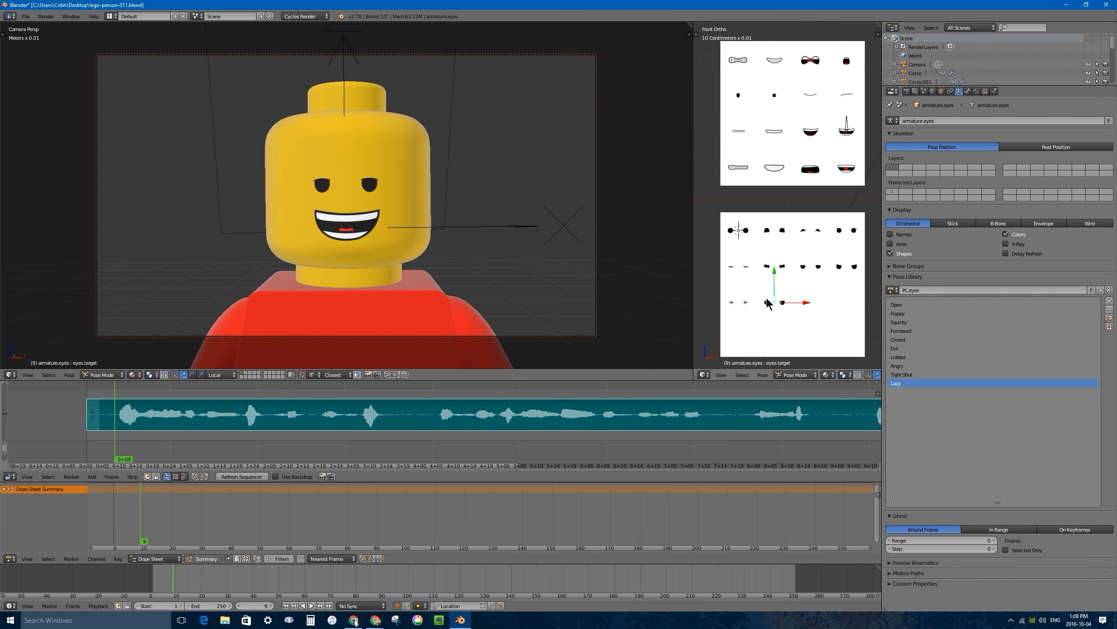
Apply the Happy pose to the eye bone and move its keyframe back to frame 0.
key(ctrl+l)
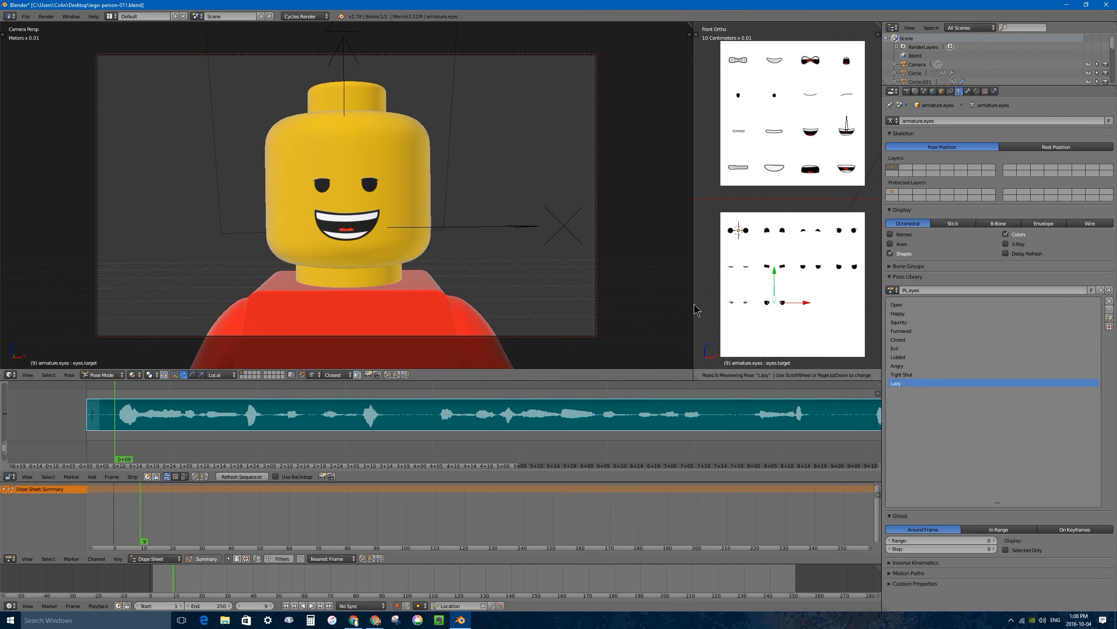
scroll(696, 309, down, 1)
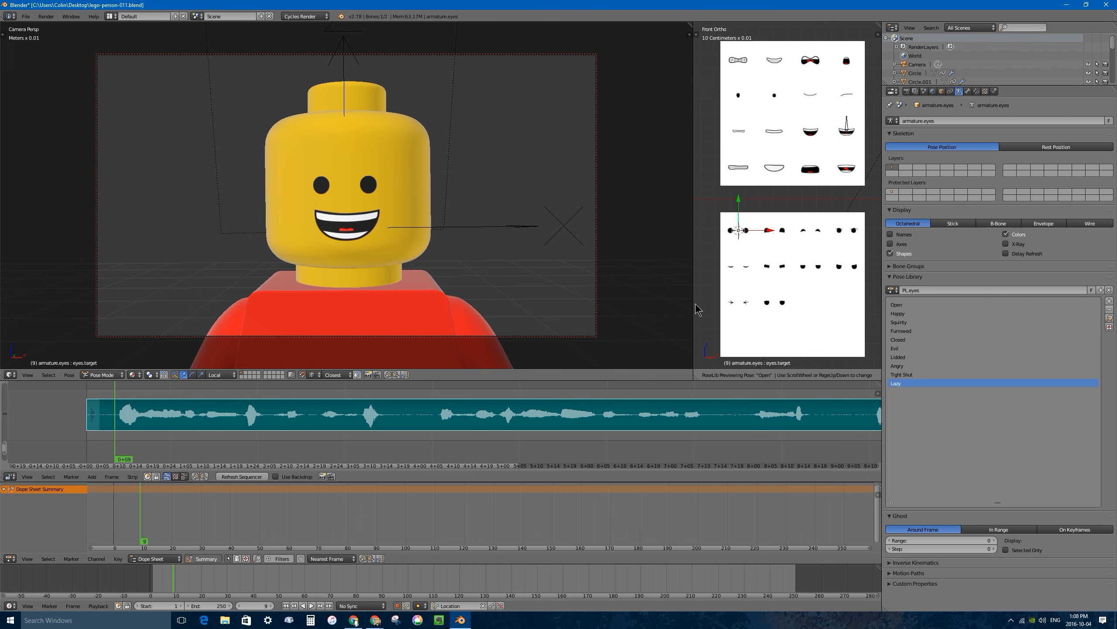
scroll(696, 310, down, 1)
click(696, 310)
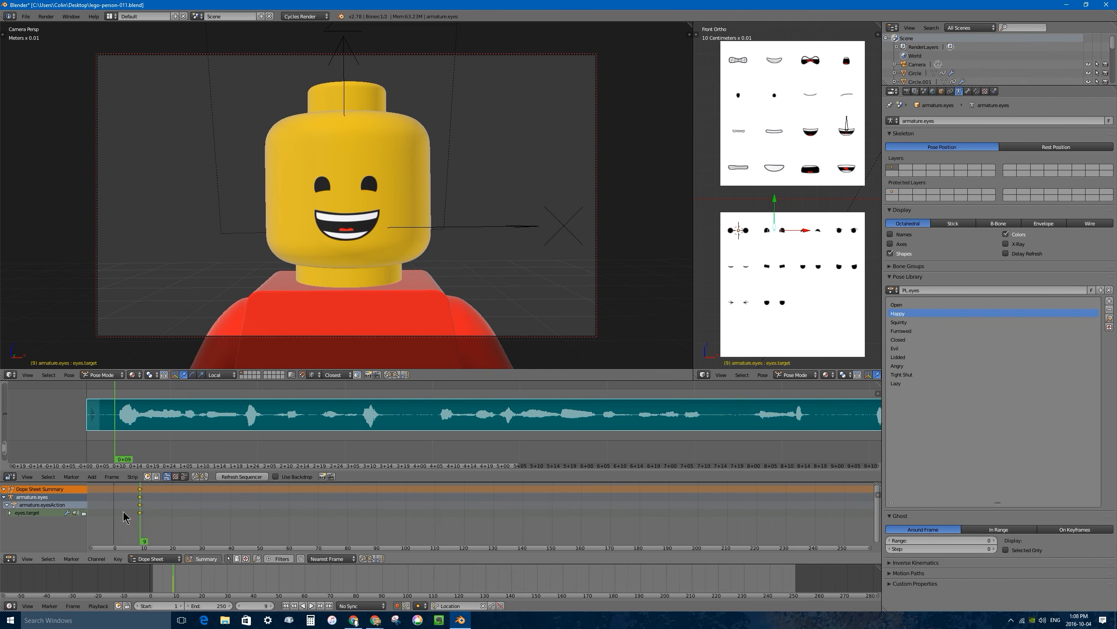
key(g)
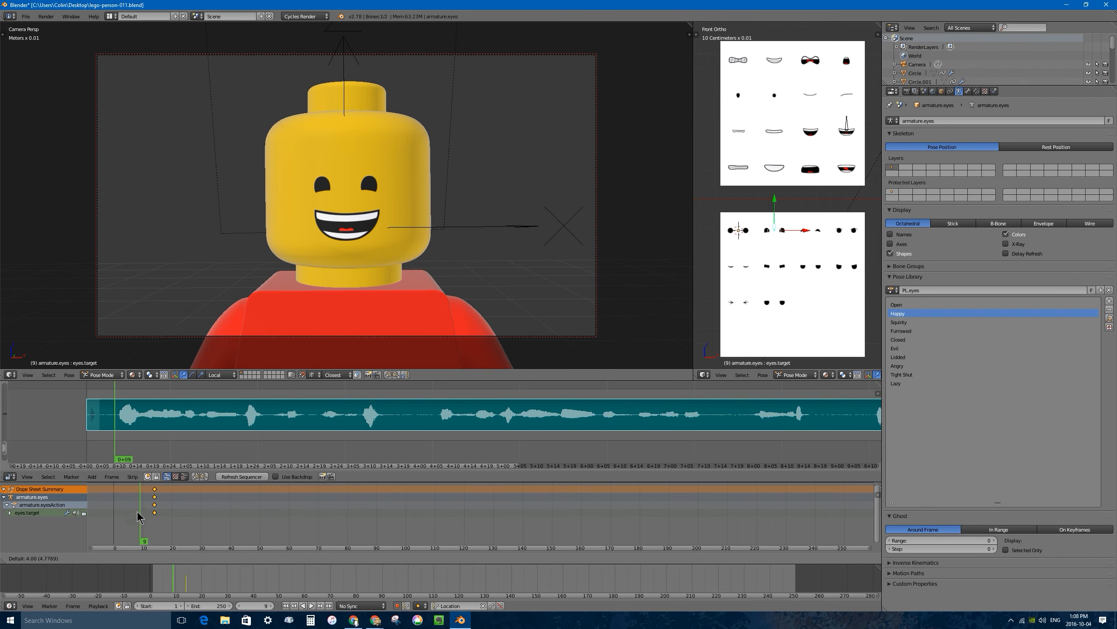
click(100, 512)
Play the animation from the start to check the eyes together with the mouth.
key(shift+Left)
key(alt+a)
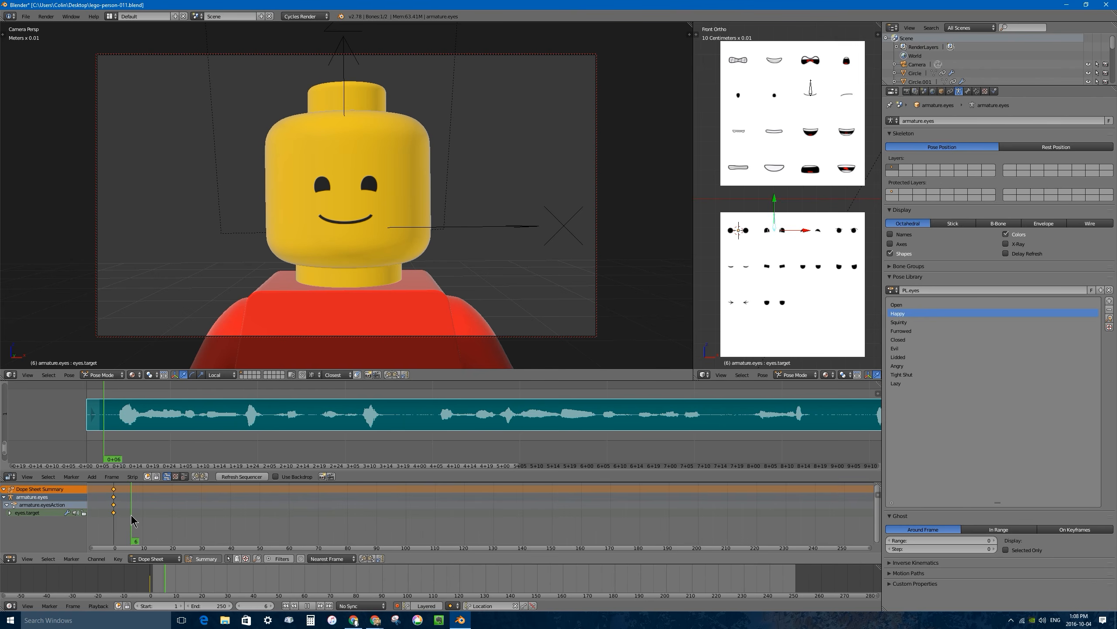
key(alt+a)
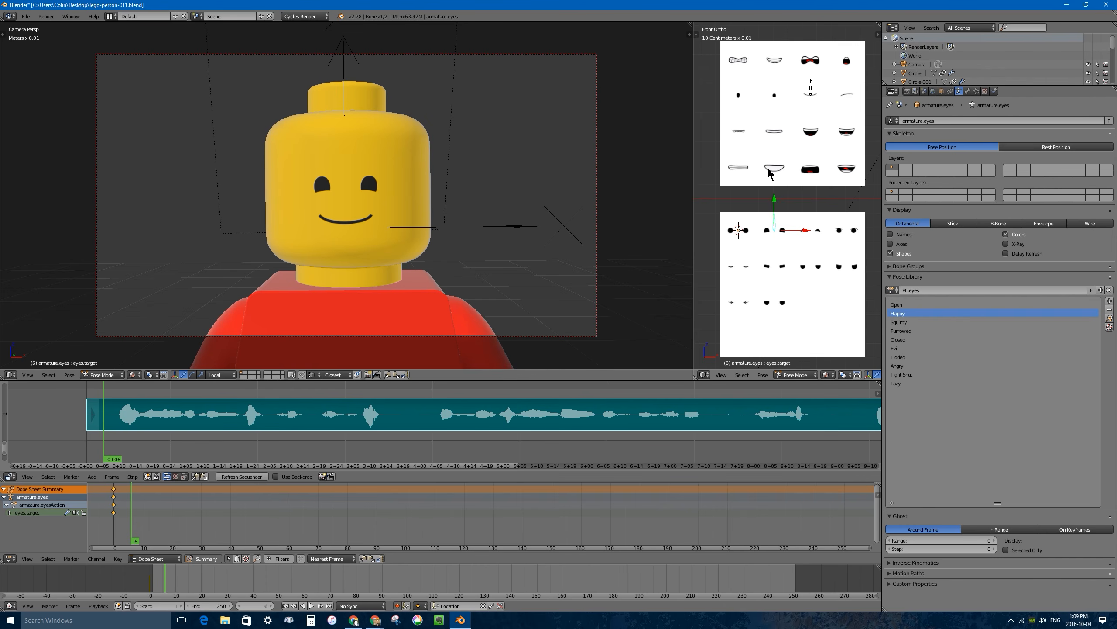
Enlarge the Outliner, make the mouth chart plane unselectable in the viewport, and select the mouth target bone.
drag(955, 88, 955, 237)
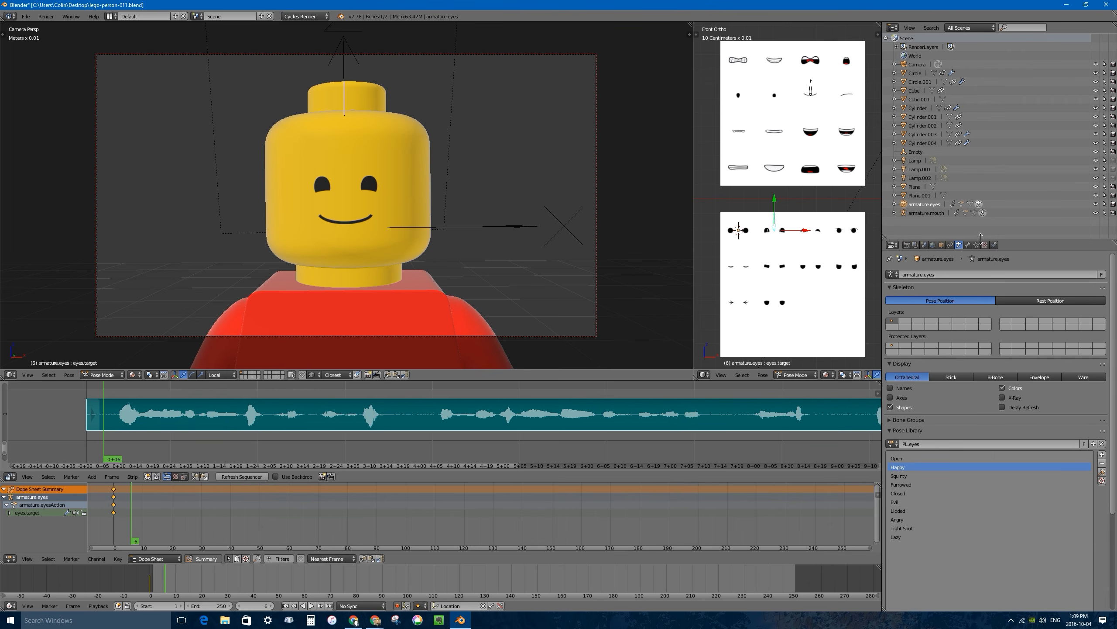
right_click(795, 128)
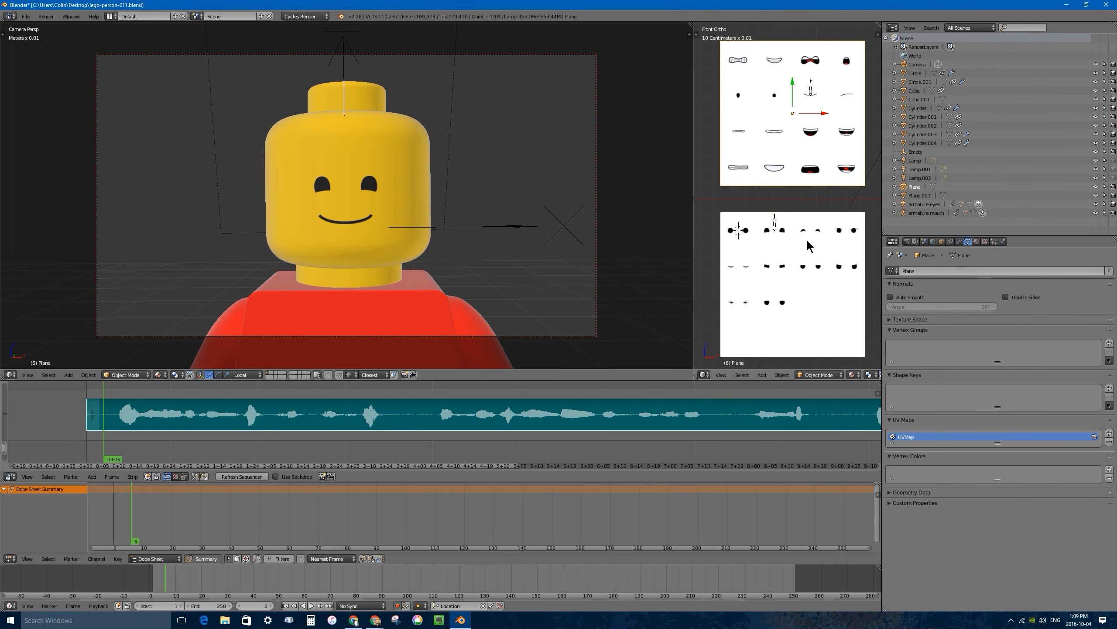
right_click(811, 246)
right_click(847, 177)
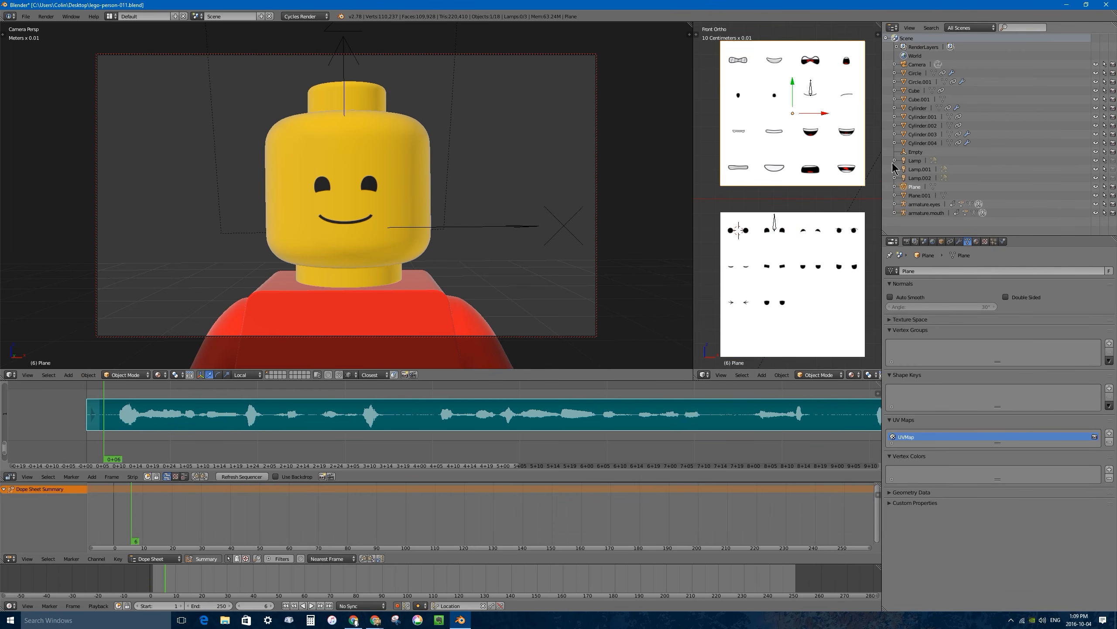
click(921, 195)
click(920, 188)
click(1105, 187)
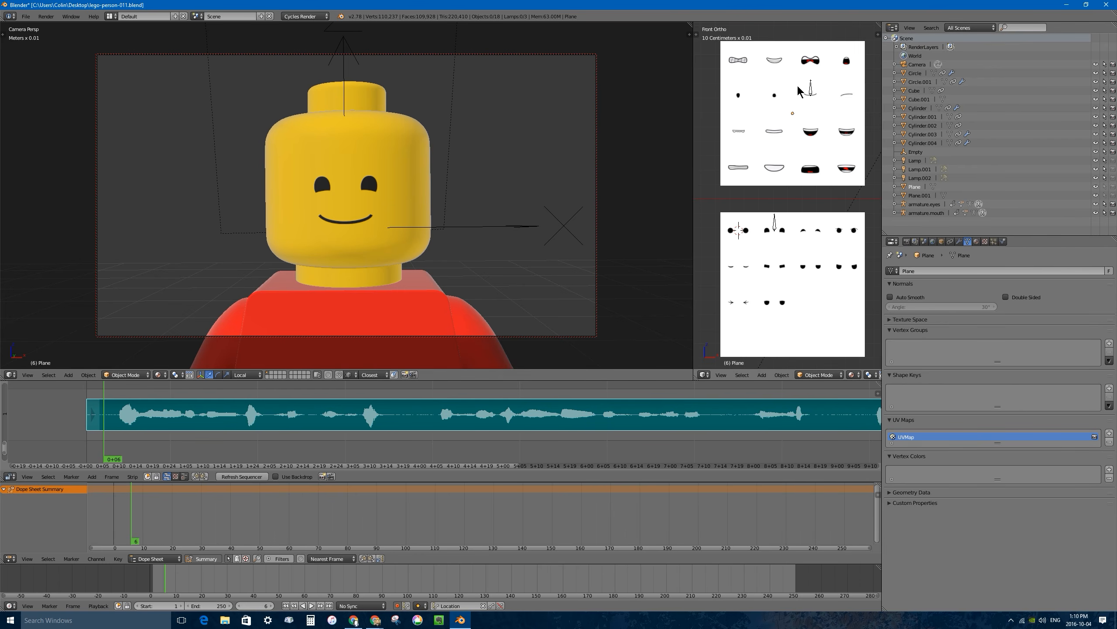
right_click(811, 90)
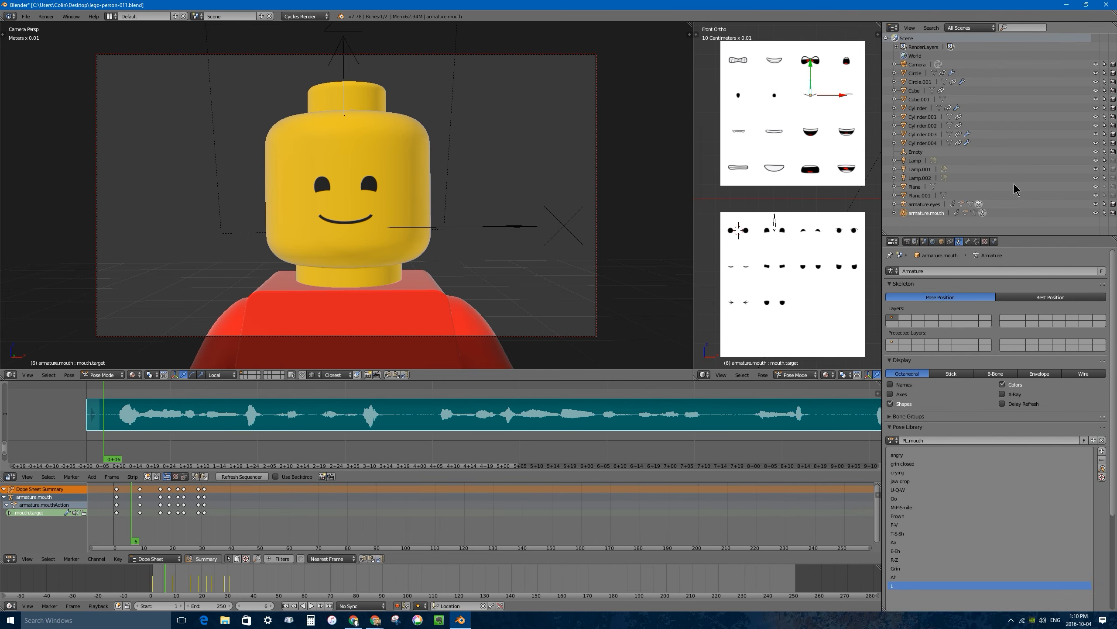
Preview the character beside the mouth and eye charts outside the camera view with Rendered viewport shading.
scroll(791, 190, down, 6)
scroll(792, 190, up, 4)
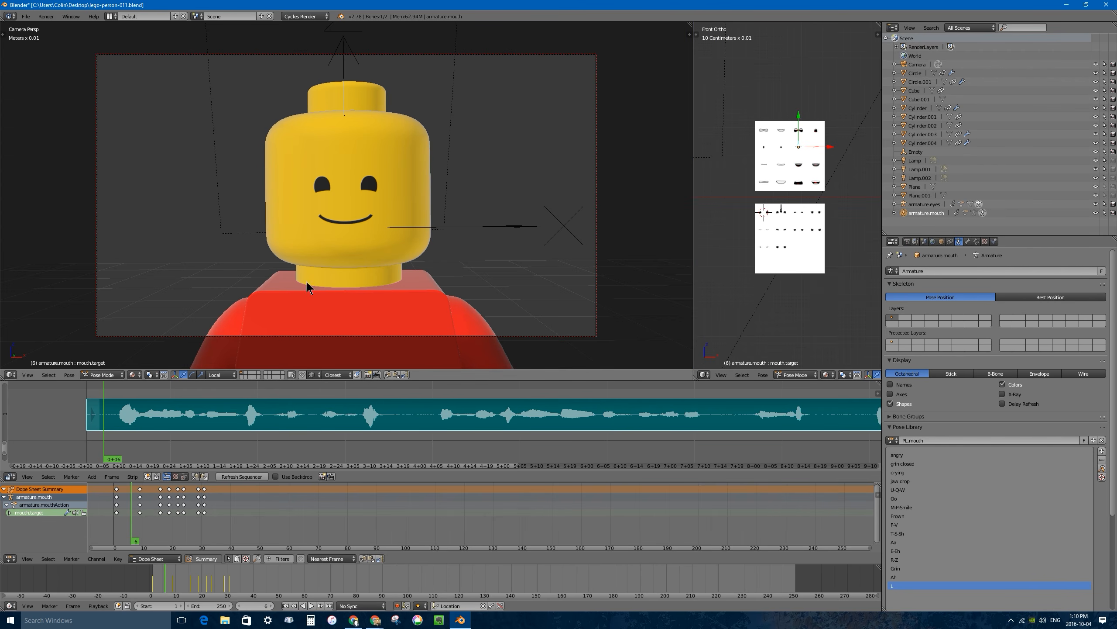
key(KP_0)
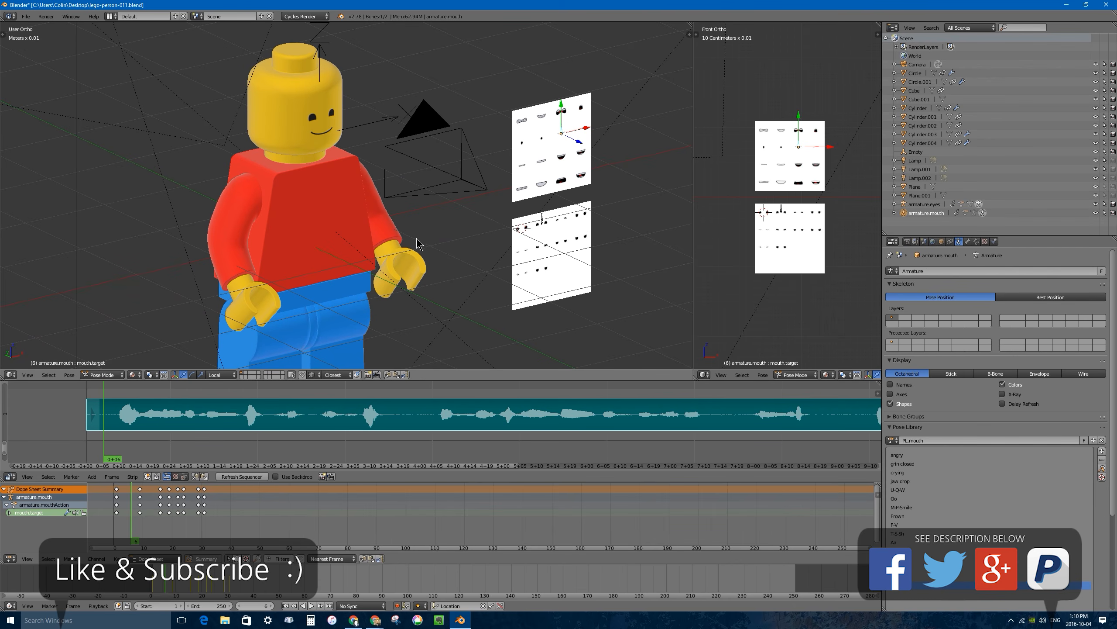
click(133, 375)
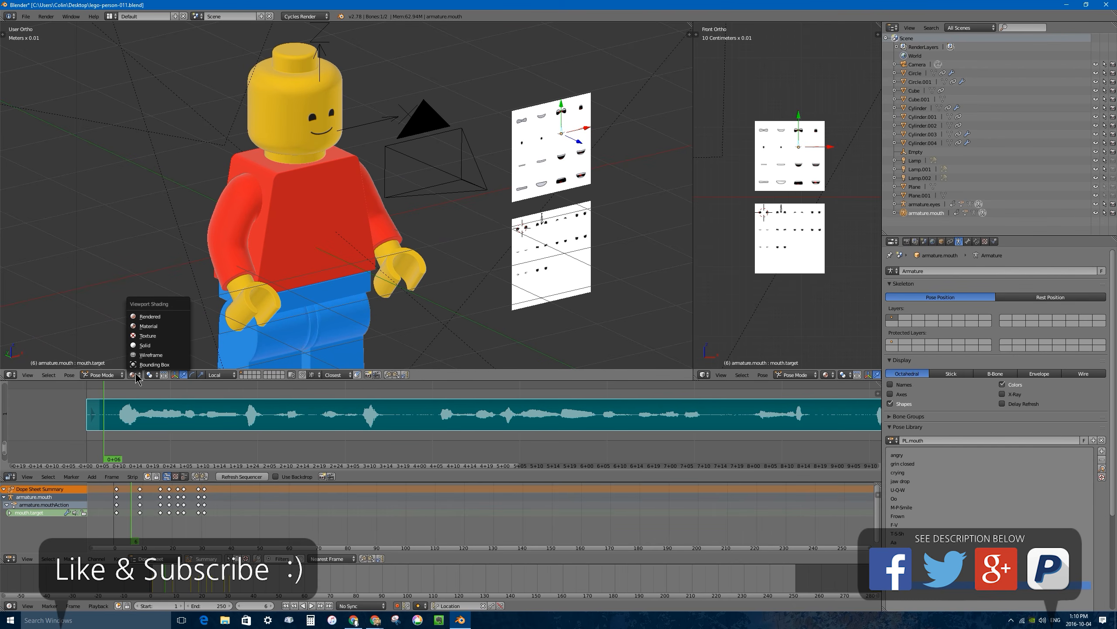
click(165, 316)
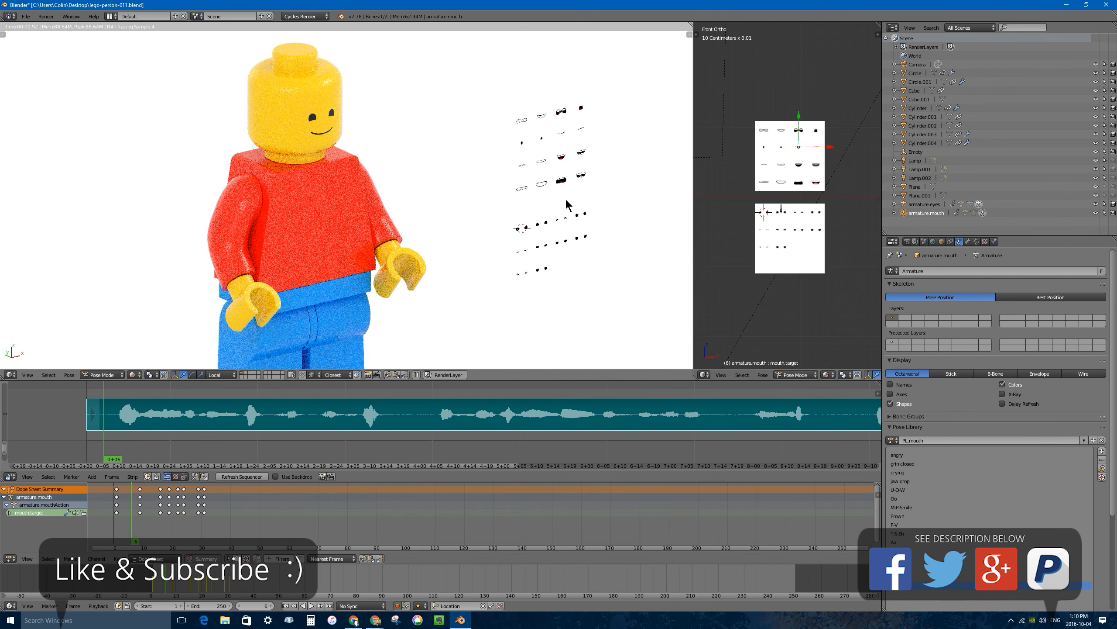